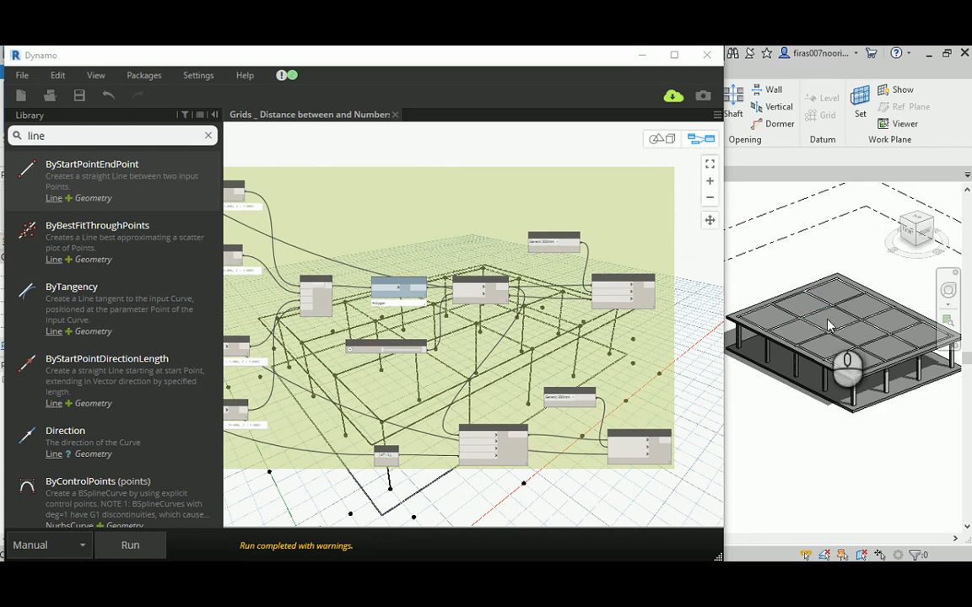
# Search the node library for Wall and place a Wall Types node in the empty area beside the floor group
pyautogui.scroll(5, 650, 291)
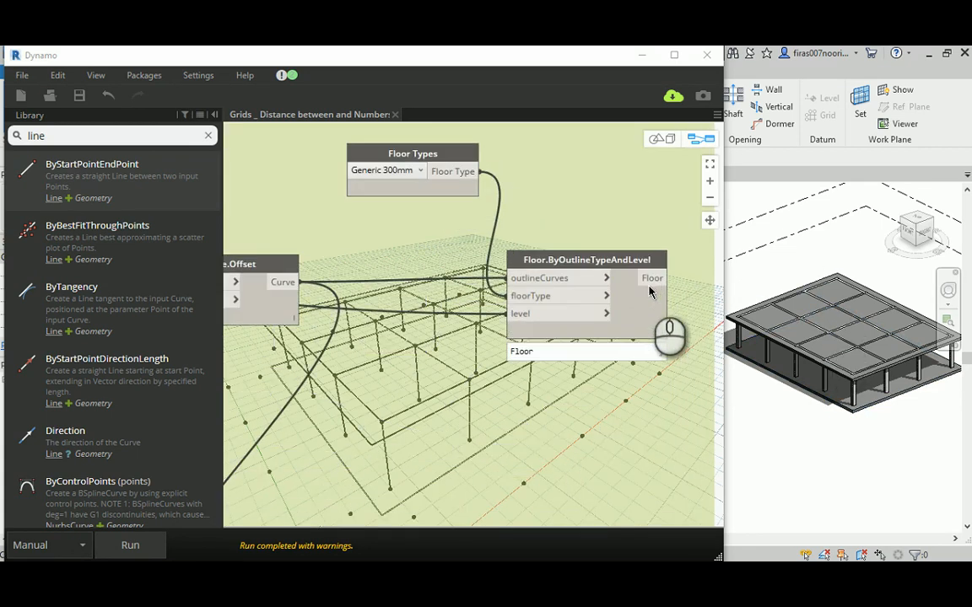
pyautogui.moveTo(648, 289); pyautogui.dragTo(466, 179, button='middle')
pyautogui.scroll(-5, 503, 336)
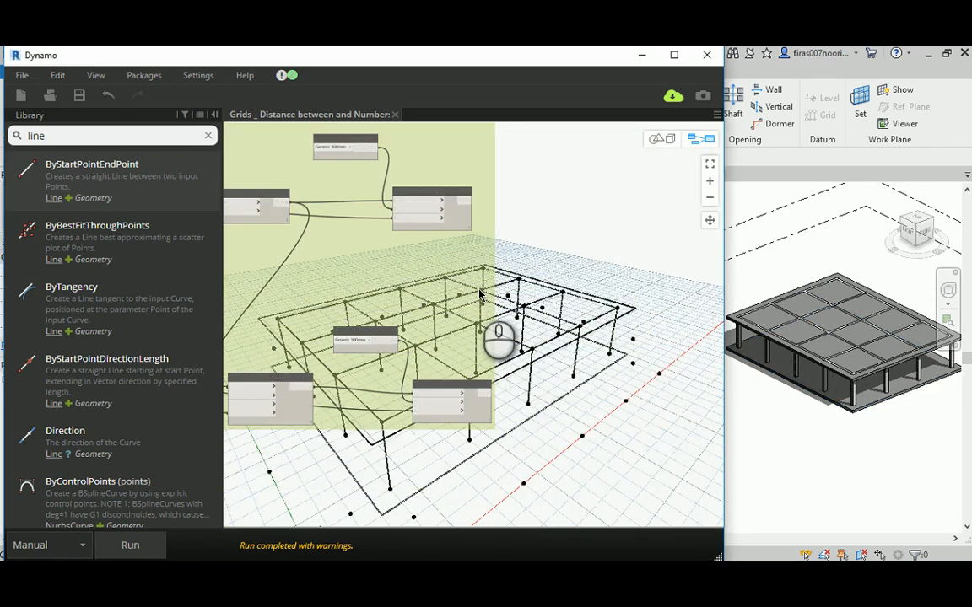
pyautogui.moveTo(586, 330); pyautogui.dragTo(537, 342, button='middle')
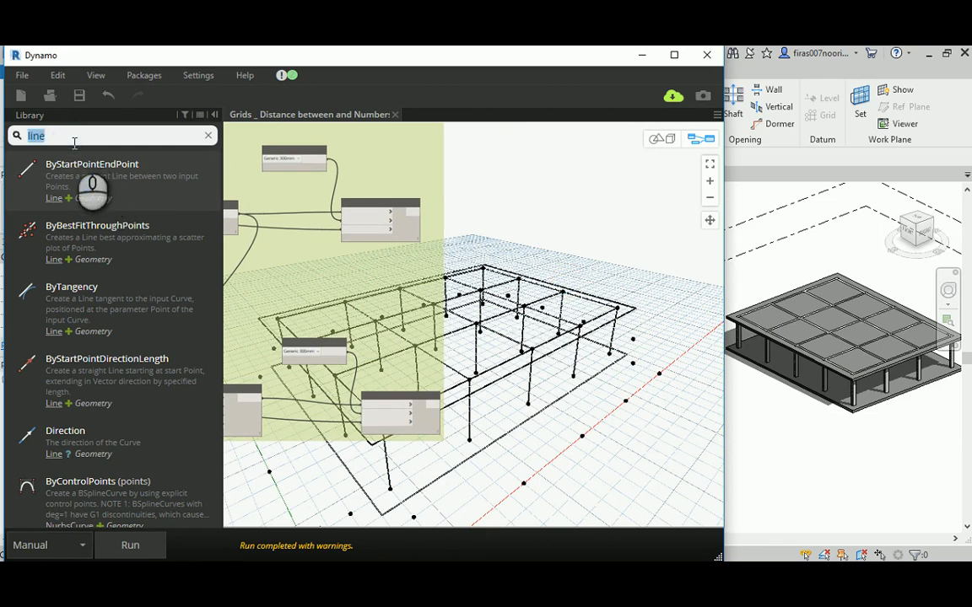
pyautogui.write('Wall')
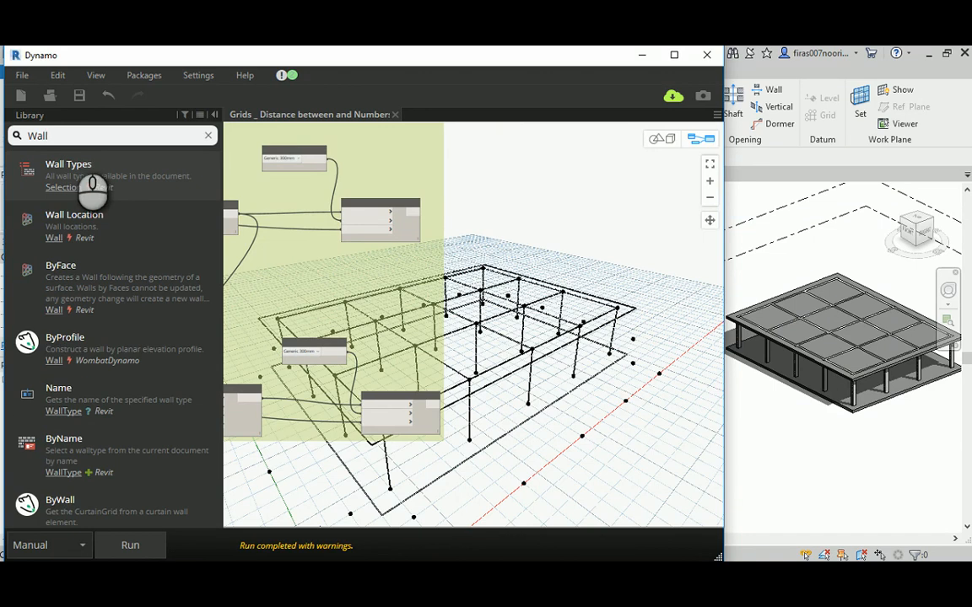
pyautogui.moveTo(81, 177); pyautogui.dragTo(600, 239)
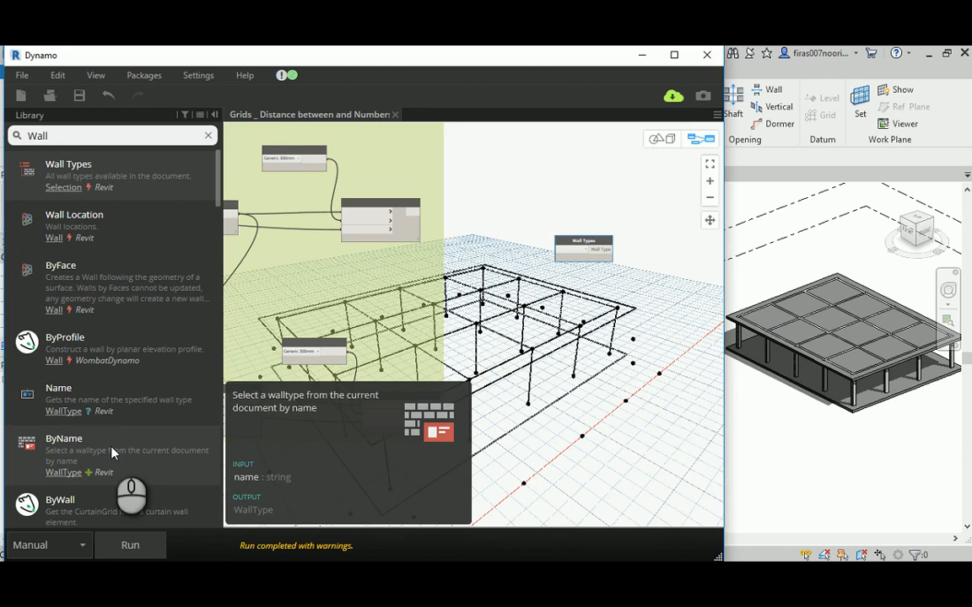
# Add a Wall.ByCurveAndHeight node and place it below the Wall Types node
pyautogui.scroll(-5, 111, 453)
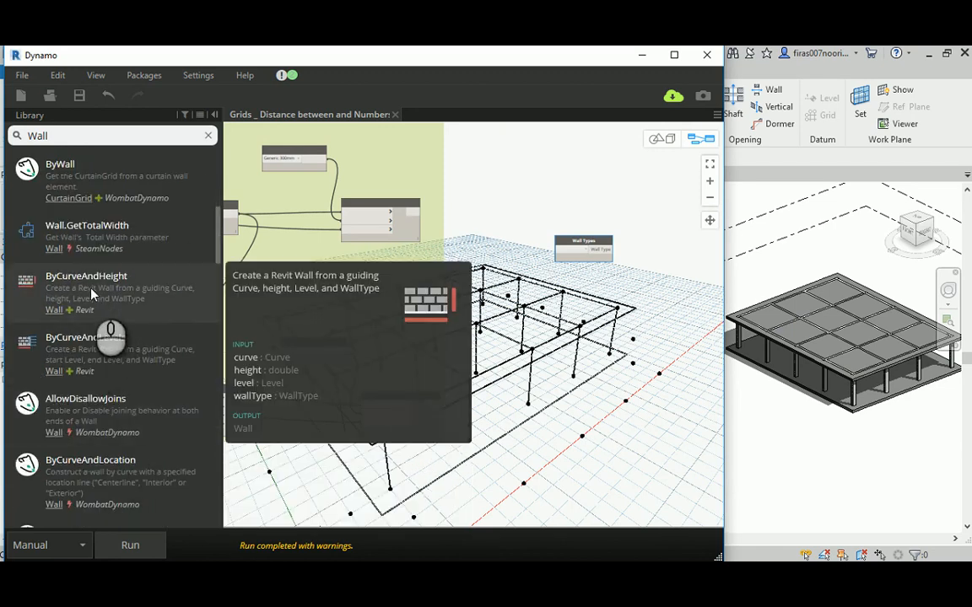
pyautogui.click(85, 282)
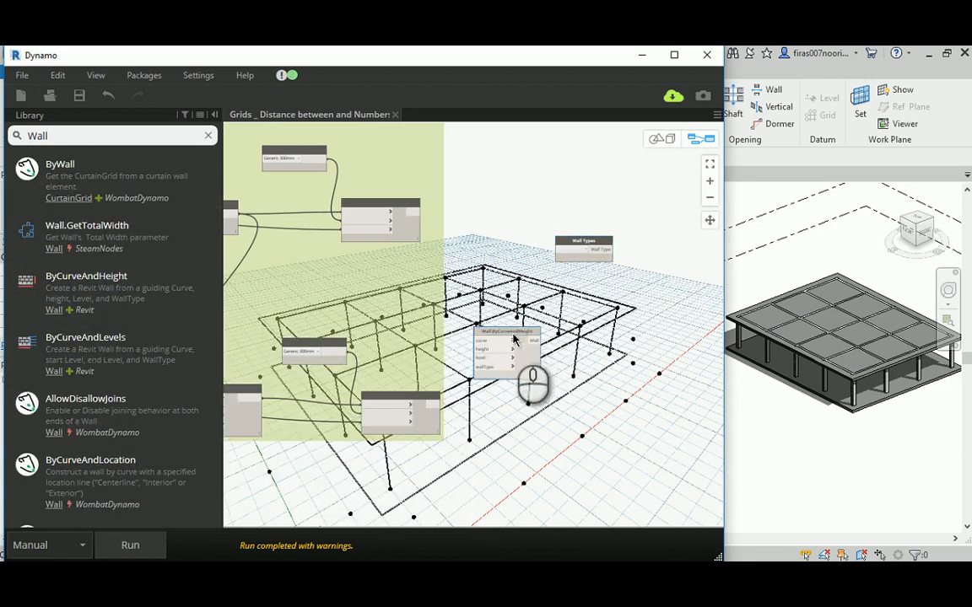
pyautogui.moveTo(513, 337); pyautogui.dragTo(635, 309)
pyautogui.scroll(4, 628, 305)
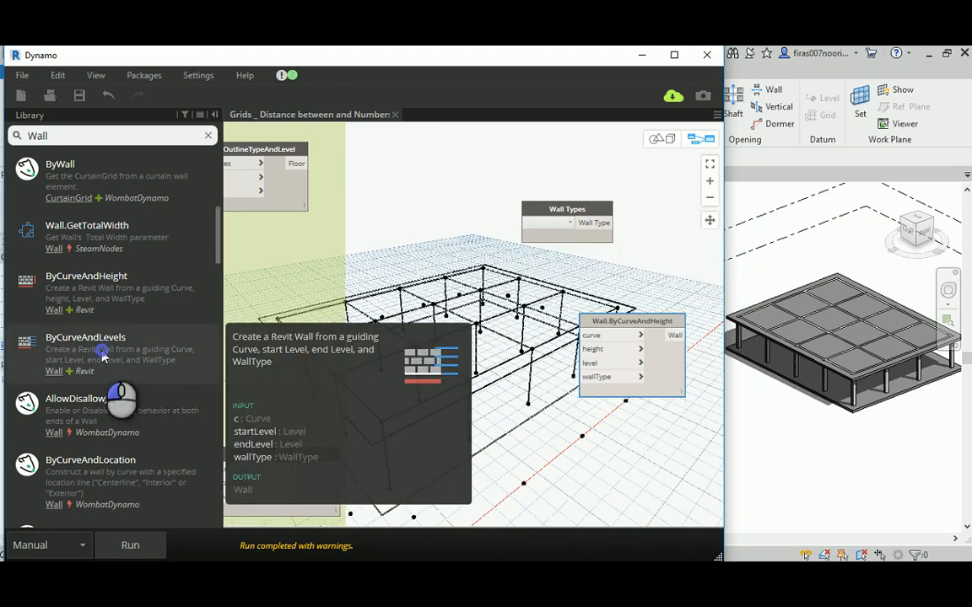
# Add a Wall.ByCurveAndLevels node and arrange it directly below the Wall.ByCurveAndHeight node
pyautogui.click(118, 342)
pyautogui.moveTo(553, 345); pyautogui.dragTo(657, 450)
pyautogui.moveTo(549, 372); pyautogui.dragTo(432, 256, button='middle')
pyautogui.moveTo(429, 232); pyautogui.dragTo(591, 438)
pyautogui.moveTo(546, 314); pyautogui.dragTo(617, 224)
pyautogui.scroll(3, 591, 224)
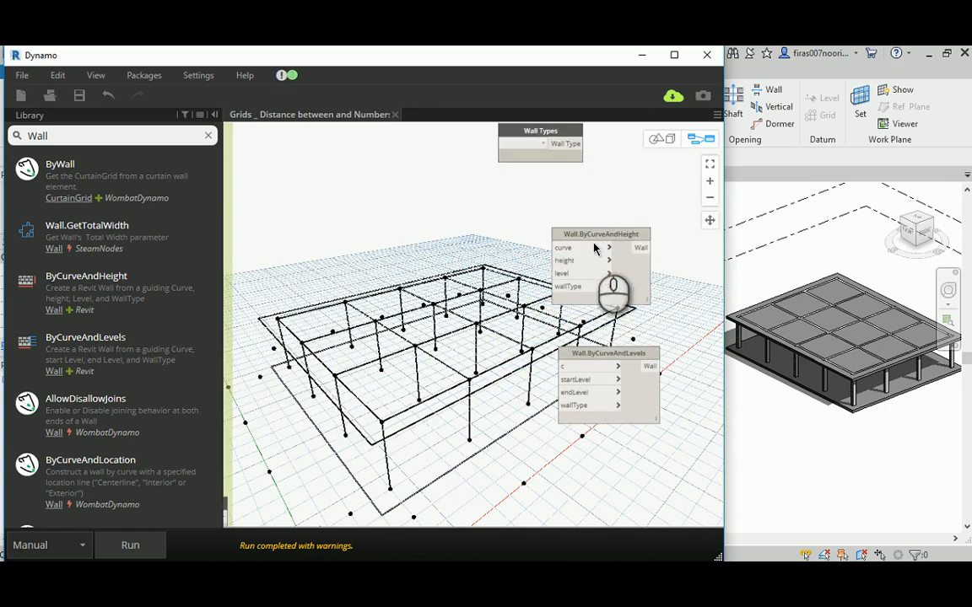
pyautogui.click(620, 354)
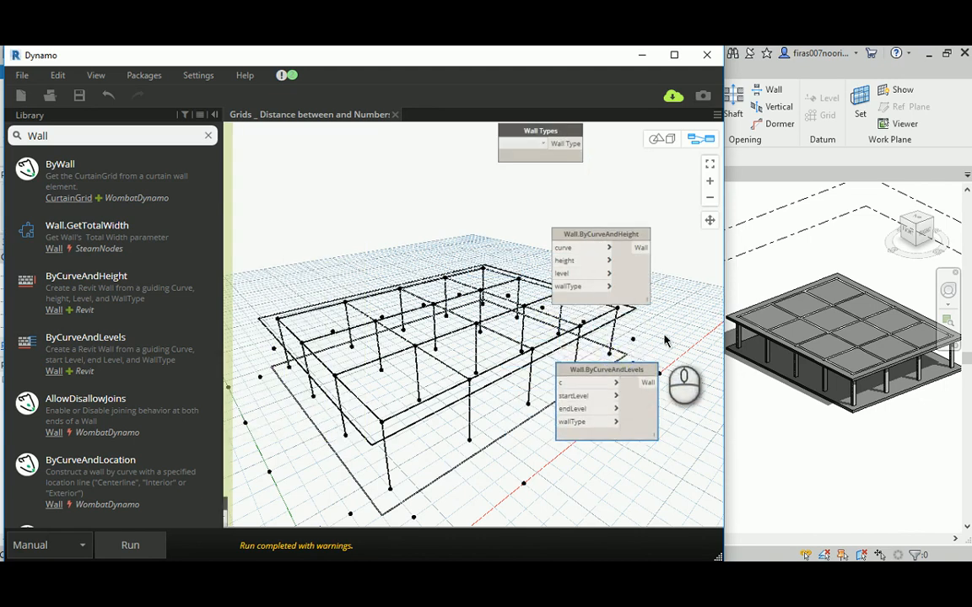
# Shift the Wall.ByCurveAndHeight and Wall.ByCurveAndLevels nodes slightly up and to the right while comparing their inputs
pyautogui.scroll(3, 608, 216)
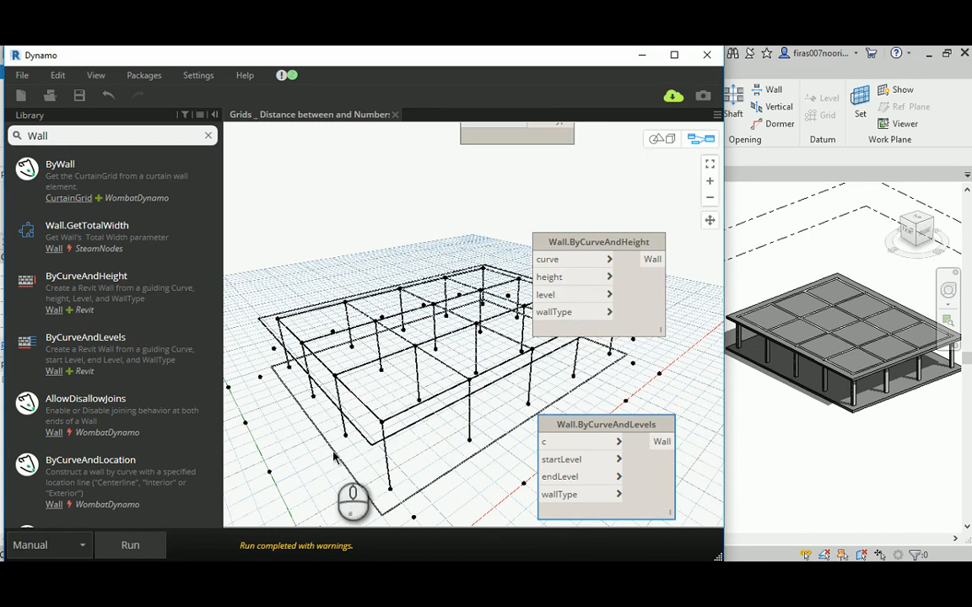
pyautogui.moveTo(584, 249); pyautogui.dragTo(597, 237)
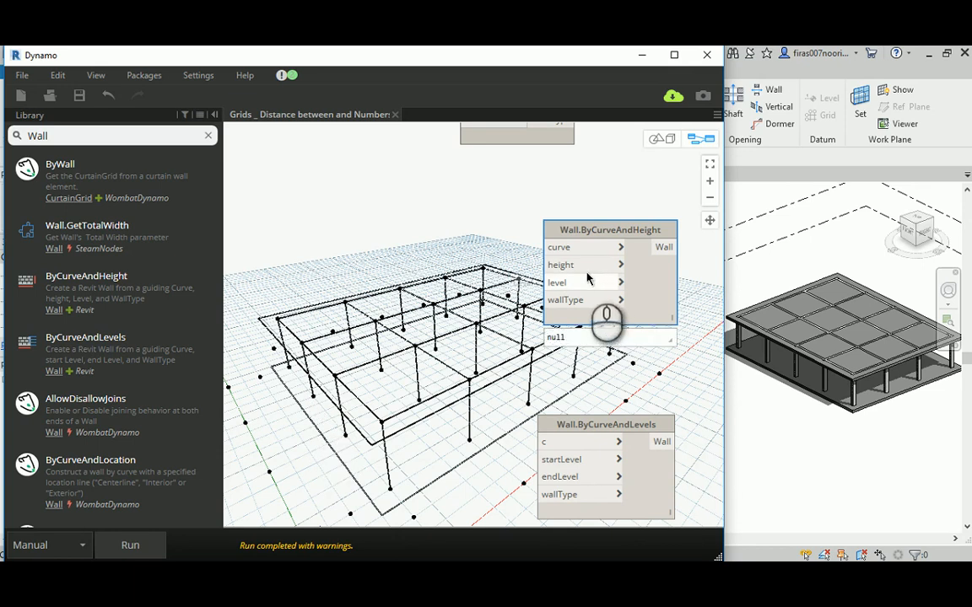
pyautogui.click(596, 230)
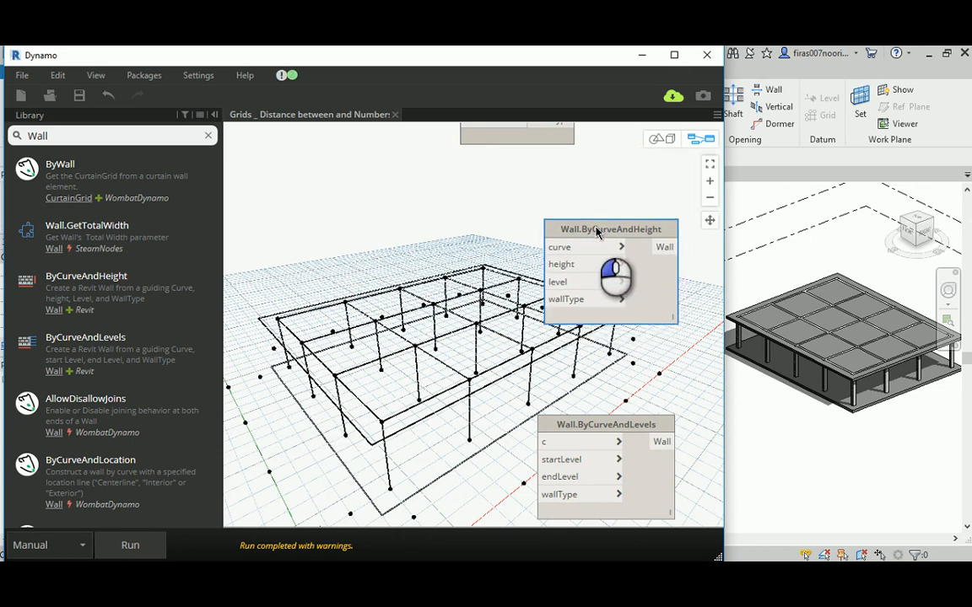
pyautogui.moveTo(596, 231); pyautogui.dragTo(601, 229)
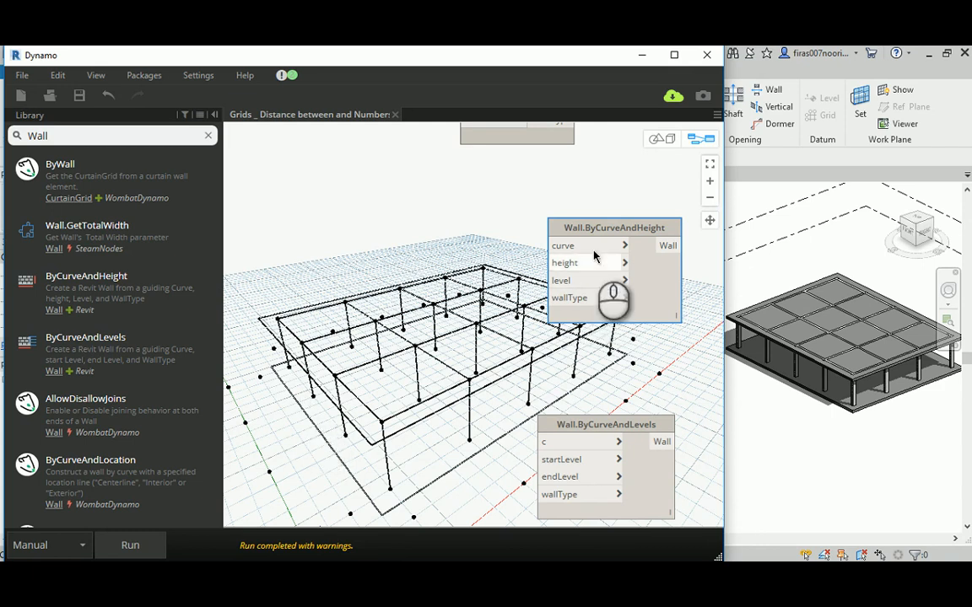
pyautogui.moveTo(600, 224); pyautogui.dragTo(605, 211)
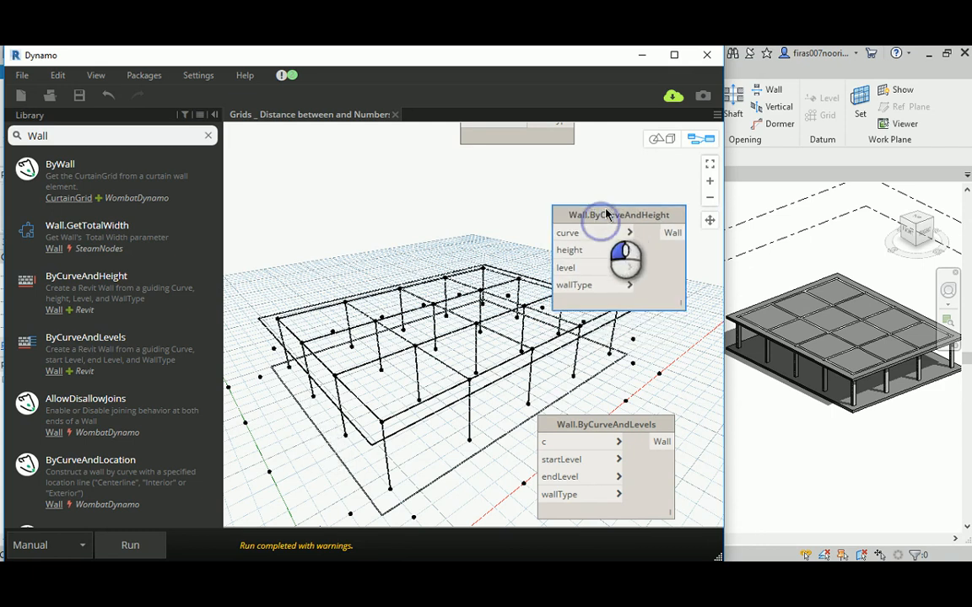
pyautogui.doubleClick(582, 425)
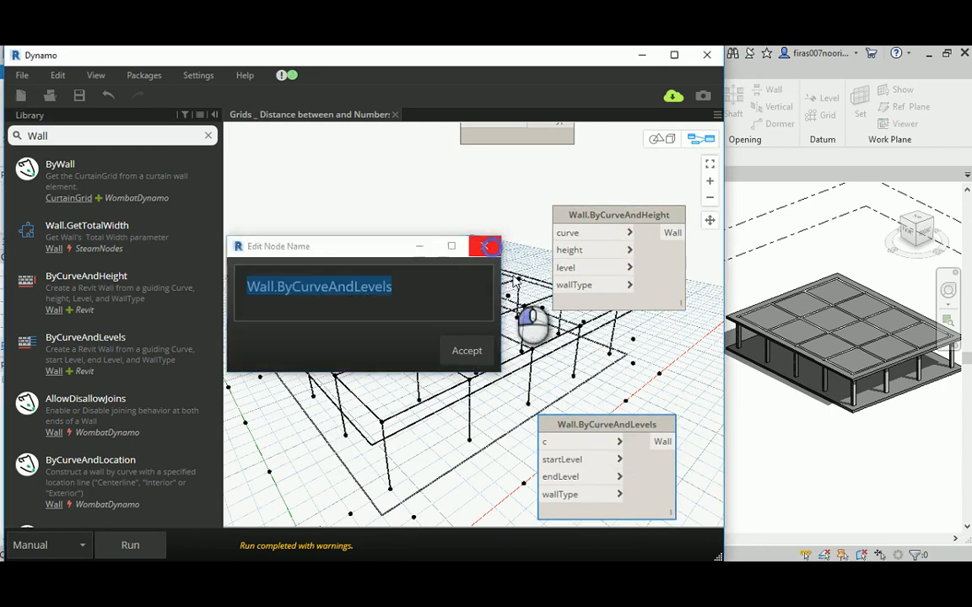
pyautogui.click(484, 246)
pyautogui.moveTo(580, 429); pyautogui.dragTo(597, 417)
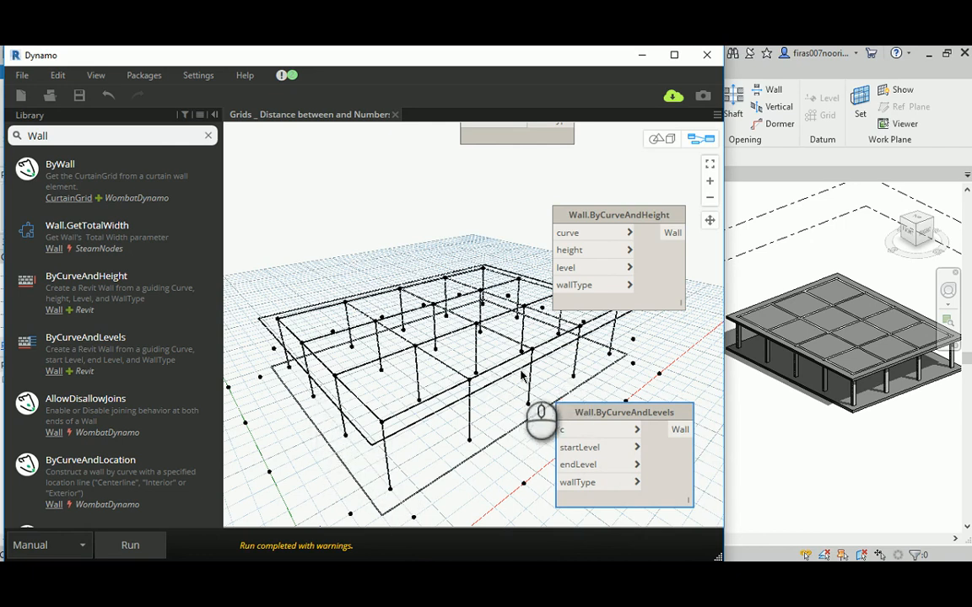
# Move the Wall Types node and both wall creation nodes together to the free space lower down, then deselect them
pyautogui.scroll(-3, 516, 408)
pyautogui.scroll(-2, 490, 289)
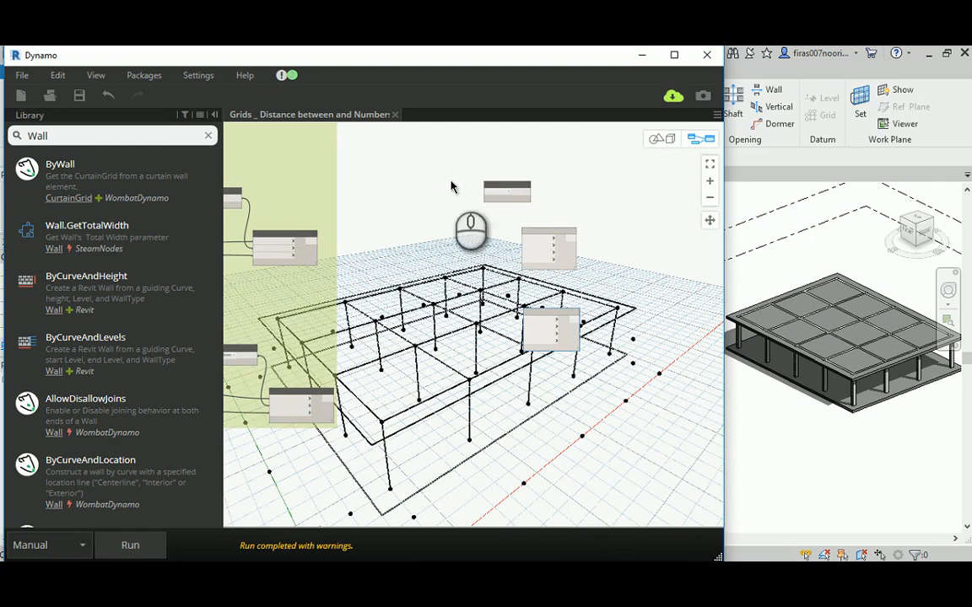
pyautogui.moveTo(457, 165); pyautogui.dragTo(622, 413)
pyautogui.moveTo(555, 311); pyautogui.dragTo(590, 495)
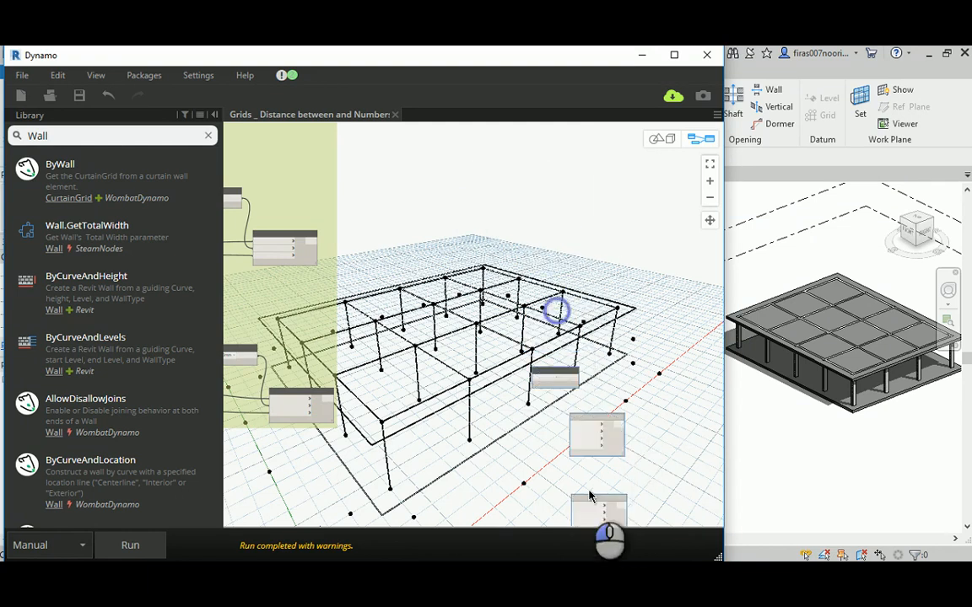
pyautogui.moveTo(468, 422); pyautogui.dragTo(450, 212, button='middle')
pyautogui.click(523, 297)
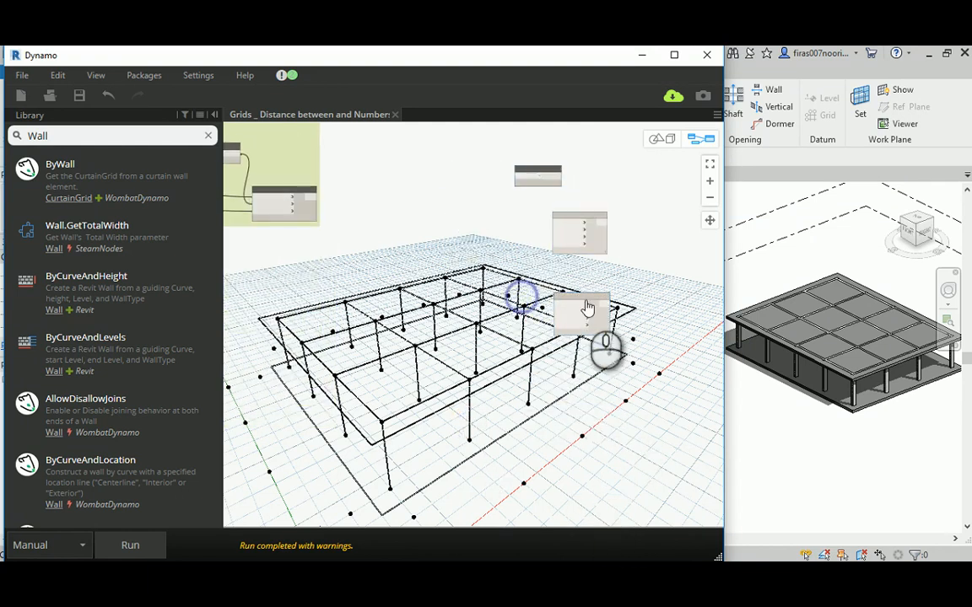
# Move the Wall.ByCurveAndLevels node to the left, away from the Wall.ByCurveAndHeight and Wall Types nodes
pyautogui.moveTo(585, 300); pyautogui.dragTo(438, 304)
pyautogui.scroll(5, 388, 304)
pyautogui.moveTo(387, 343); pyautogui.dragTo(418, 280, button='middle')
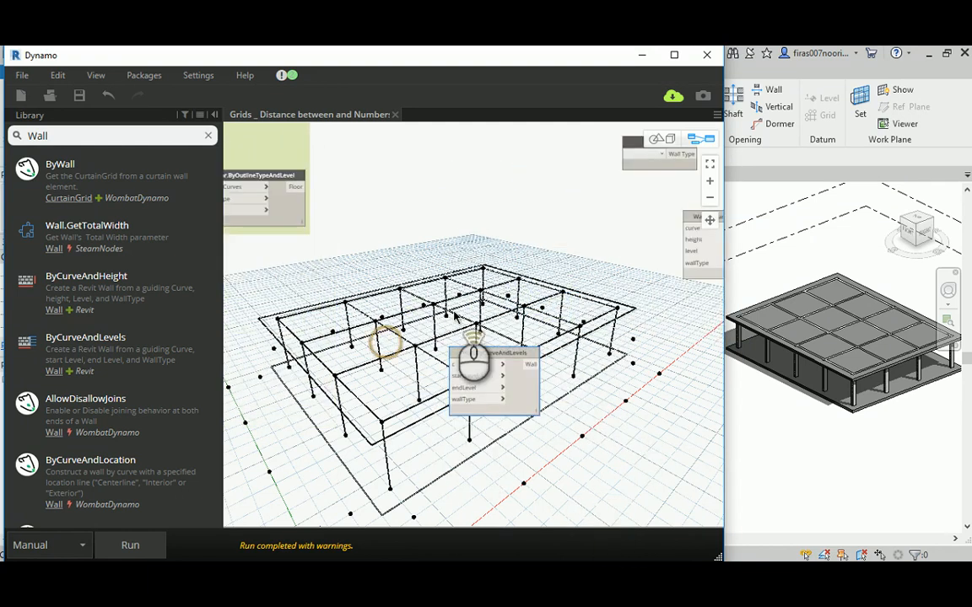
pyautogui.scroll(1, 454, 320)
pyautogui.moveTo(426, 319); pyautogui.dragTo(491, 321, button='middle')
pyautogui.moveTo(552, 394); pyautogui.dragTo(495, 398, button='middle')
pyautogui.scroll(2, 496, 398)
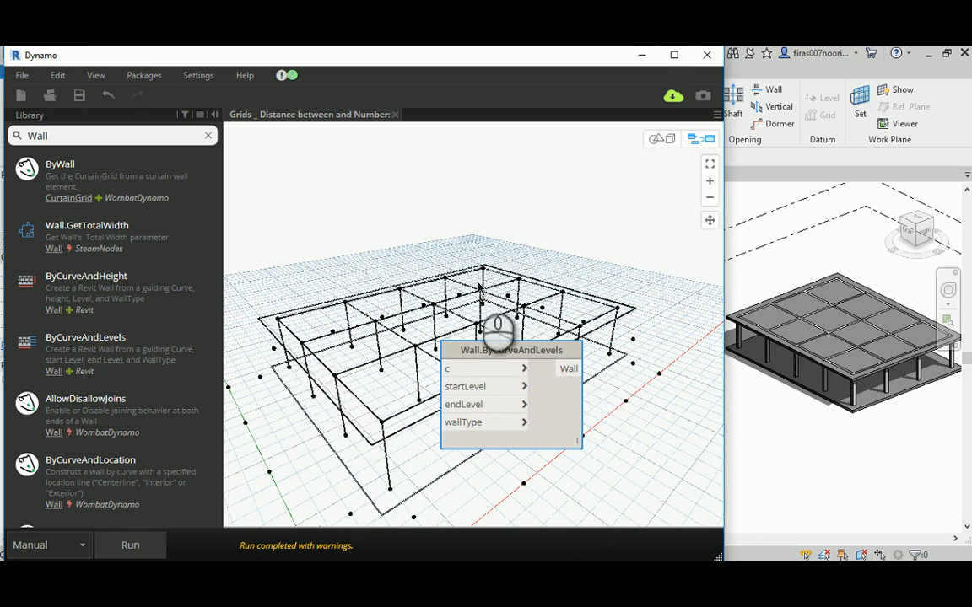
# Examine which outlines the Geometry.Translate and Curve.Offset nodes produce in the background preview
pyautogui.moveTo(320, 271); pyautogui.dragTo(493, 341, button='middle')
pyautogui.scroll(-1, 493, 342)
pyautogui.moveTo(345, 308); pyautogui.dragTo(461, 421, button='middle')
pyautogui.moveTo(311, 277); pyautogui.dragTo(536, 292, button='middle')
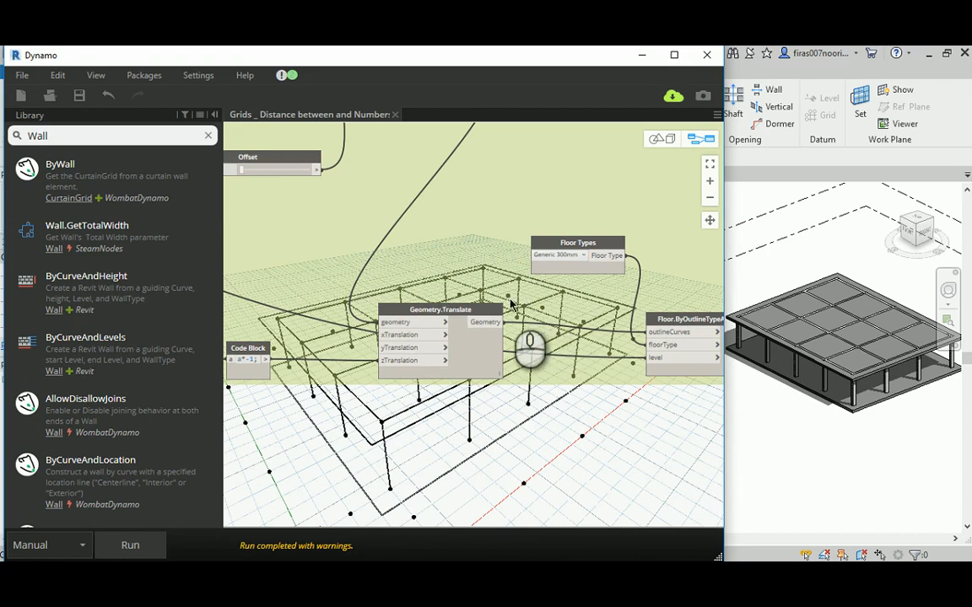
pyautogui.click(420, 312)
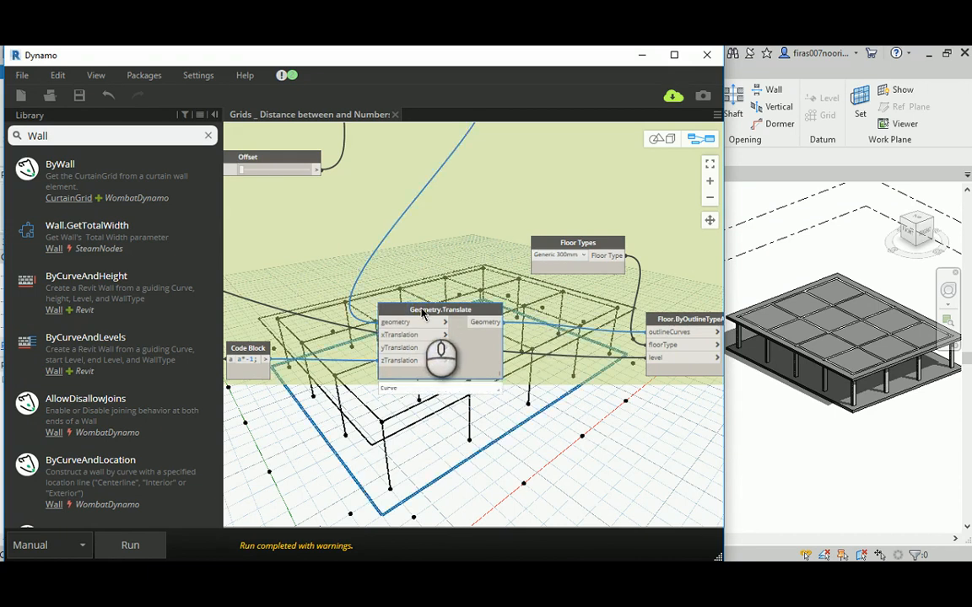
pyautogui.moveTo(380, 233); pyautogui.dragTo(424, 214, button='middle')
pyautogui.click(424, 217)
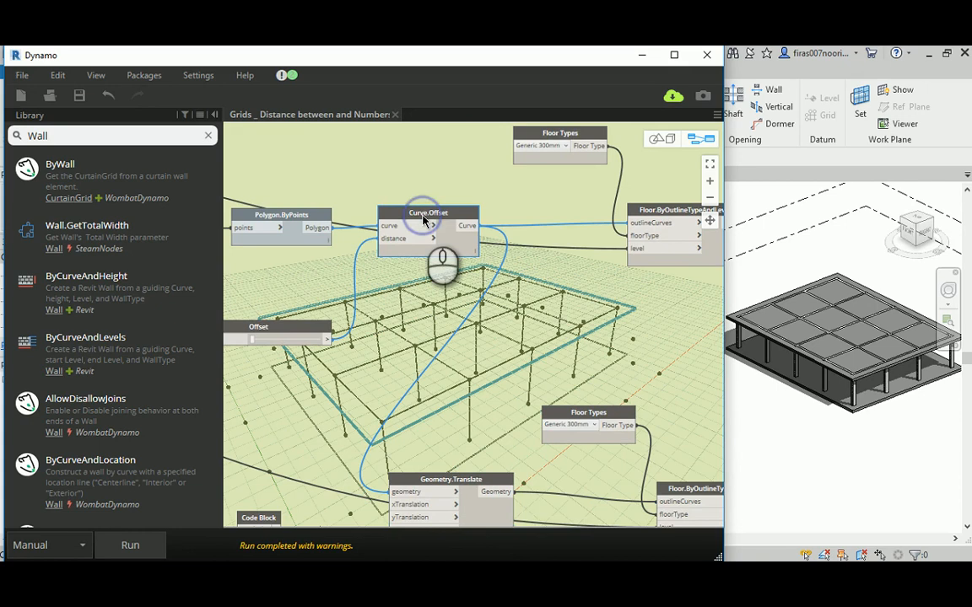
pyautogui.moveTo(381, 301); pyautogui.dragTo(490, 299, button='middle')
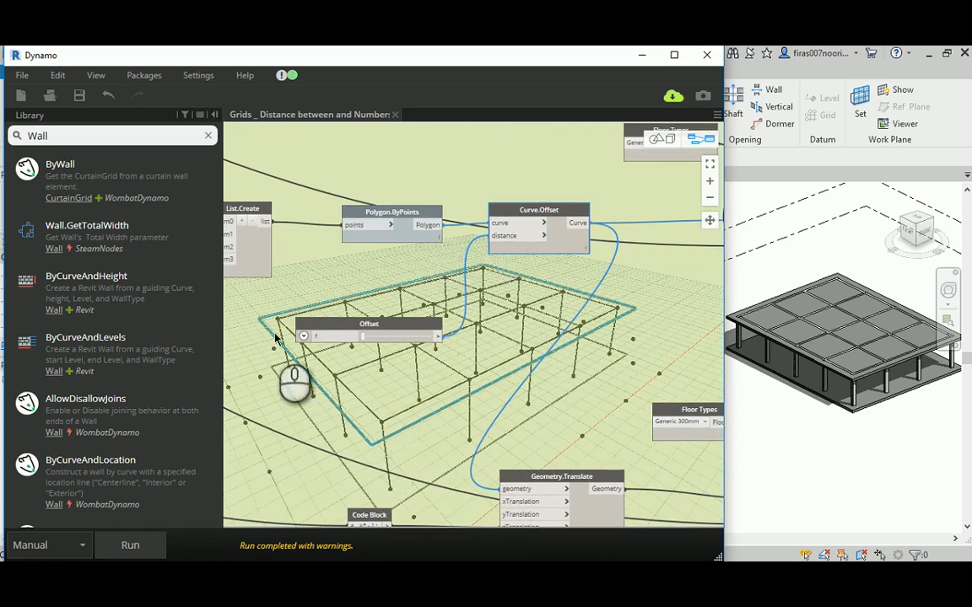
# Turn on the geometry preview of the Polygon.ByPoints node
pyautogui.click(402, 216)
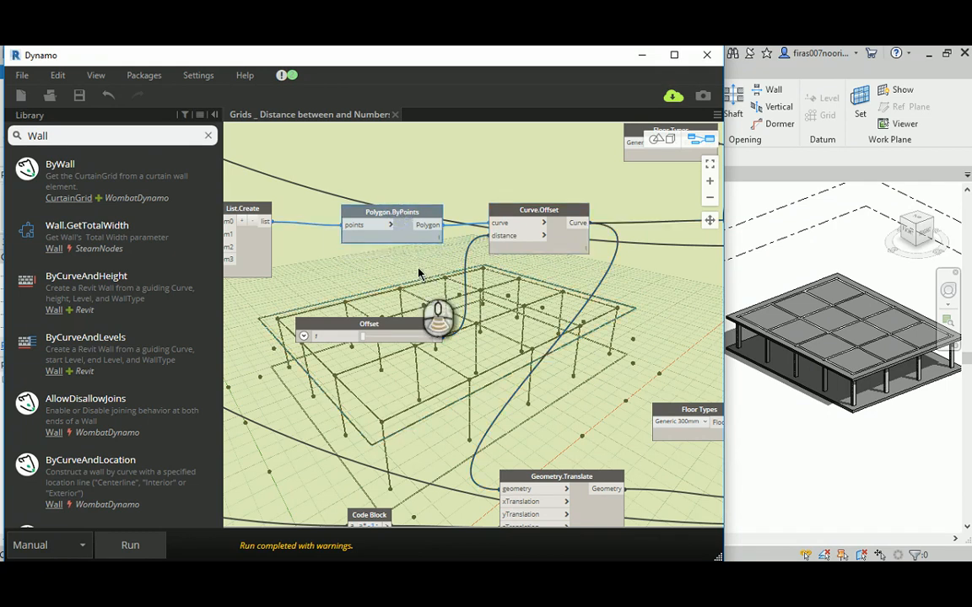
pyautogui.scroll(-4, 418, 272)
pyautogui.scroll(4, 418, 273)
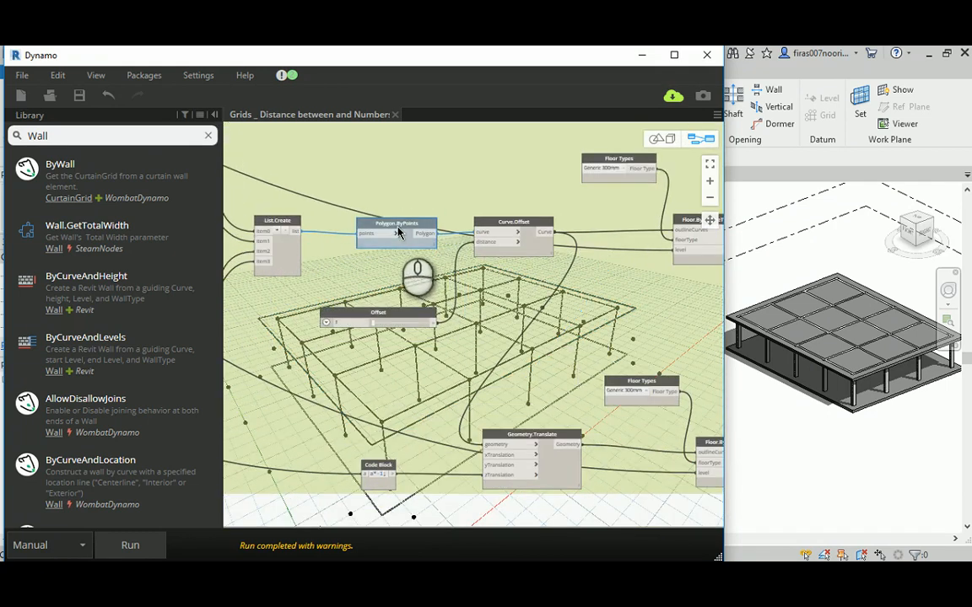
pyautogui.rightClick(401, 235)
pyautogui.click(439, 332)
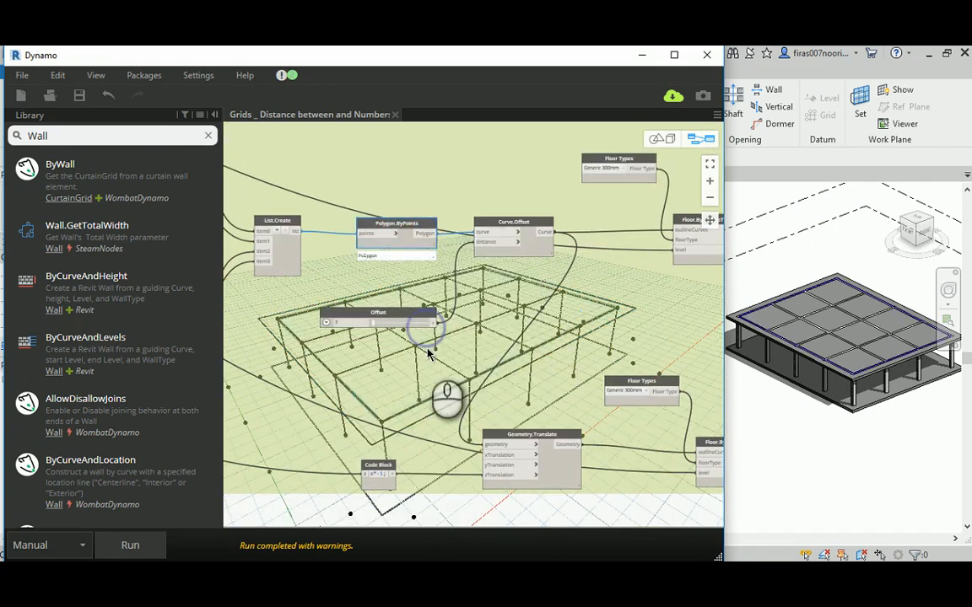
pyautogui.moveTo(443, 495); pyautogui.dragTo(442, 430, button='middle')
pyautogui.click(469, 466)
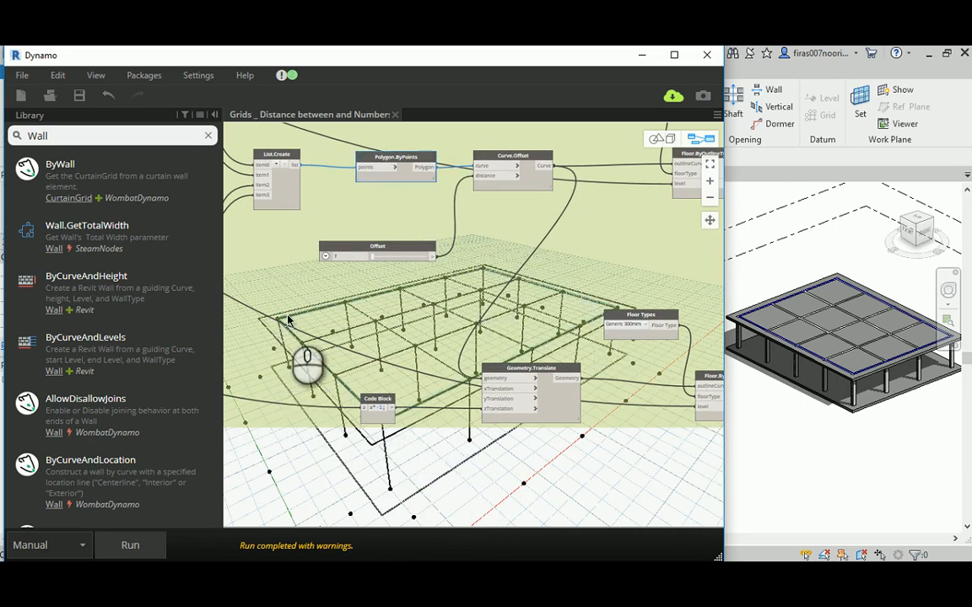
pyautogui.scroll(-2, 287, 319)
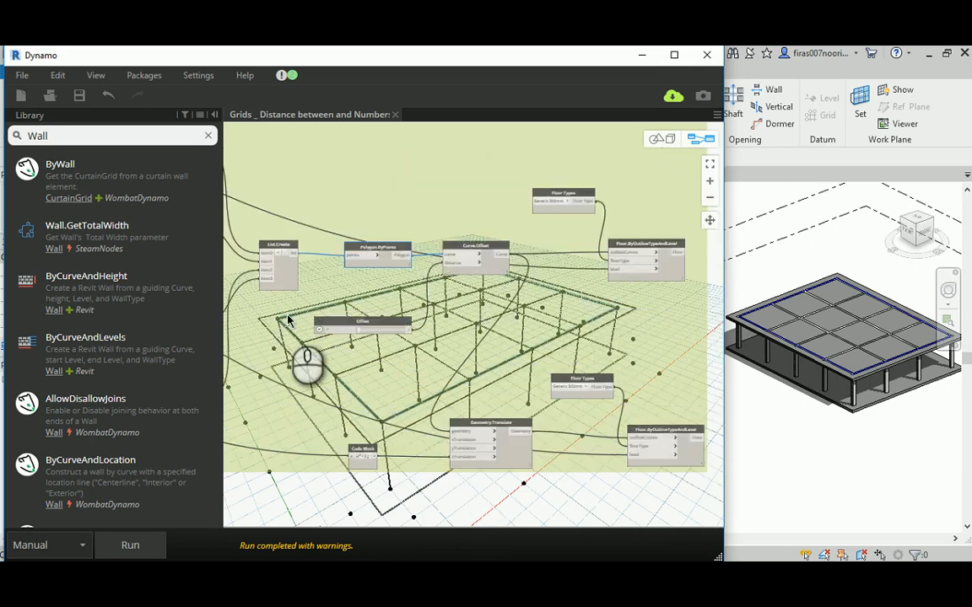
pyautogui.click(405, 257)
pyautogui.moveTo(510, 354); pyautogui.dragTo(368, 206, button='middle')
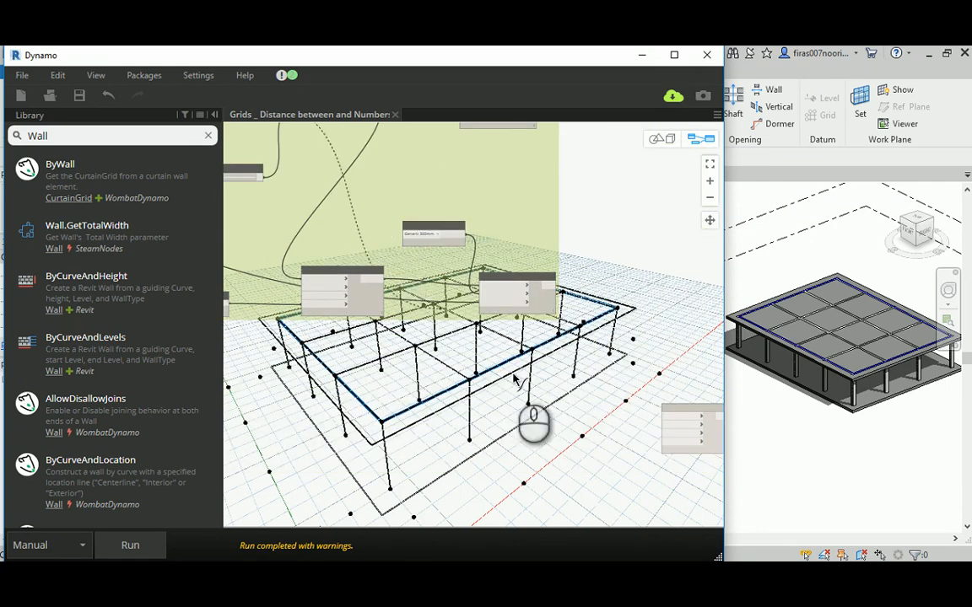
pyautogui.scroll(3, 595, 426)
pyautogui.moveTo(628, 436); pyautogui.dragTo(674, 426, button='middle')
pyautogui.moveTo(300, 357); pyautogui.dragTo(436, 422, button='middle')
pyautogui.rightClick(431, 407)
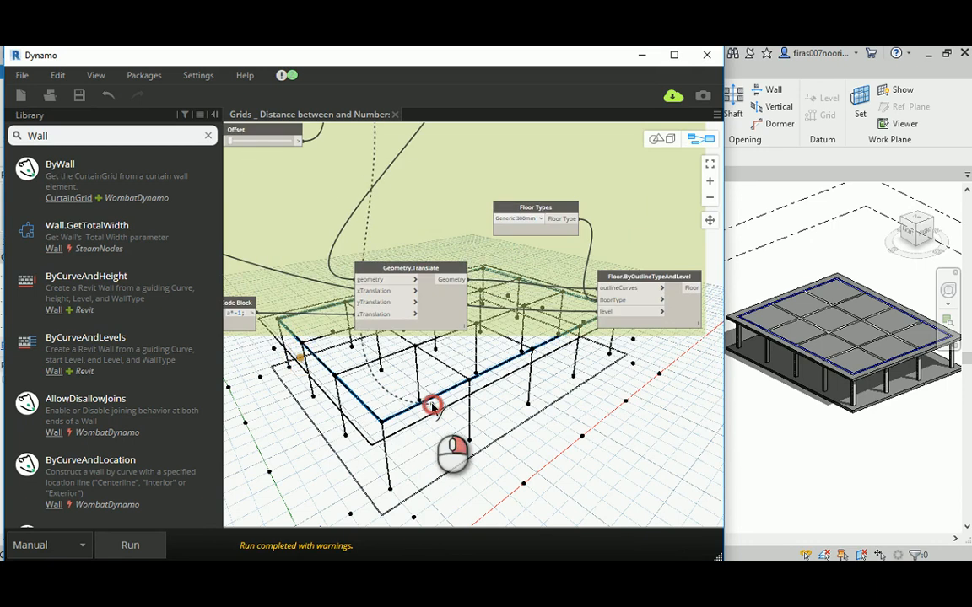
pyautogui.click(419, 423)
# Add a Geometry.Translate node with x, y and z translation inputs and place it in the free space below the floor group
pyautogui.moveTo(315, 200); pyautogui.dragTo(354, 266, button='middle')
pyautogui.doubleClick(82, 135)
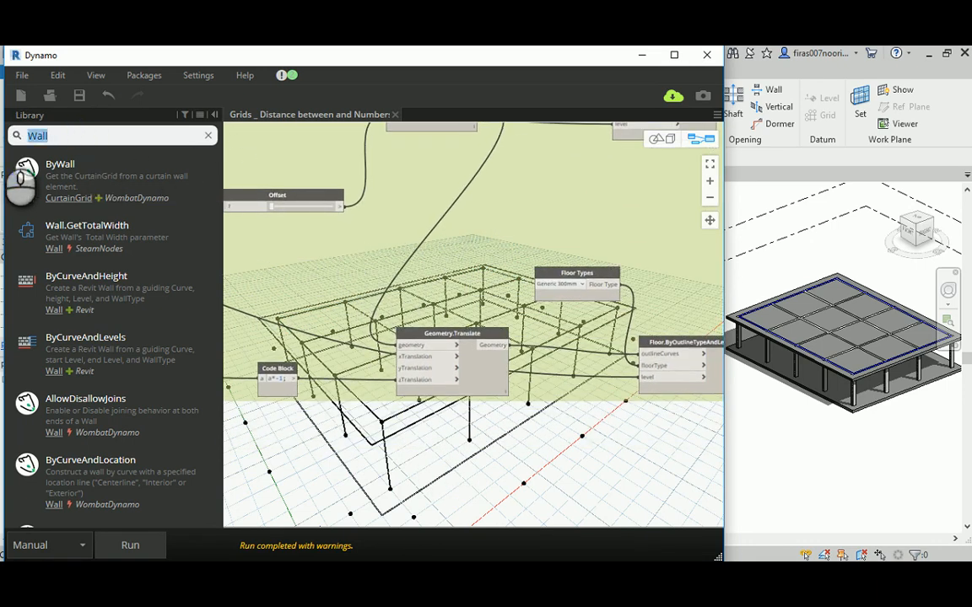
pyautogui.write('translao')
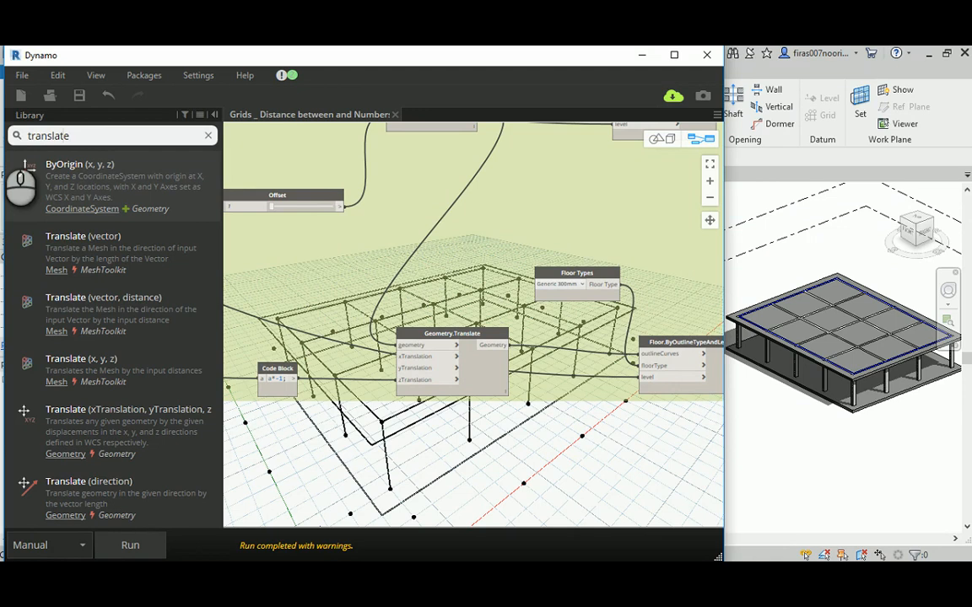
pyautogui.click(115, 414)
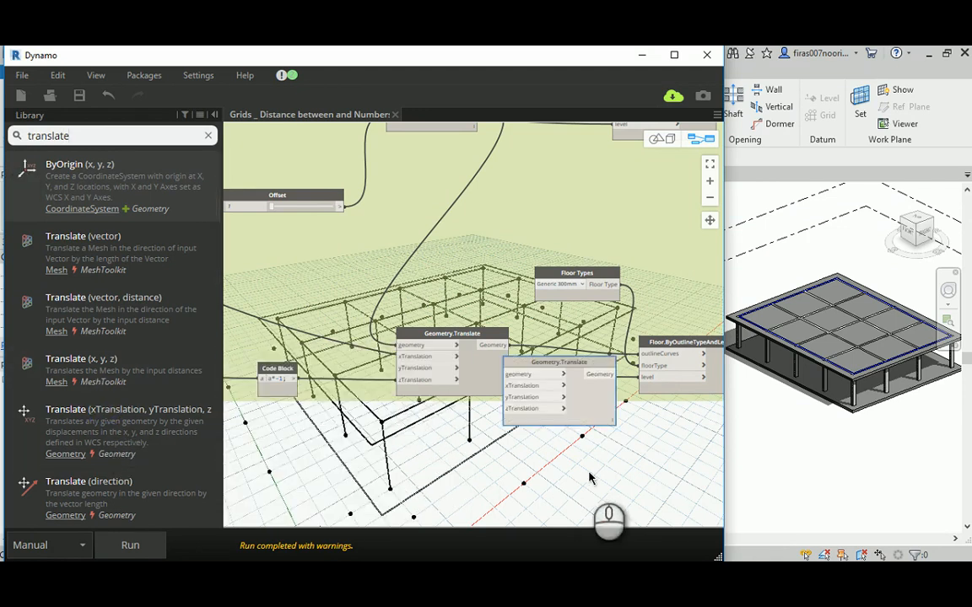
pyautogui.moveTo(588, 472); pyautogui.dragTo(463, 281, button='middle')
pyautogui.moveTo(433, 229); pyautogui.dragTo(561, 350)
# Connect the Polygon output of Polygon.ByPoints to the geometry input of the new Geometry.Translate node
pyautogui.scroll(-3, 421, 355)
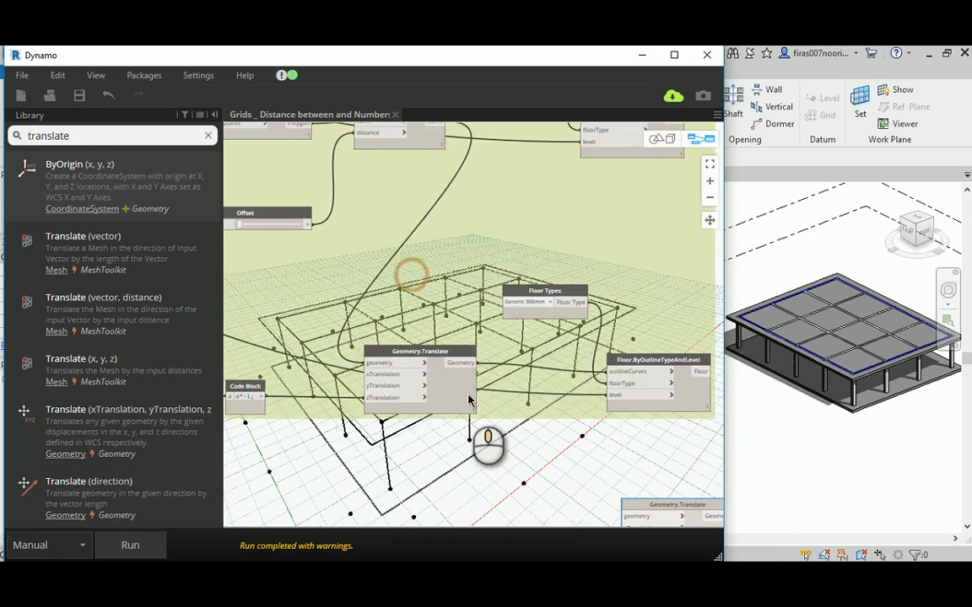
pyautogui.scroll(2, 359, 211)
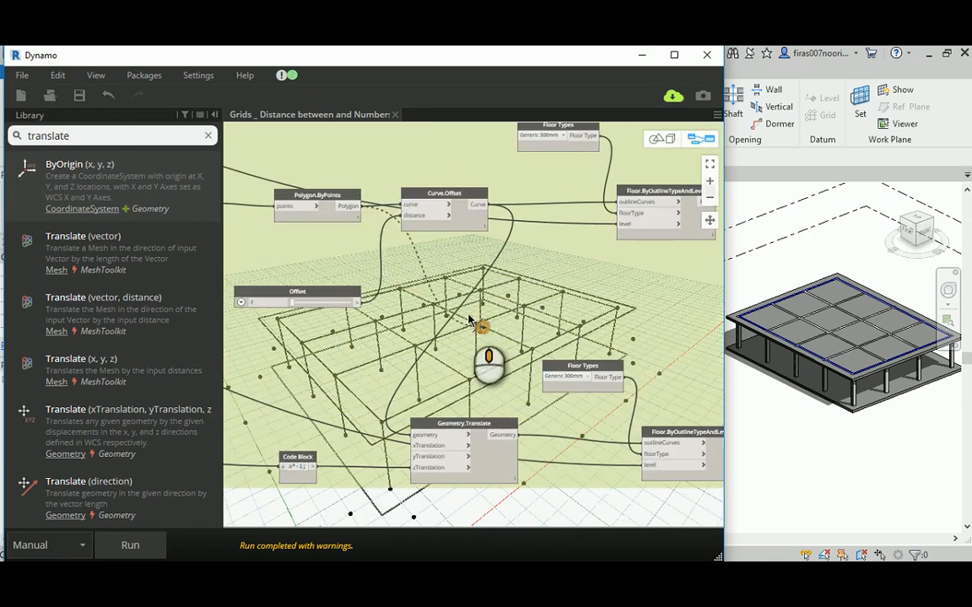
pyautogui.scroll(2, 361, 233)
pyautogui.scroll(4, 466, 429)
pyautogui.scroll(1, 449, 364)
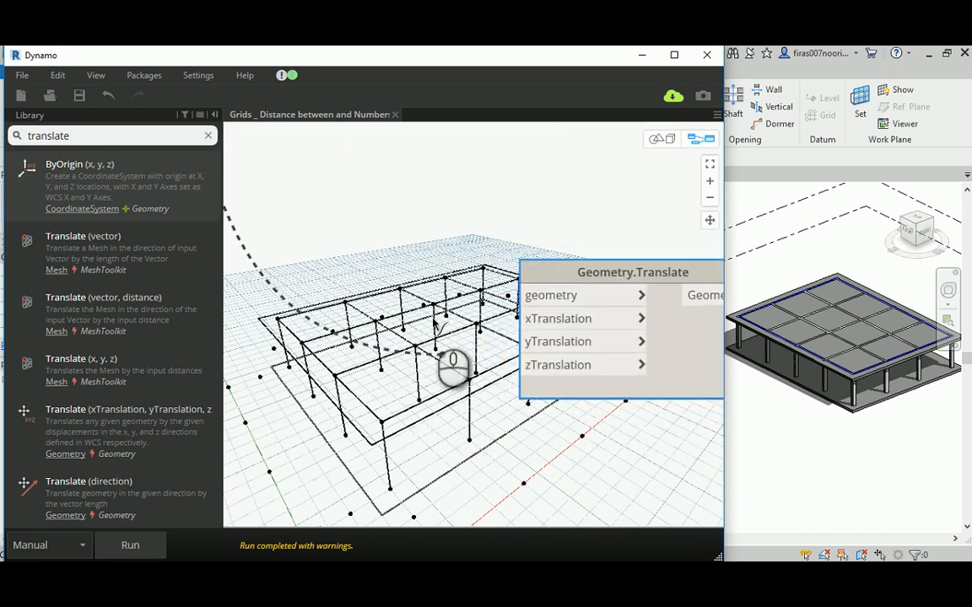
pyautogui.scroll(-4, 546, 295)
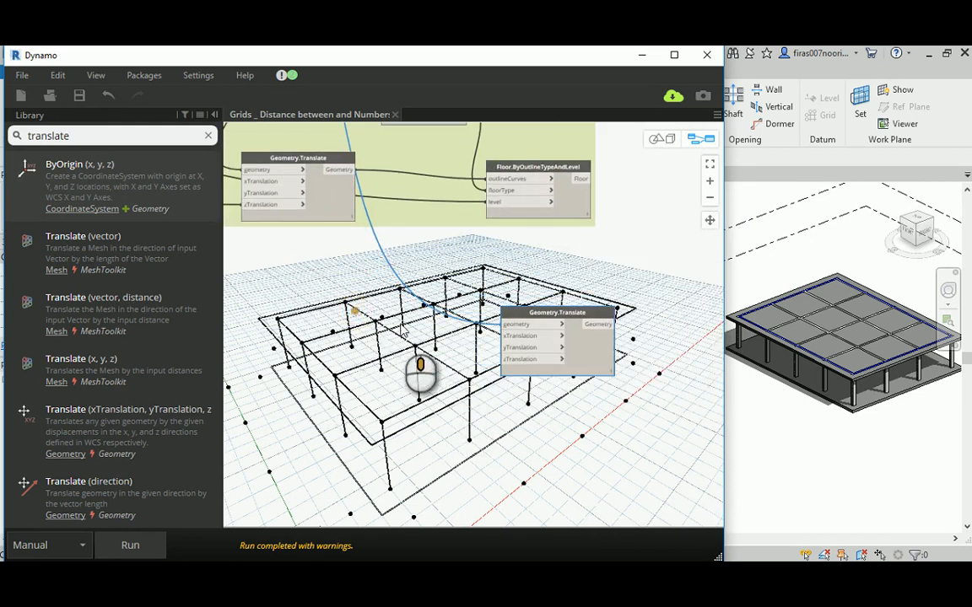
# Examine the Levels, Level.Elevation and a-b code block nodes as a possible source for the new node's z translation
pyautogui.scroll(2, 517, 420)
pyautogui.scroll(-2, 516, 419)
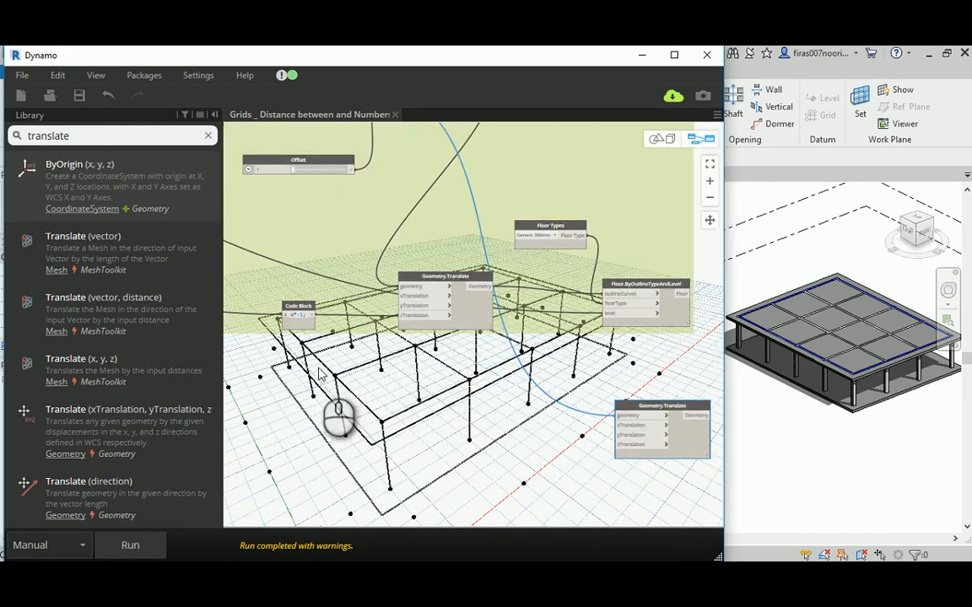
pyautogui.scroll(1, 319, 342)
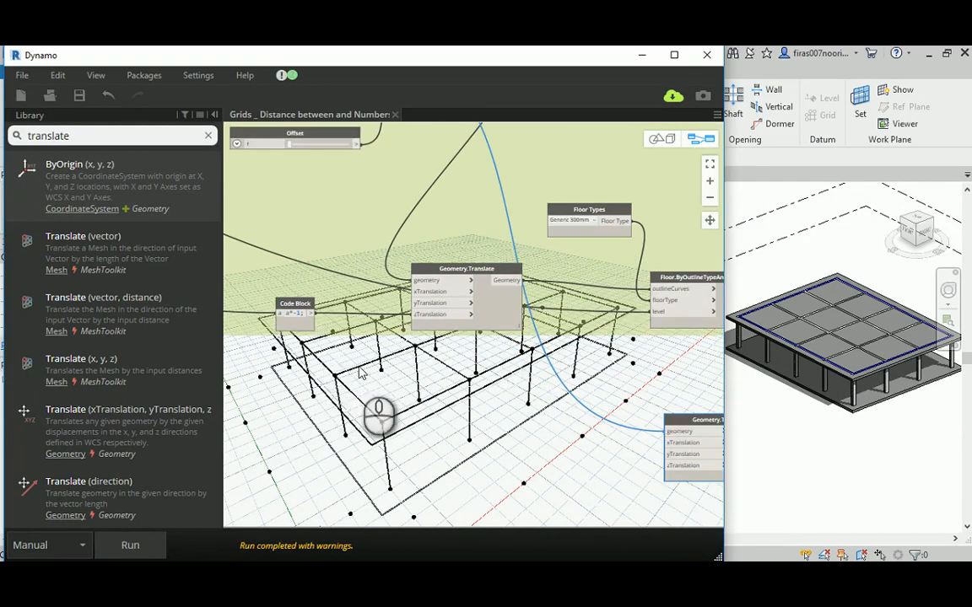
pyautogui.moveTo(310, 361); pyautogui.dragTo(438, 394, button='middle')
pyautogui.scroll(-3, 569, 408)
pyautogui.scroll(1, 550, 412)
pyautogui.scroll(3, 550, 411)
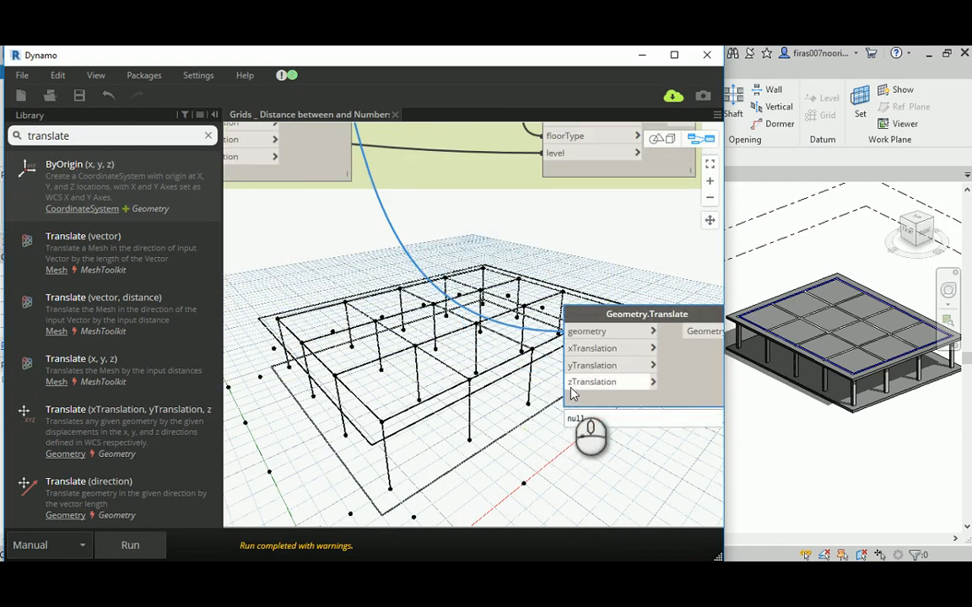
pyautogui.scroll(-1, 470, 382)
pyautogui.scroll(-2, 469, 381)
pyautogui.moveTo(512, 387); pyautogui.dragTo(315, 299, button='middle')
pyautogui.scroll(3, 465, 353)
pyautogui.scroll(-2, 387, 308)
pyautogui.scroll(-2, 375, 355)
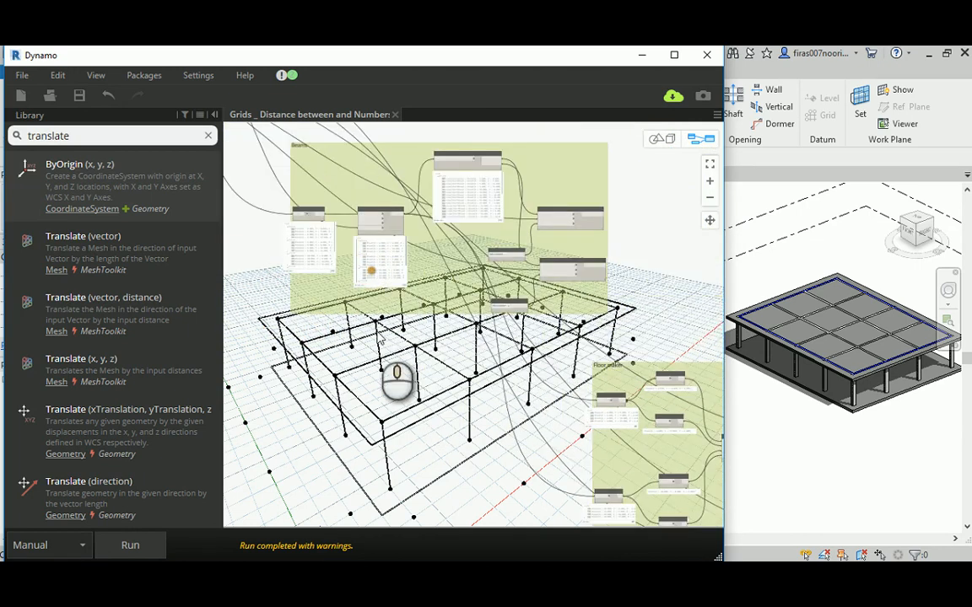
pyautogui.scroll(2, 588, 355)
pyautogui.scroll(5, 396, 206)
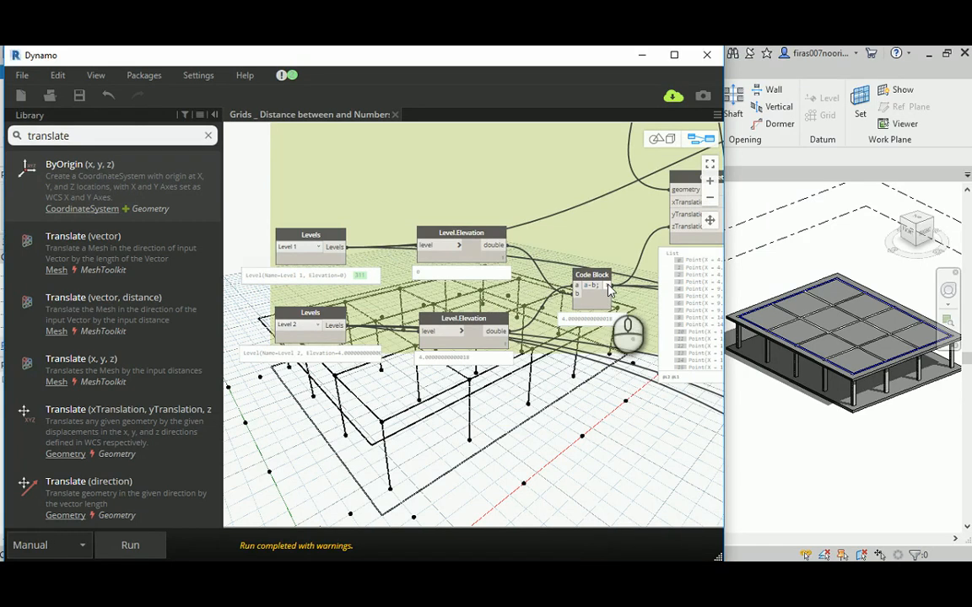
pyautogui.moveTo(624, 291); pyautogui.dragTo(517, 273, button='middle')
pyautogui.scroll(-4, 445, 320)
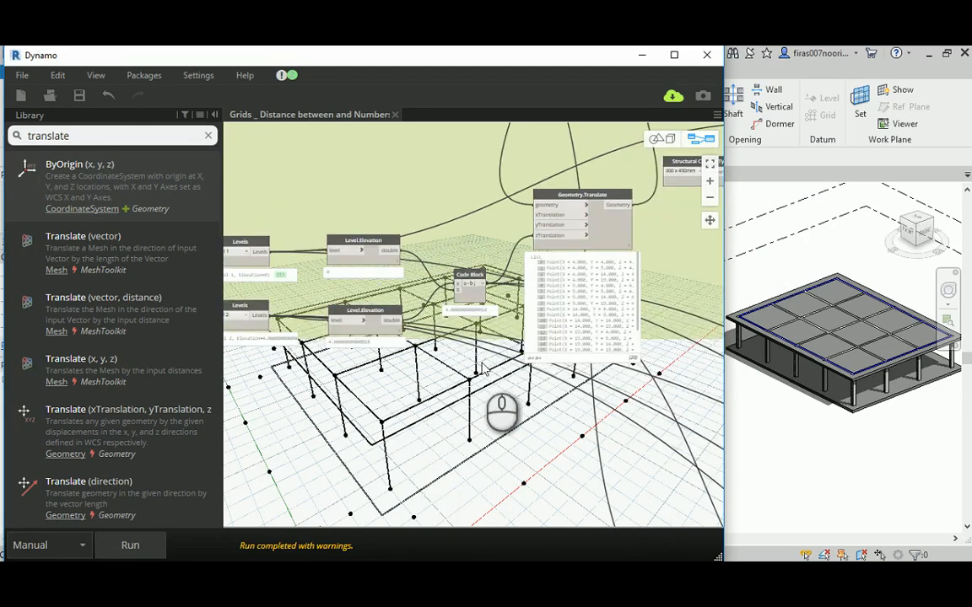
# Connect the a*-1 code block's output to the zTranslation input of the new Geometry.Translate node
pyautogui.moveTo(540, 406); pyautogui.dragTo(293, 219, button='middle')
pyautogui.scroll(-1, 394, 300)
pyautogui.moveTo(567, 384); pyautogui.dragTo(350, 262, button='middle')
pyautogui.scroll(8, 507, 420)
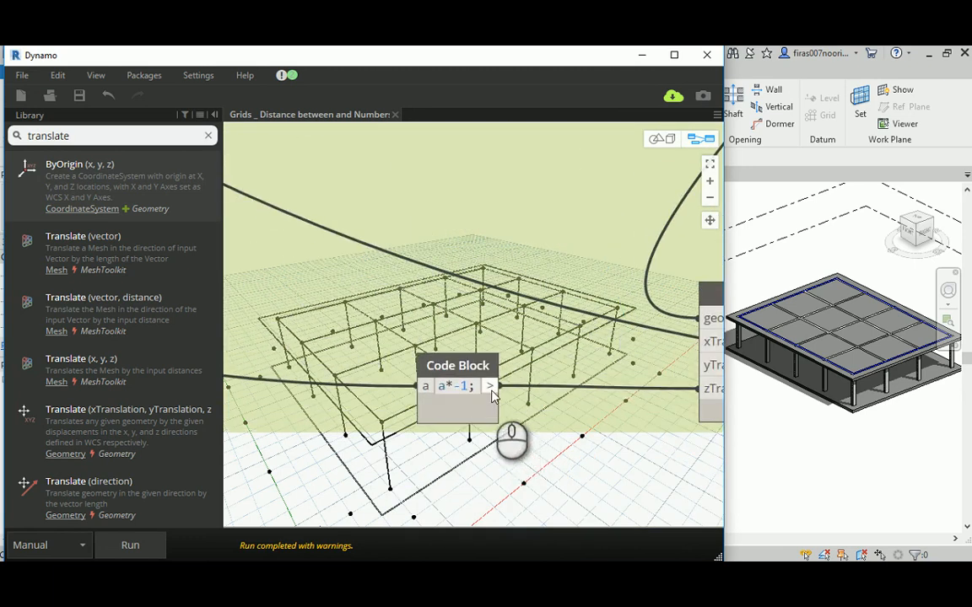
pyautogui.moveTo(590, 480); pyautogui.dragTo(497, 395, button='middle')
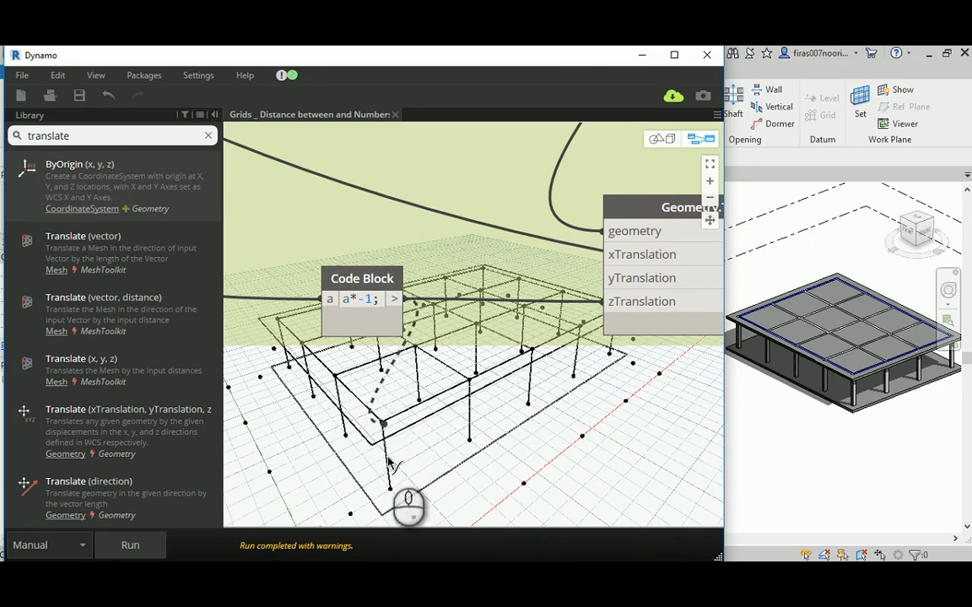
pyautogui.scroll(-5, 392, 455)
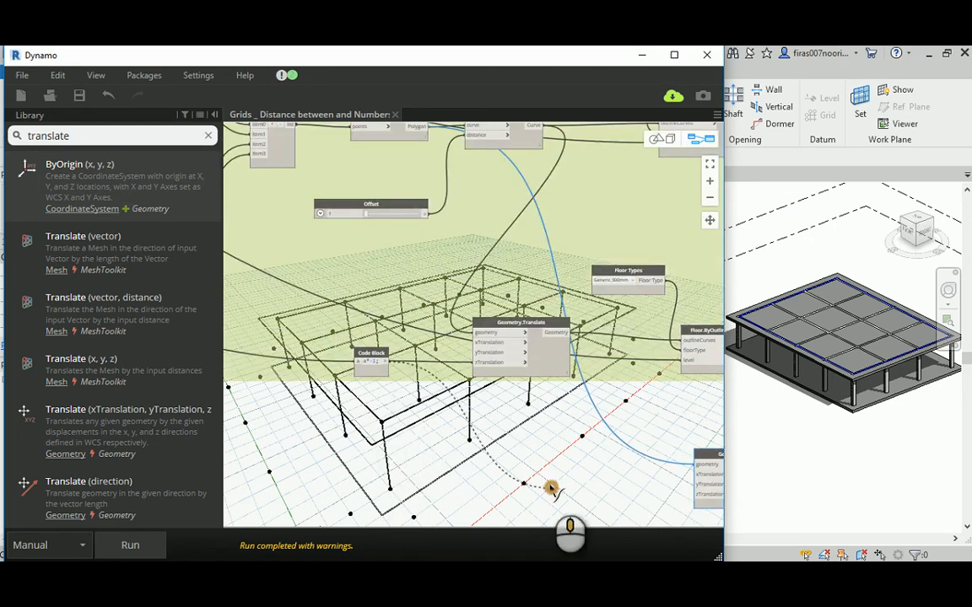
pyautogui.moveTo(550, 489); pyautogui.dragTo(361, 287, button='middle')
pyautogui.scroll(5, 465, 281)
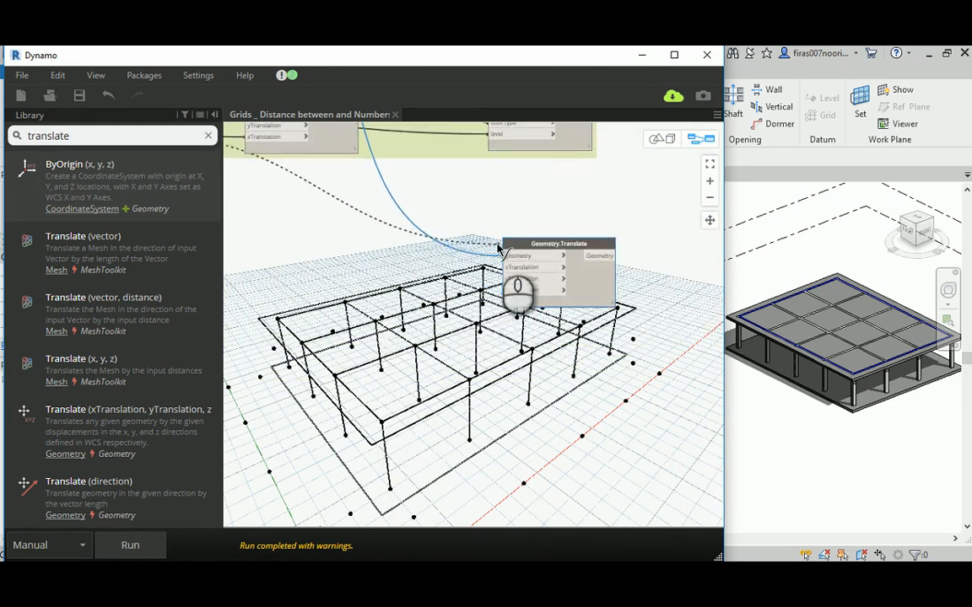
# Run the graph and select the new Geometry.Translate node to check its translated outline in the background preview
pyautogui.click(139, 538)
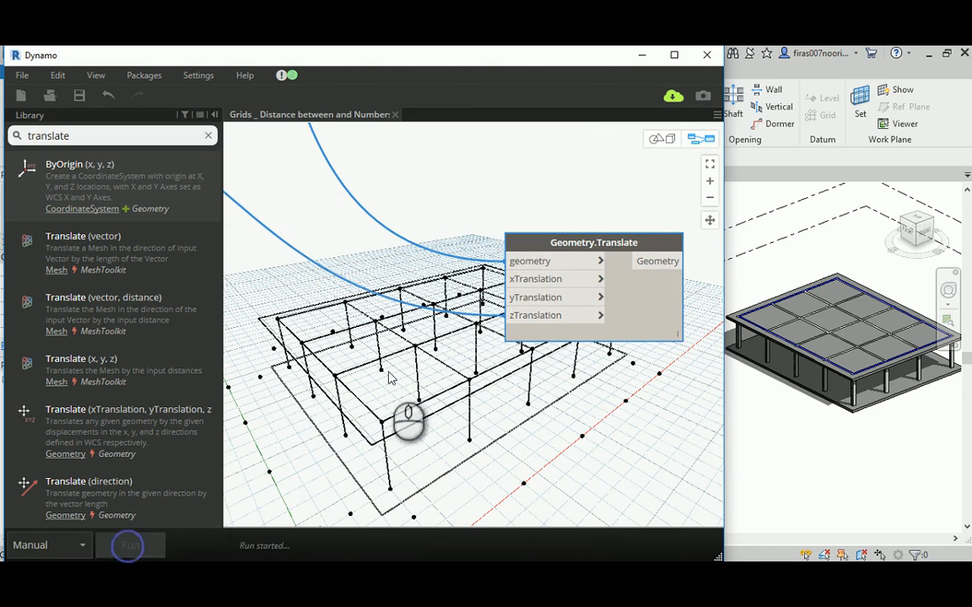
pyautogui.click(573, 180)
pyautogui.click(564, 243)
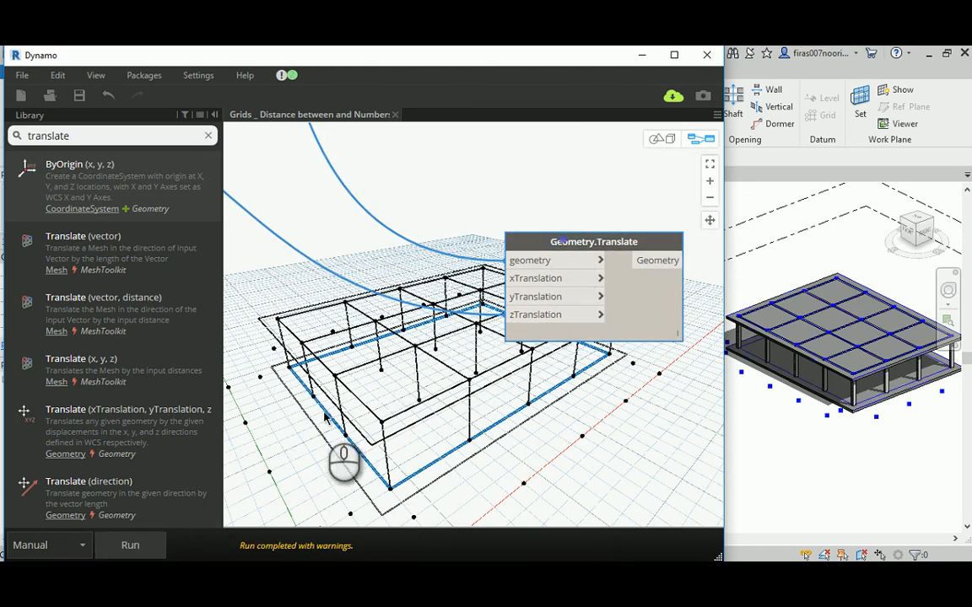
pyautogui.moveTo(423, 388); pyautogui.dragTo(432, 402, button='middle')
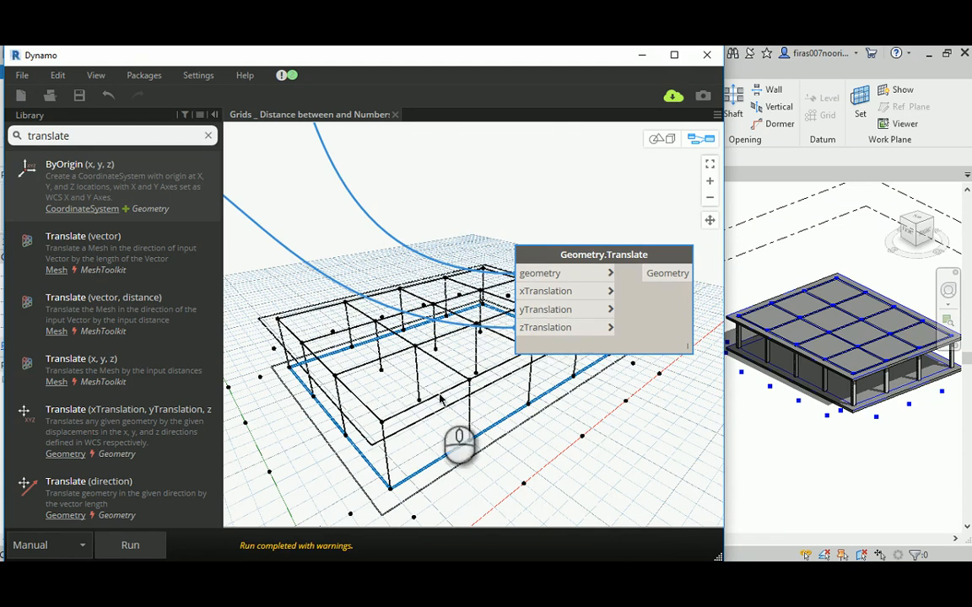
pyautogui.scroll(-2, 333, 338)
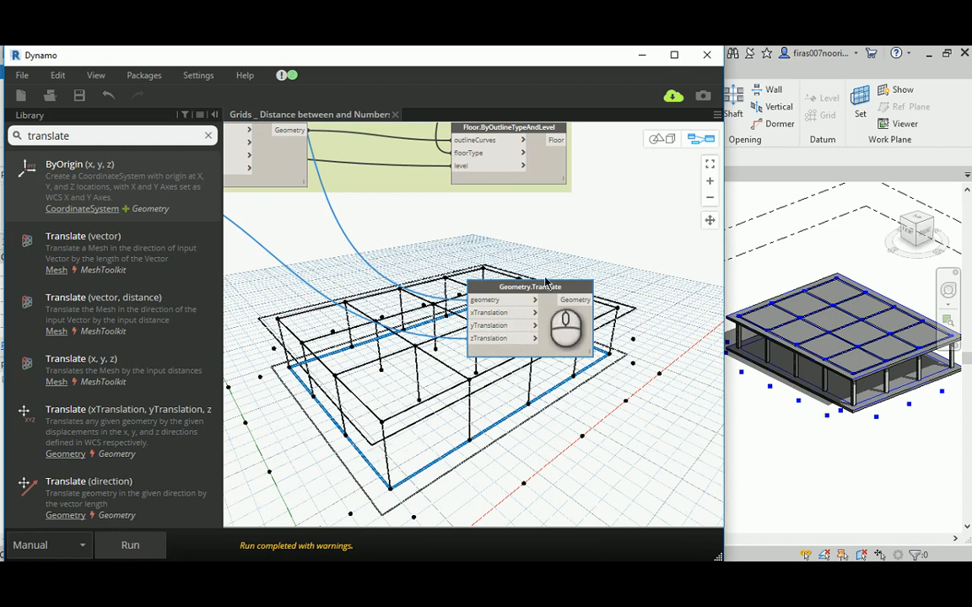
# Align Wall.ByCurveAndLevels beside the new Geometry.Translate node and connect the Geometry output to its c input
pyautogui.moveTo(545, 284); pyautogui.dragTo(469, 311, button='middle')
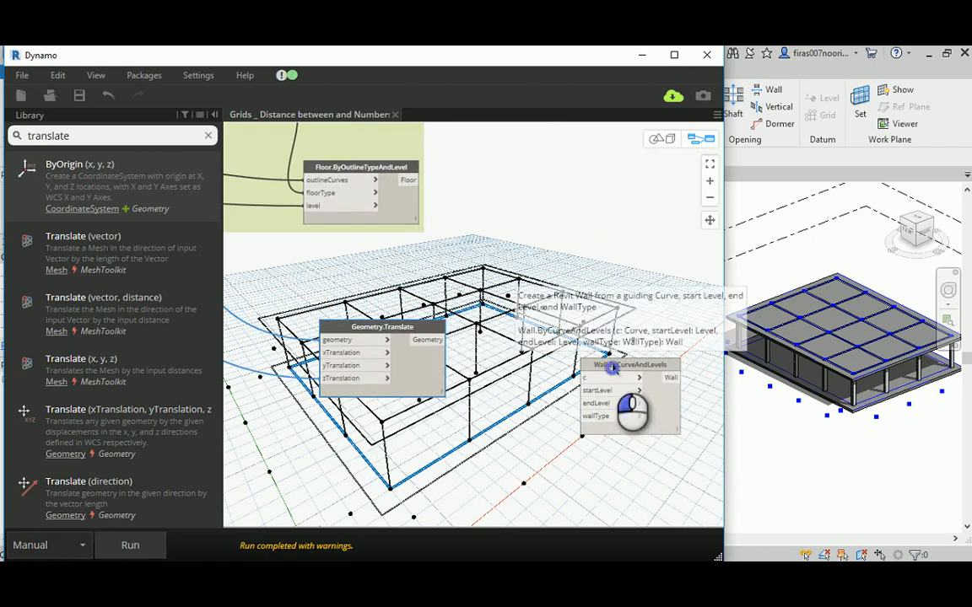
pyautogui.moveTo(613, 369); pyautogui.dragTo(621, 326)
pyautogui.click(377, 335)
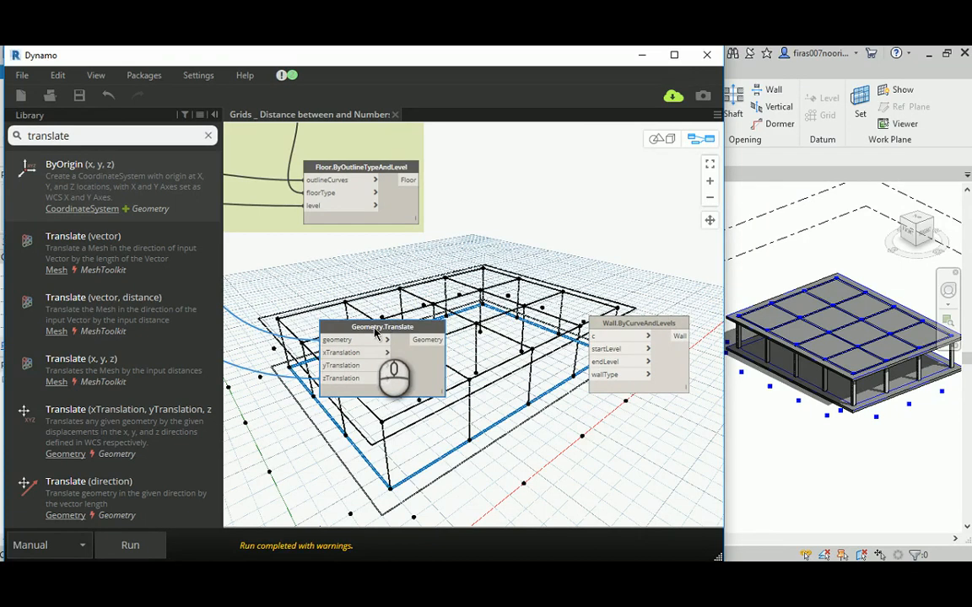
pyautogui.moveTo(431, 341); pyautogui.dragTo(588, 340)
pyautogui.moveTo(645, 324); pyautogui.dragTo(640, 327)
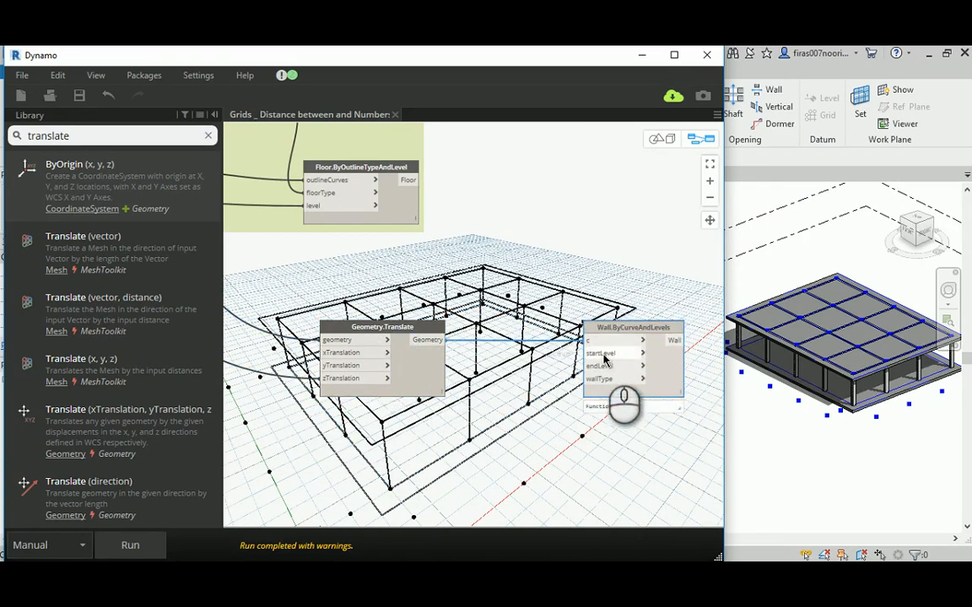
# Connect the Level 1 Levels node to the startLevel input of Wall.ByCurveAndLevels
pyautogui.scroll(-5, 524, 367)
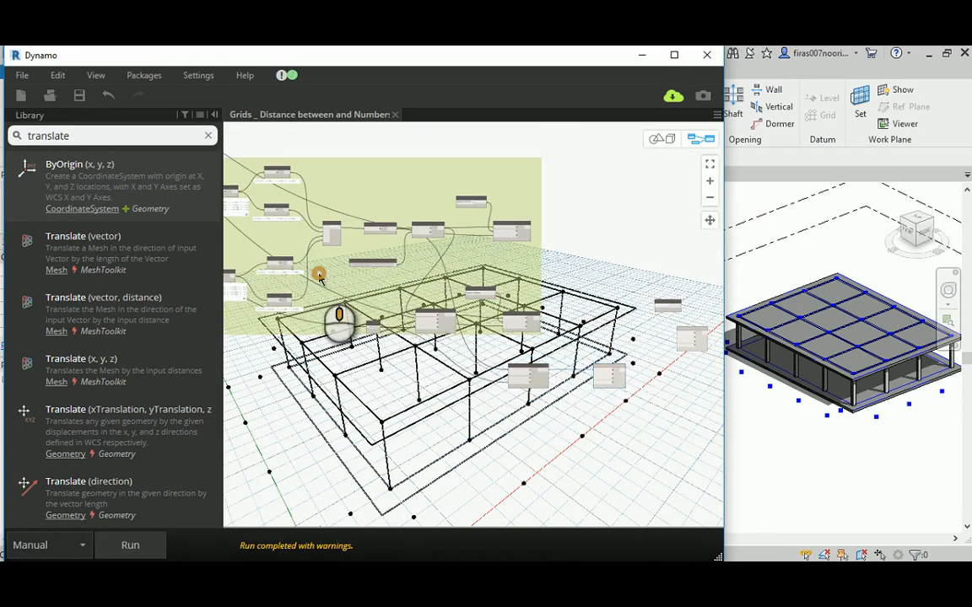
pyautogui.moveTo(319, 274); pyautogui.dragTo(653, 348, button='middle')
pyautogui.moveTo(315, 215); pyautogui.dragTo(602, 438, button='middle')
pyautogui.moveTo(329, 287); pyautogui.dragTo(409, 363, button='middle')
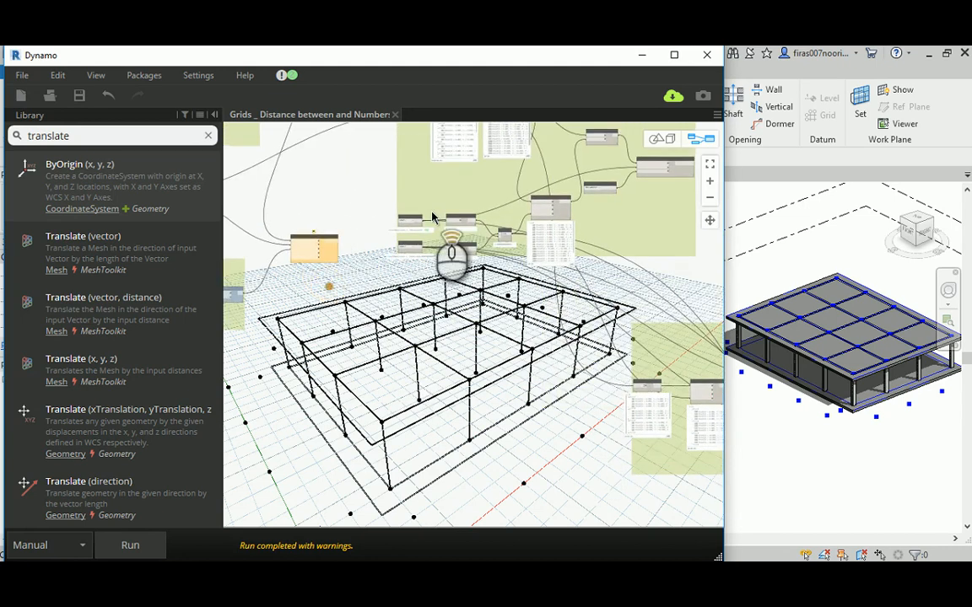
pyautogui.scroll(6, 432, 218)
pyautogui.scroll(-6, 353, 206)
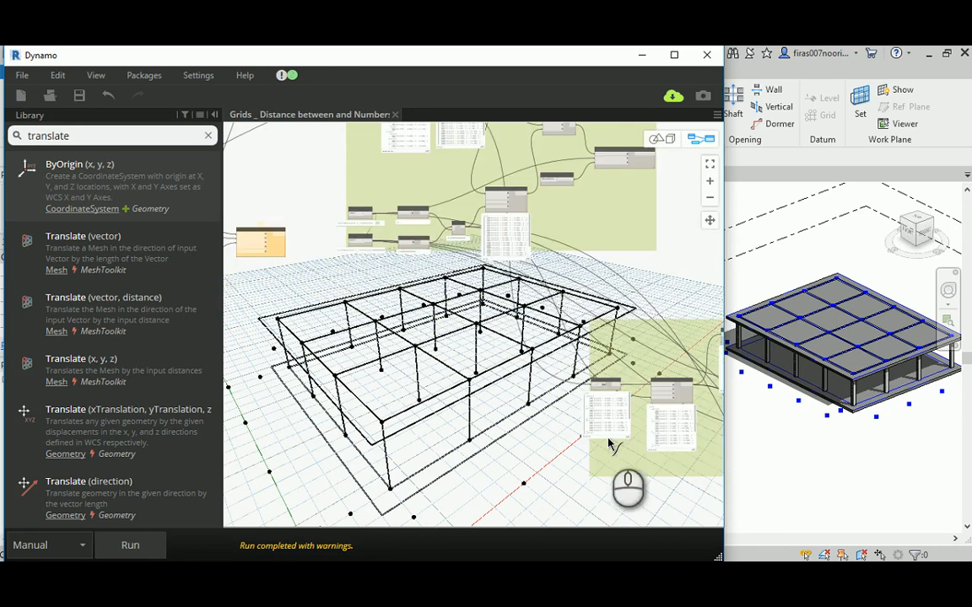
pyautogui.moveTo(609, 444); pyautogui.dragTo(287, 323, button='middle')
pyautogui.moveTo(623, 382); pyautogui.dragTo(403, 213, button='middle')
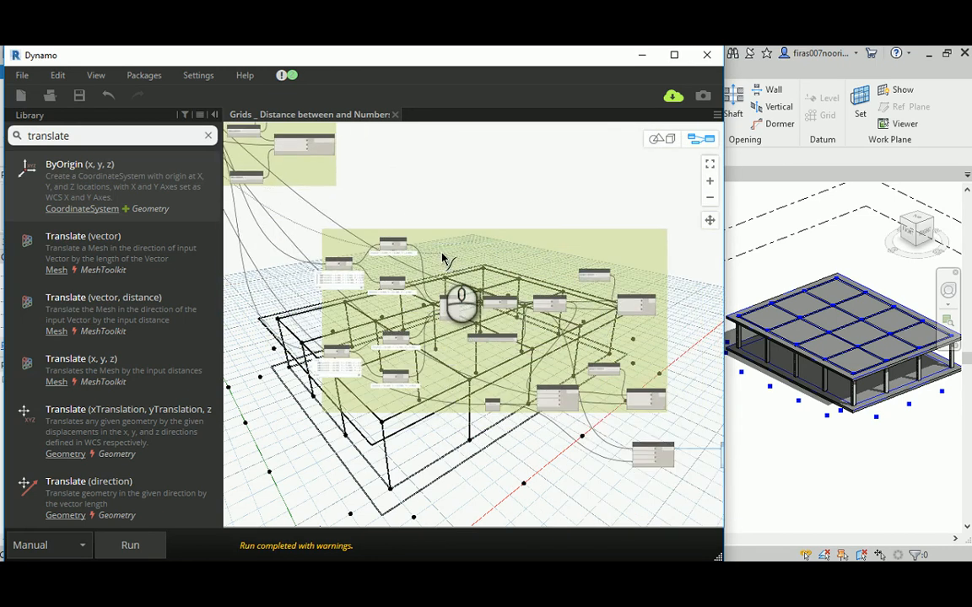
pyautogui.moveTo(504, 399); pyautogui.dragTo(192, 238, button='middle')
pyautogui.scroll(4, 406, 275)
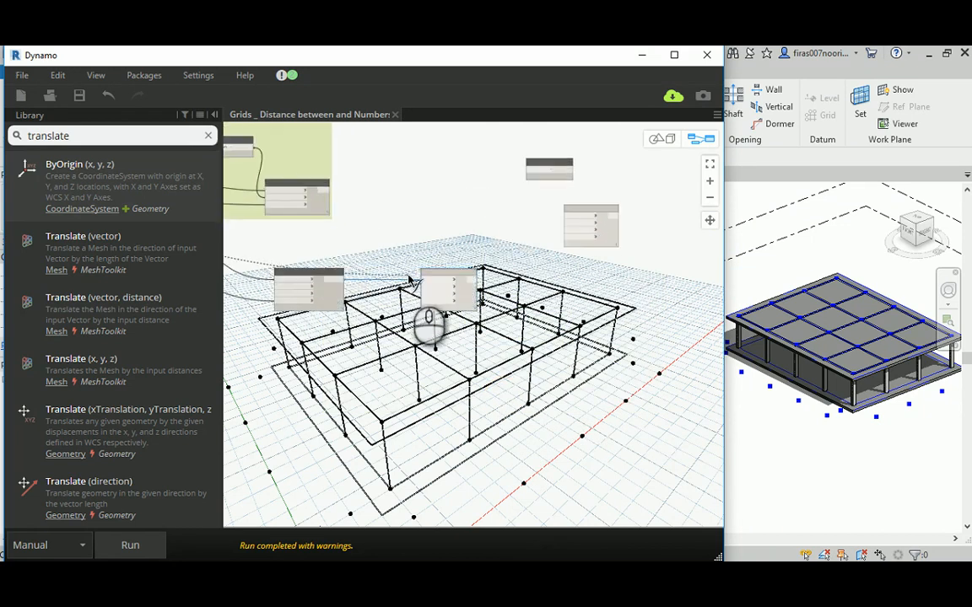
pyautogui.scroll(5, 408, 280)
pyautogui.click(458, 303)
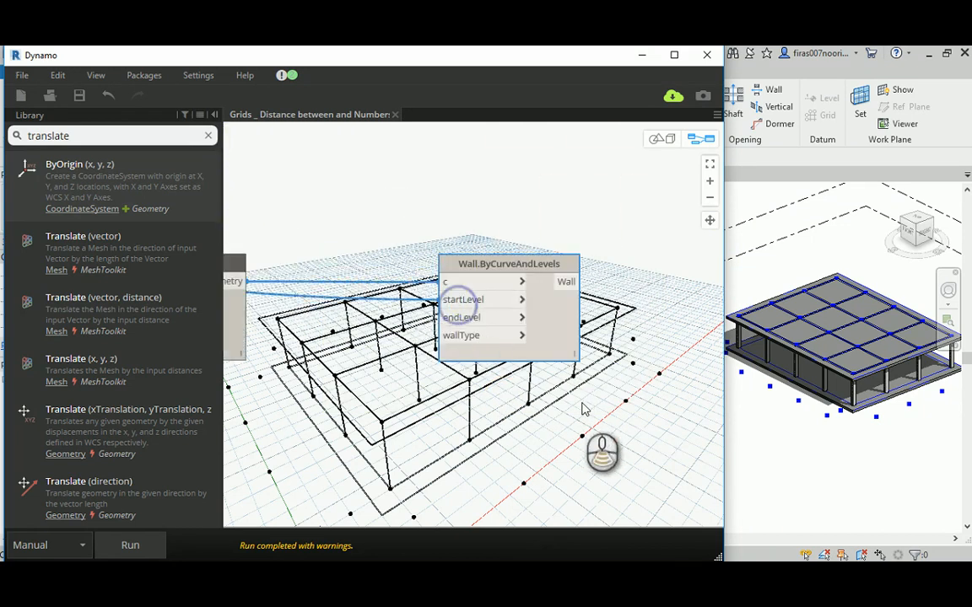
# Connect the Level 2 Levels node to the endLevel input of Wall.ByCurveAndLevels
pyautogui.scroll(-9, 561, 400)
pyautogui.moveTo(354, 355); pyautogui.dragTo(513, 445, button='middle')
pyautogui.moveTo(421, 382); pyautogui.dragTo(484, 420, button='middle')
pyautogui.scroll(8, 486, 426)
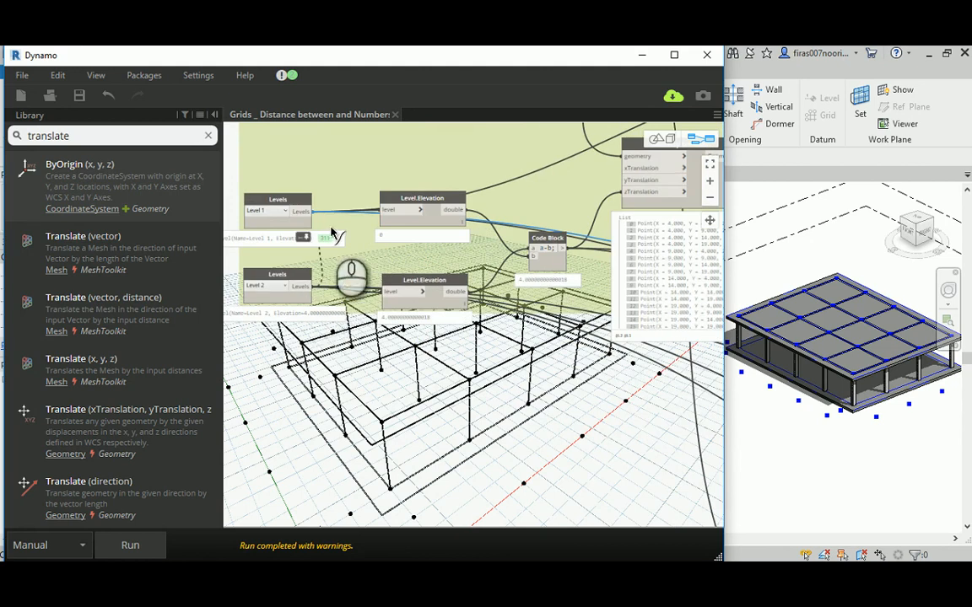
pyautogui.scroll(-8, 448, 394)
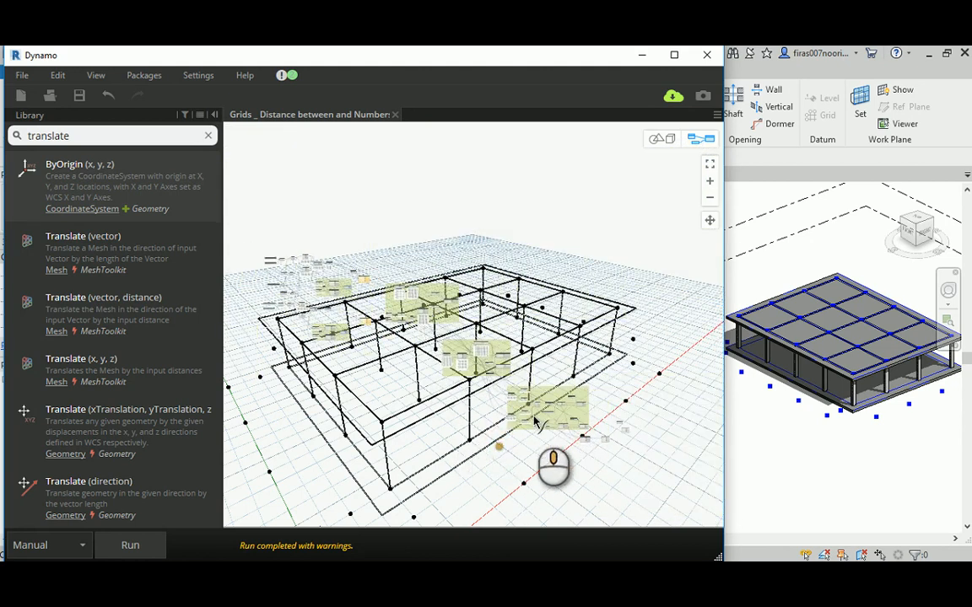
pyautogui.scroll(8, 534, 421)
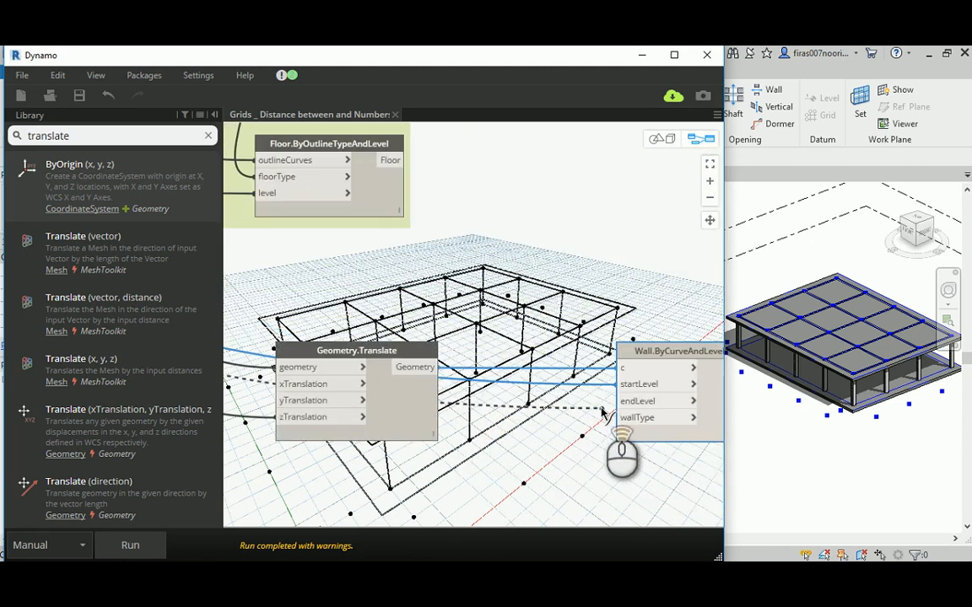
pyautogui.scroll(3, 602, 412)
pyautogui.click(638, 404)
pyautogui.moveTo(562, 432); pyautogui.dragTo(310, 385, button='middle')
pyautogui.scroll(-2, 428, 358)
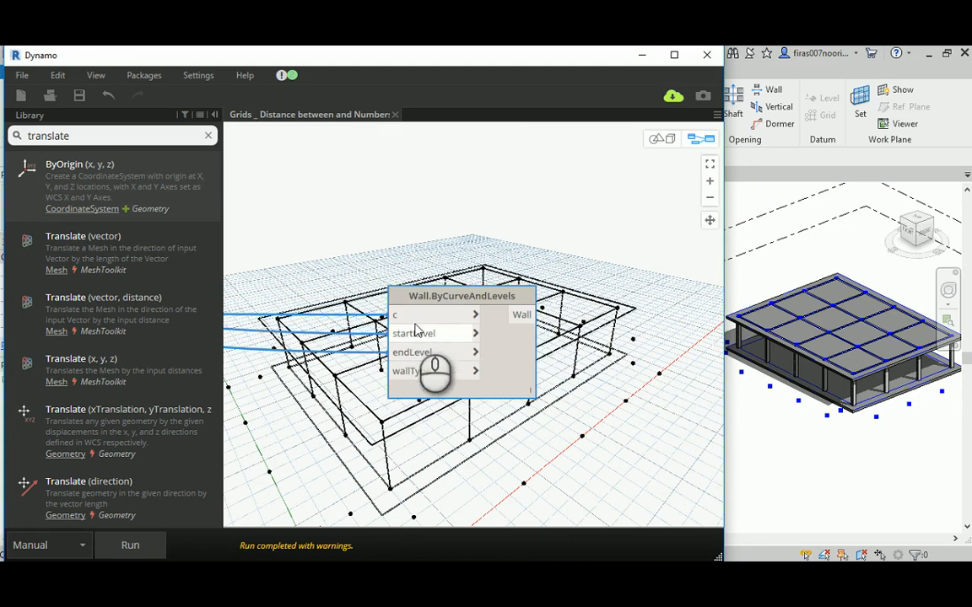
pyautogui.scroll(-5, 414, 329)
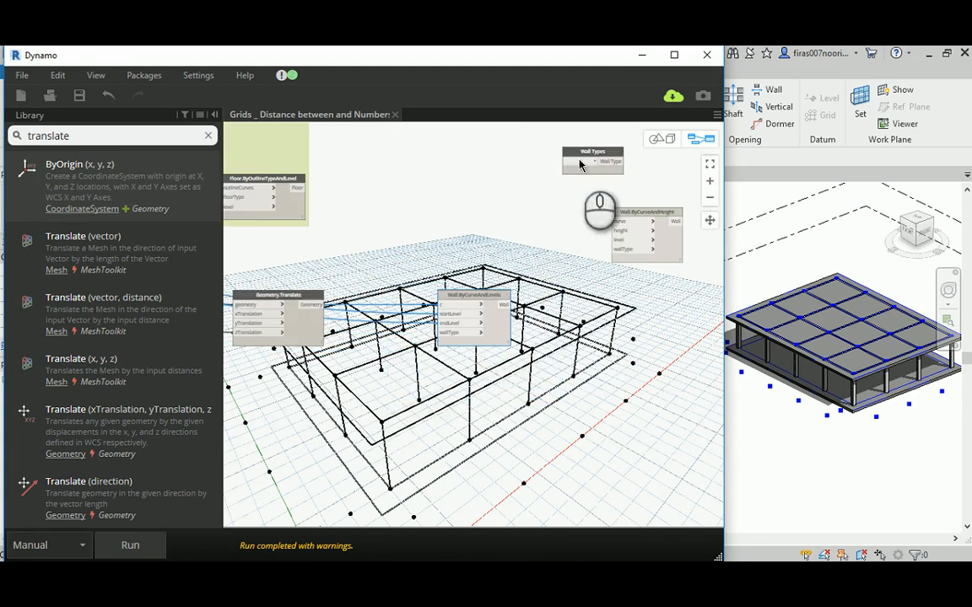
# Move the Wall Types node below Wall.ByCurveAndLevels and set its type to Generic - 140mm Masonry
pyautogui.moveTo(588, 153); pyautogui.dragTo(379, 384)
pyautogui.click(380, 384)
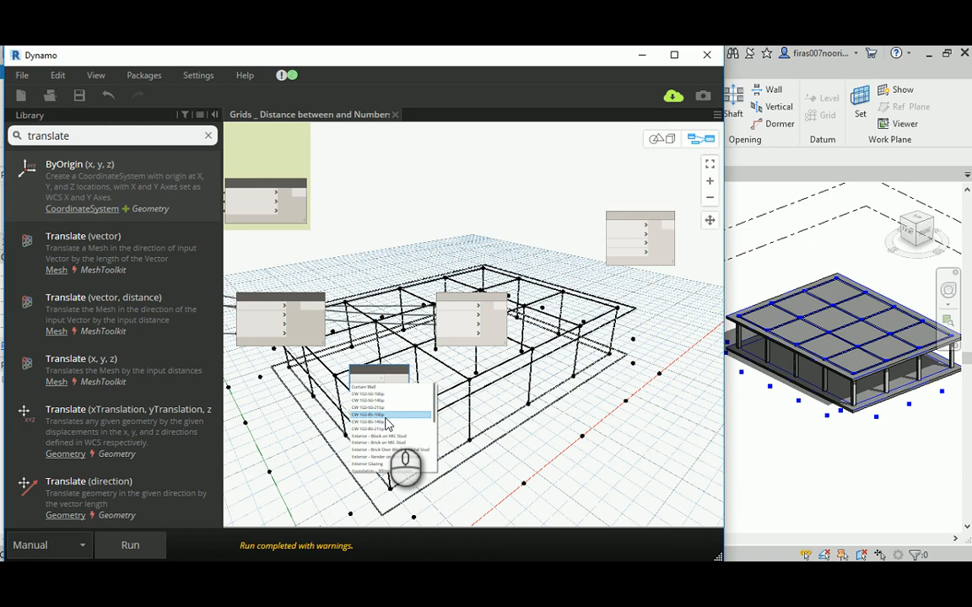
pyautogui.click(327, 443)
pyautogui.scroll(3, 333, 426)
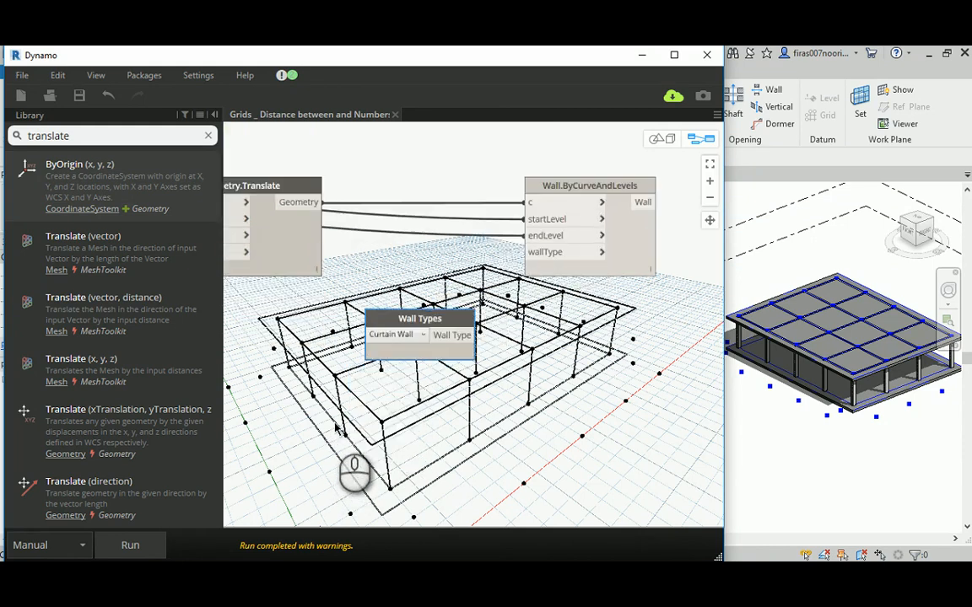
pyautogui.click(426, 336)
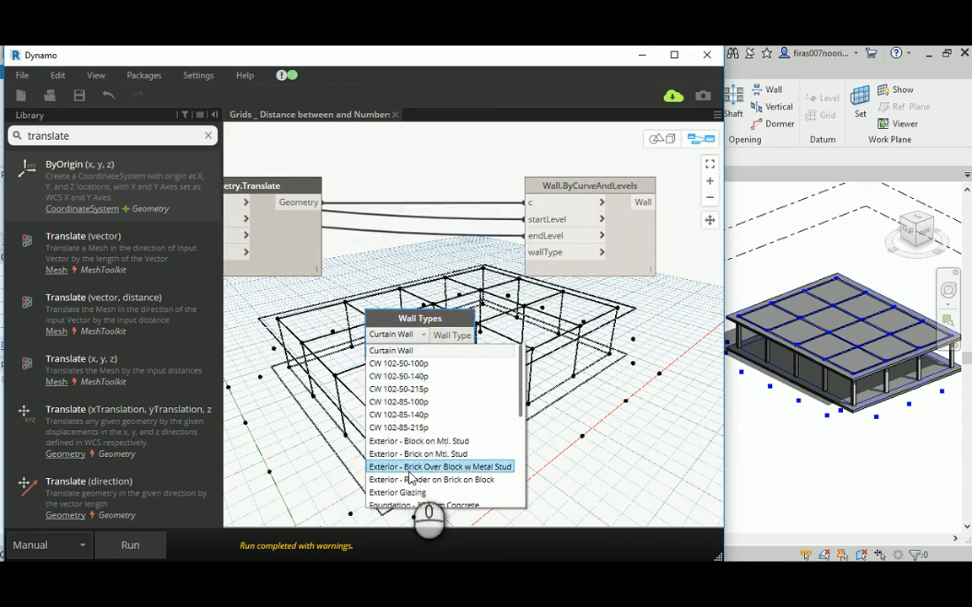
pyautogui.scroll(-3, 410, 479)
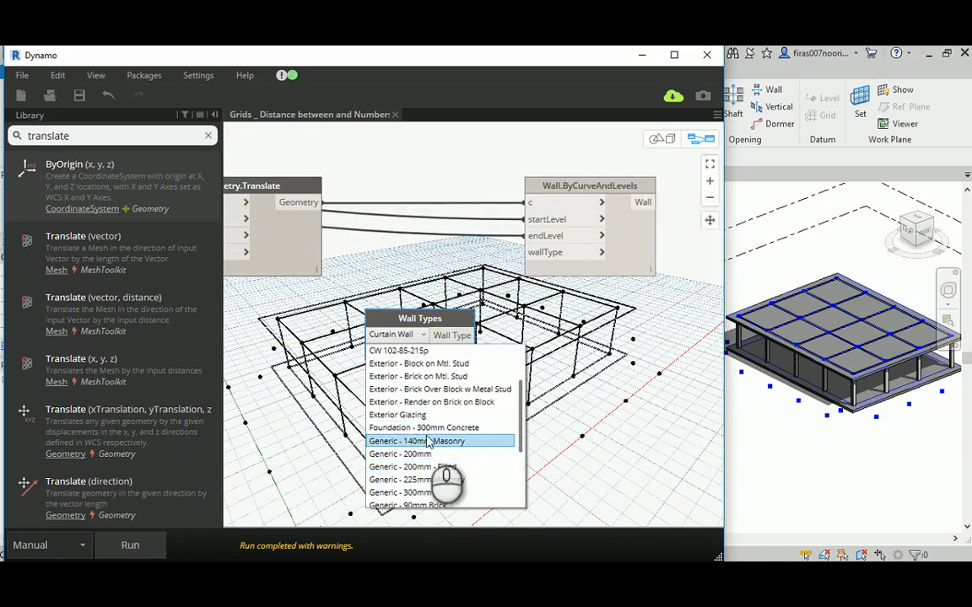
pyautogui.click(454, 442)
# Shift the Wall Types node clear of the wall node and connect its output to the wallType input of Wall.ByCurveAndLevels
pyautogui.moveTo(609, 363); pyautogui.dragTo(577, 382, button='middle')
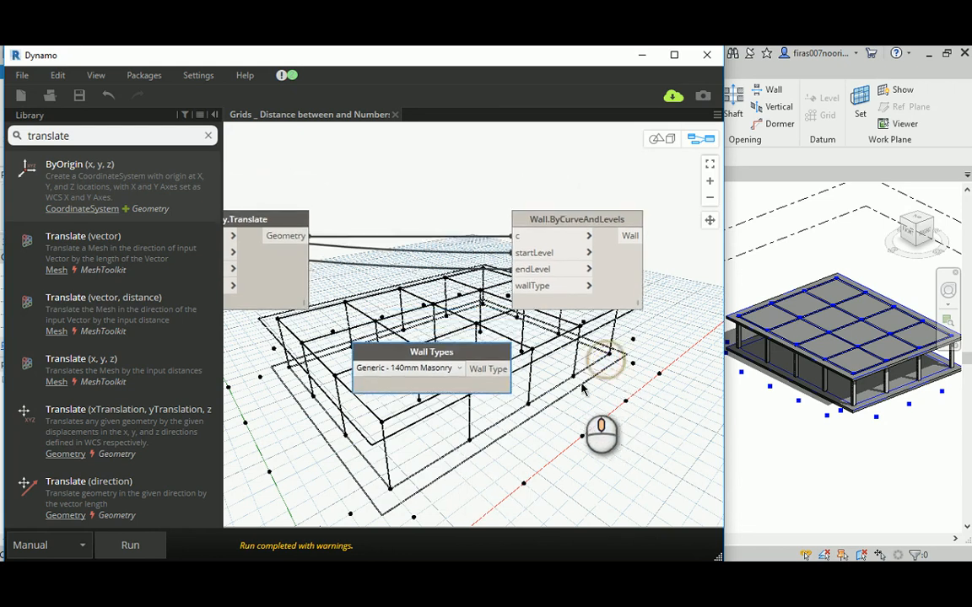
pyautogui.moveTo(451, 361); pyautogui.dragTo(357, 407)
pyautogui.click(345, 392)
pyautogui.click(530, 287)
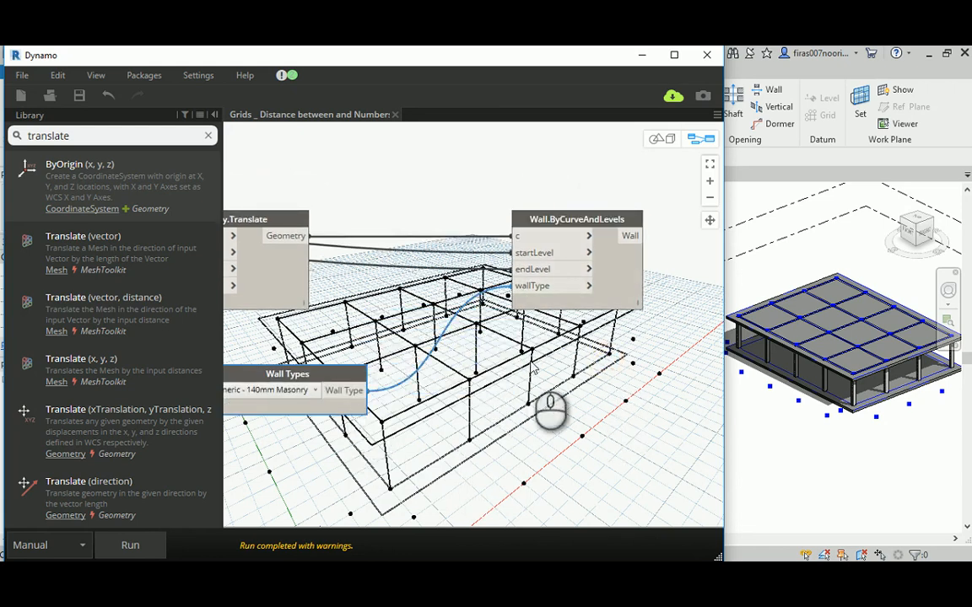
# Run the graph and read the warning on the Wall.ByCurveAndLevels node
pyautogui.moveTo(532, 367); pyautogui.dragTo(542, 384, button='middle')
pyautogui.click(147, 546)
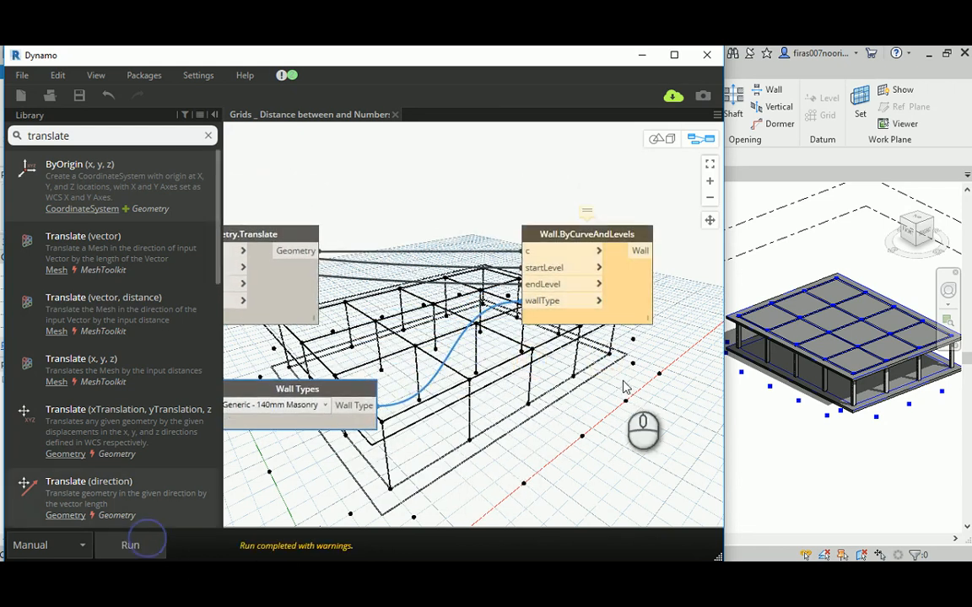
pyautogui.moveTo(588, 213)
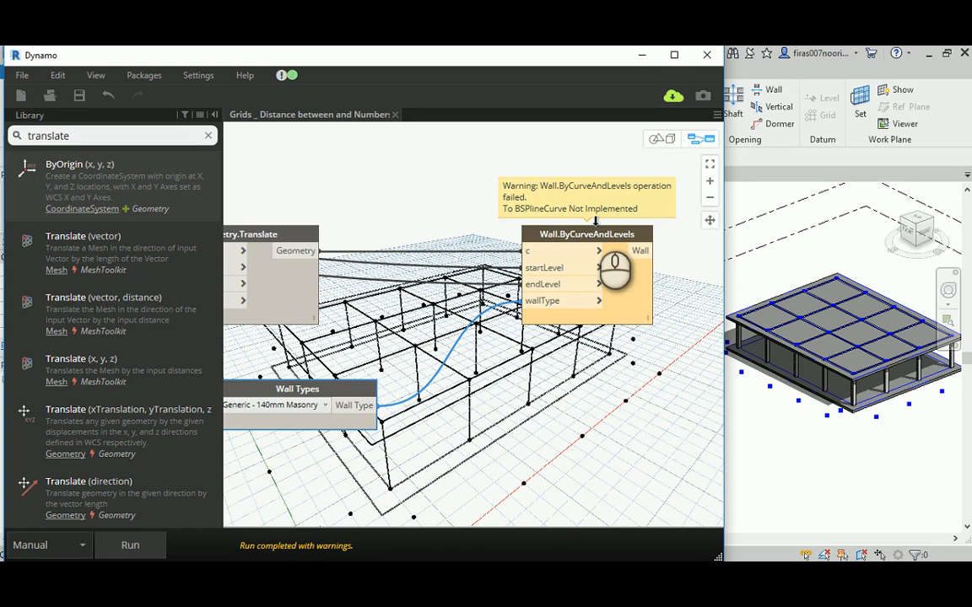
# Reposition the Geometry.Translate node, then move it together with Wall.ByCurveAndLevels and Wall Types further below the floor group
pyautogui.moveTo(348, 196); pyautogui.dragTo(501, 211, button='middle')
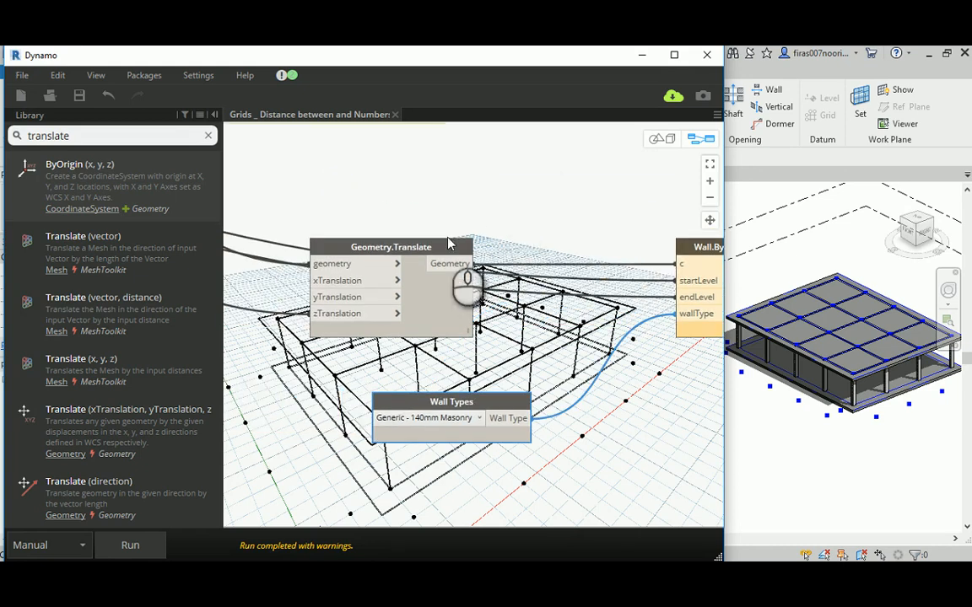
pyautogui.moveTo(422, 246); pyautogui.dragTo(470, 155)
pyautogui.moveTo(549, 222); pyautogui.dragTo(506, 276, button='middle')
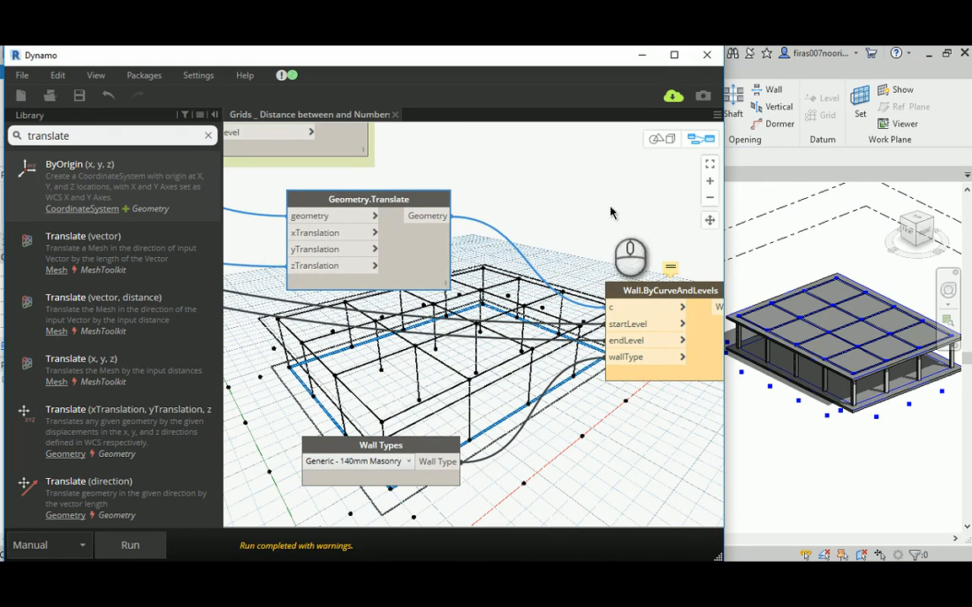
pyautogui.scroll(-2, 612, 213)
pyautogui.moveTo(292, 488); pyautogui.dragTo(708, 196)
pyautogui.moveTo(568, 217); pyautogui.dragTo(538, 229, button='middle')
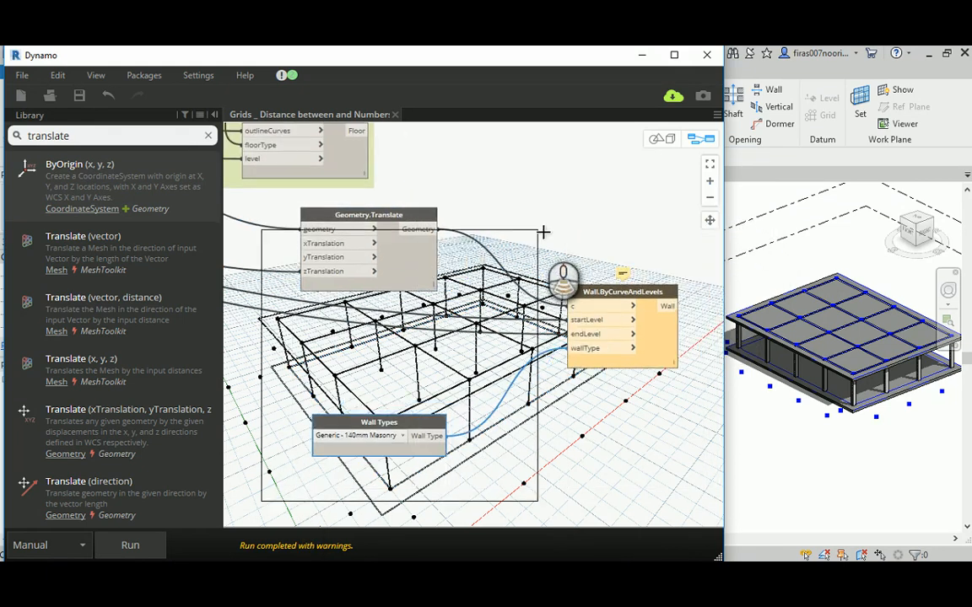
pyautogui.scroll(-1, 543, 232)
pyautogui.click(669, 200)
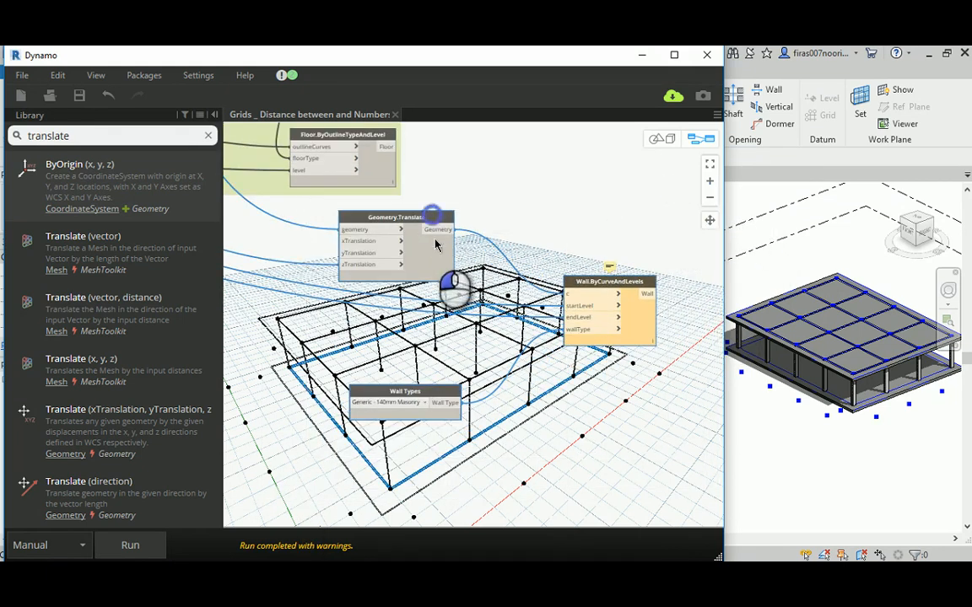
pyautogui.moveTo(436, 244); pyautogui.dragTo(445, 318)
pyautogui.click(579, 239)
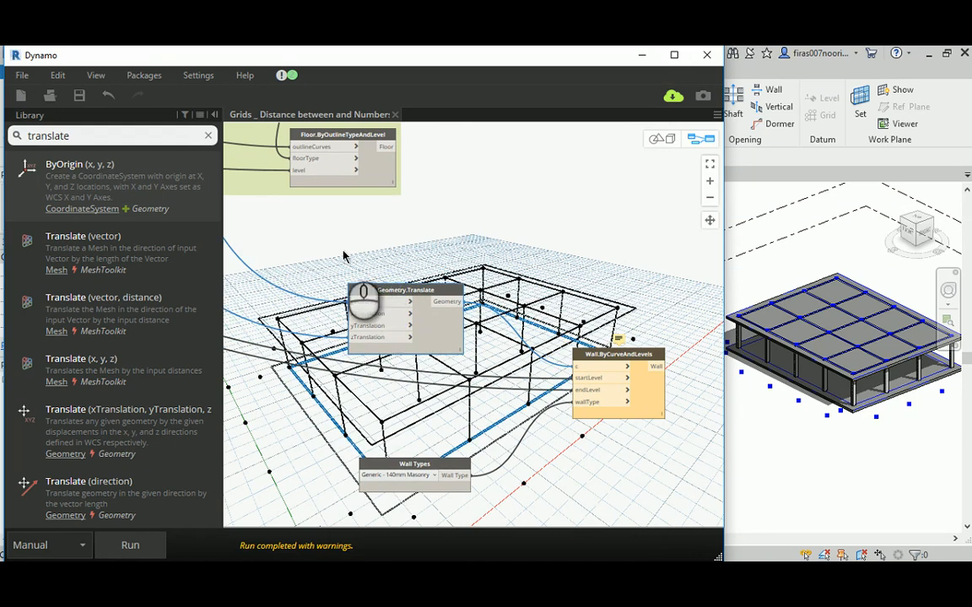
# Trace the Geometry.Translate input back to Polygon.ByPoints to examine what curve feeds the wall node
pyautogui.moveTo(341, 247); pyautogui.dragTo(463, 279, button='middle')
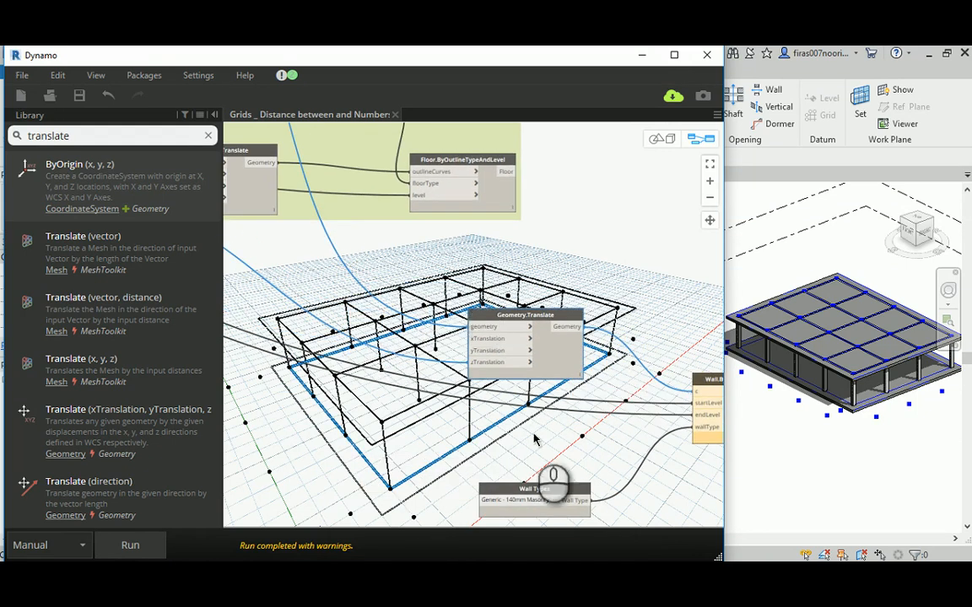
pyautogui.moveTo(345, 282); pyautogui.dragTo(512, 454, button='middle')
pyautogui.moveTo(377, 210); pyautogui.dragTo(536, 393, button='middle')
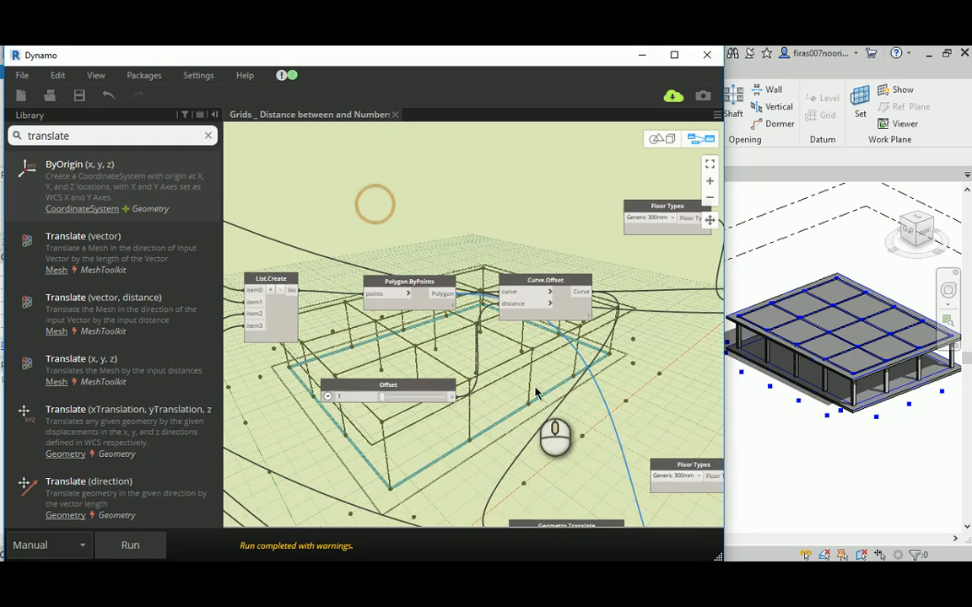
pyautogui.scroll(2, 442, 310)
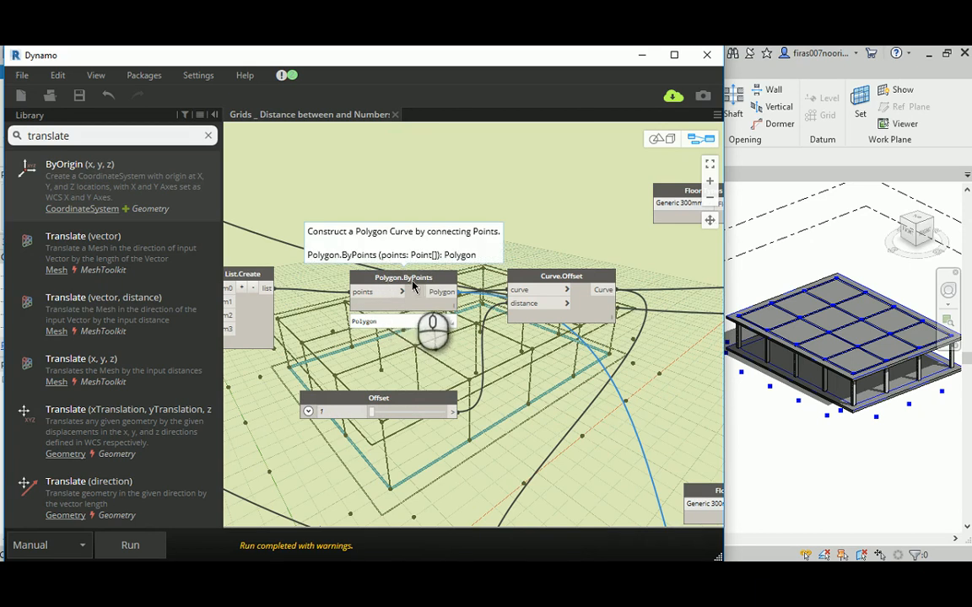
pyautogui.moveTo(645, 475); pyautogui.dragTo(442, 266, button='middle')
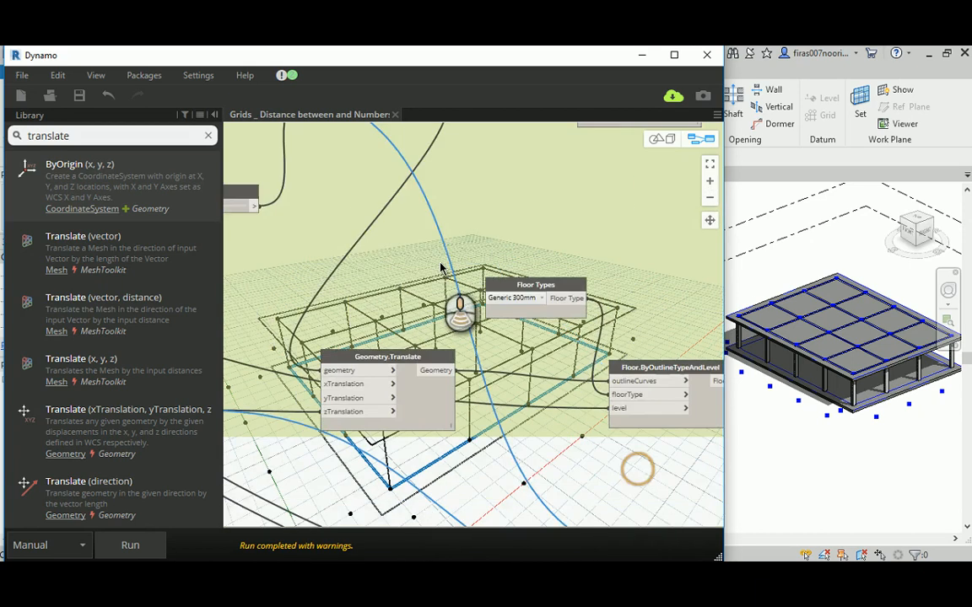
pyautogui.scroll(-5, 442, 266)
pyautogui.moveTo(544, 446); pyautogui.dragTo(467, 342, button='middle')
pyautogui.scroll(8, 582, 374)
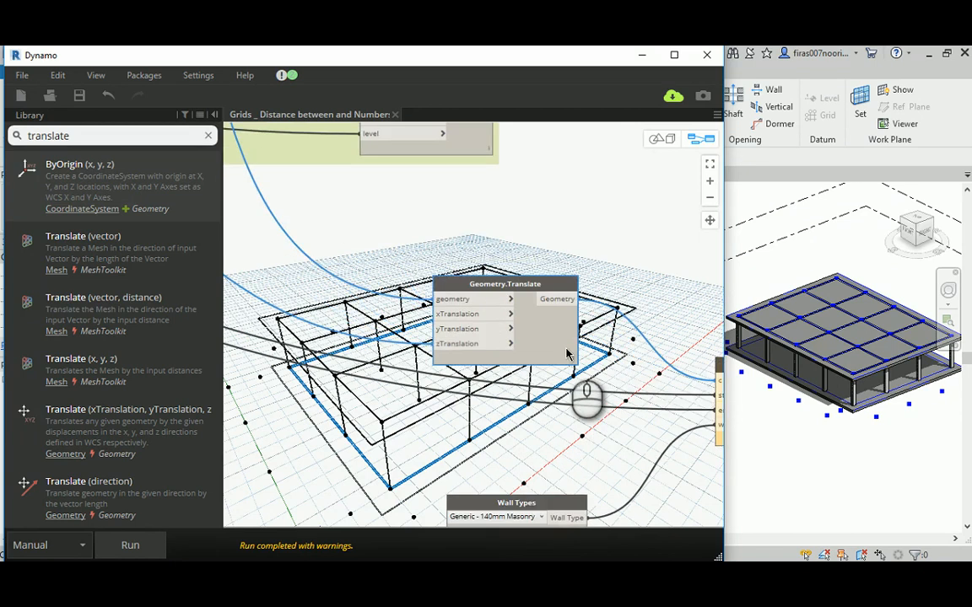
pyautogui.moveTo(632, 333); pyautogui.dragTo(491, 275, button='middle')
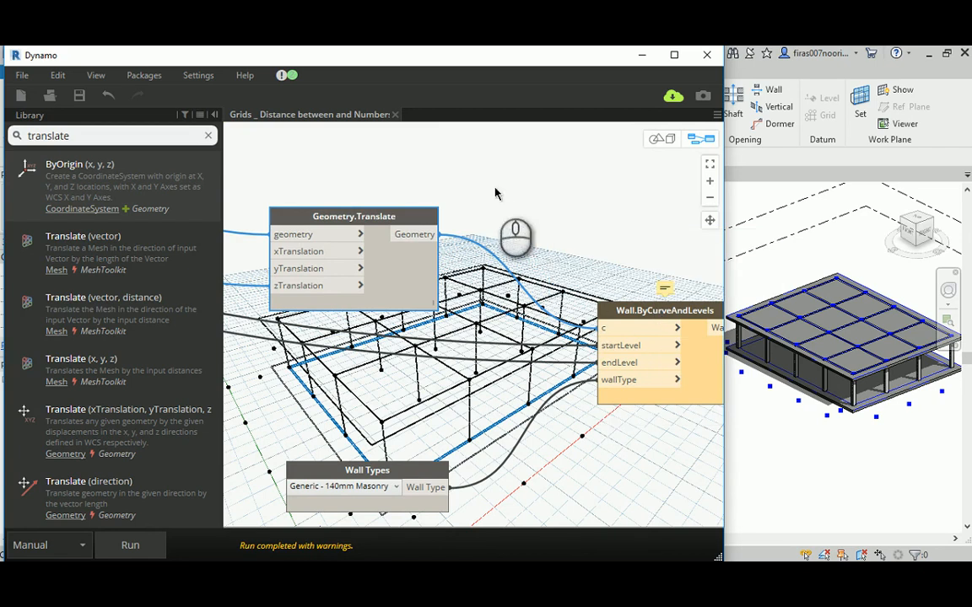
# Search the node library for "explode"
pyautogui.doubleClick(56, 136)
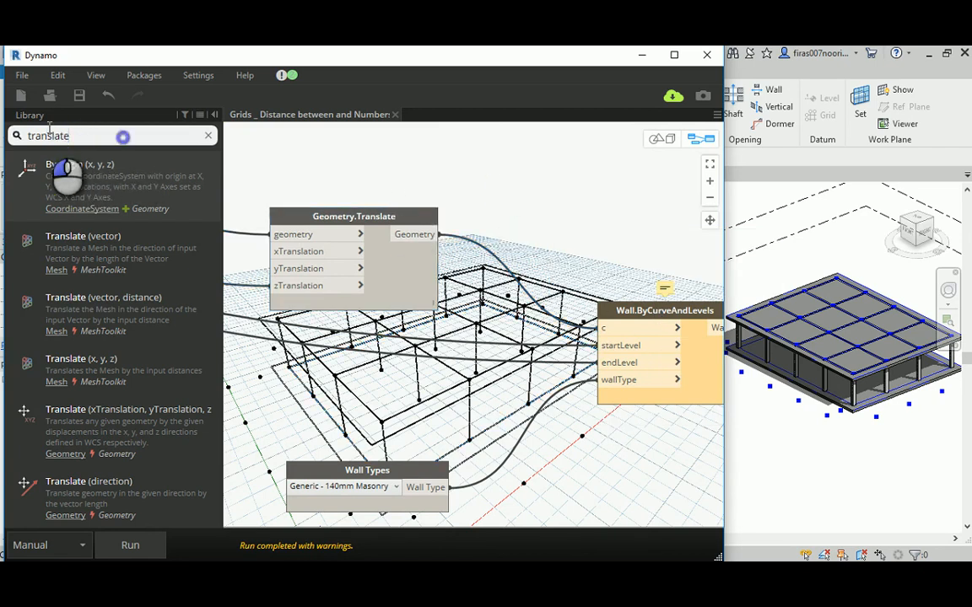
pyautogui.moveTo(140, 189)
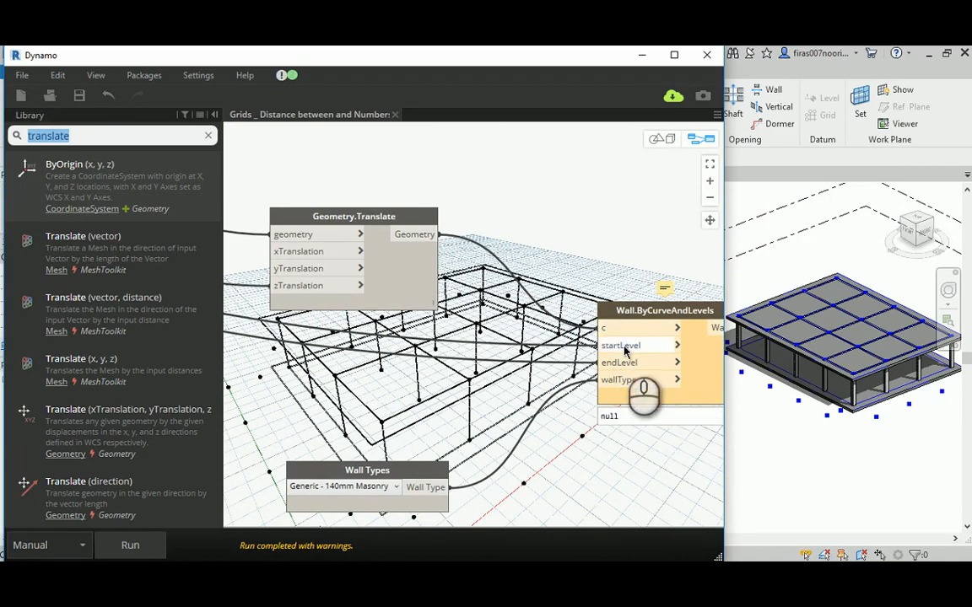
pyautogui.moveTo(639, 331)
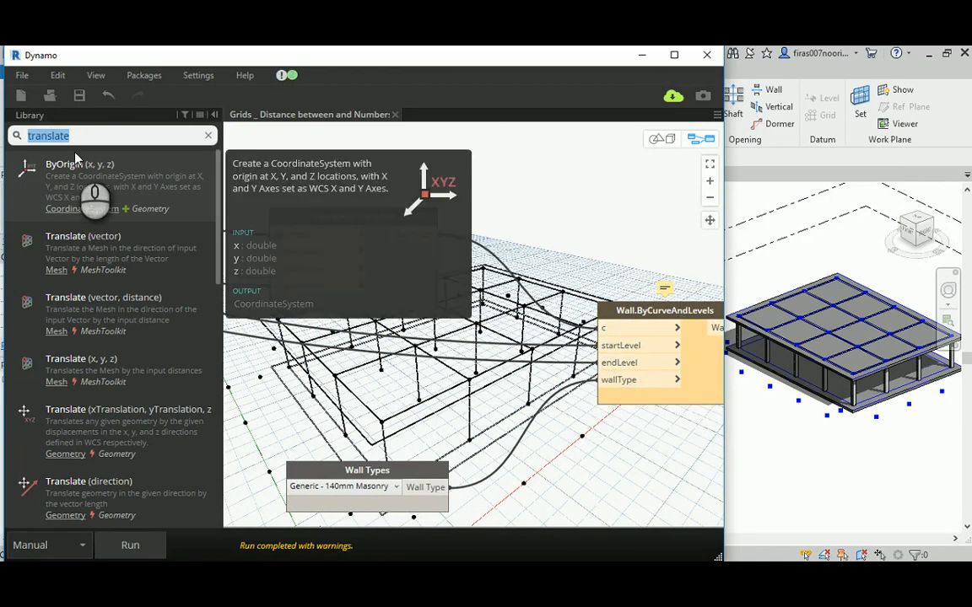
pyautogui.write('explose')
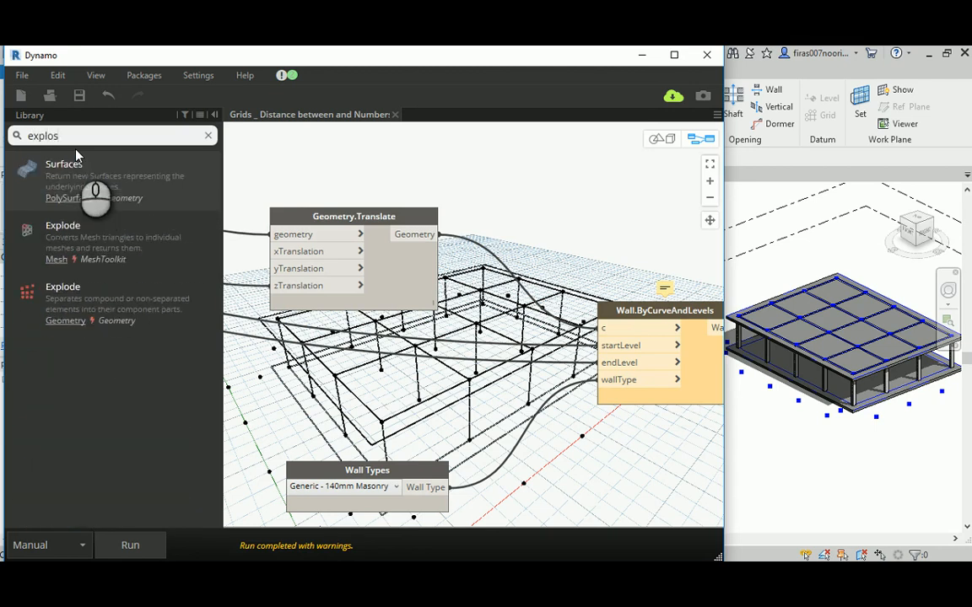
pyautogui.press('BackSpace')
pyautogui.press('BackSpace')
pyautogui.write('de')
# Add the Mesh.Explode node and move it to the empty area above Wall.ByCurveAndLevels
pyautogui.moveTo(88, 228)
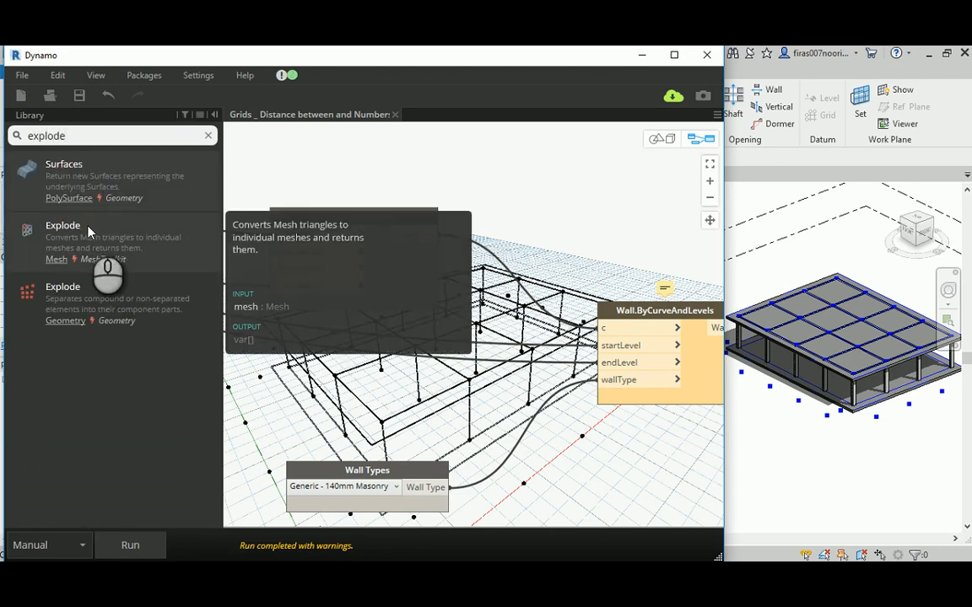
pyautogui.click(87, 237)
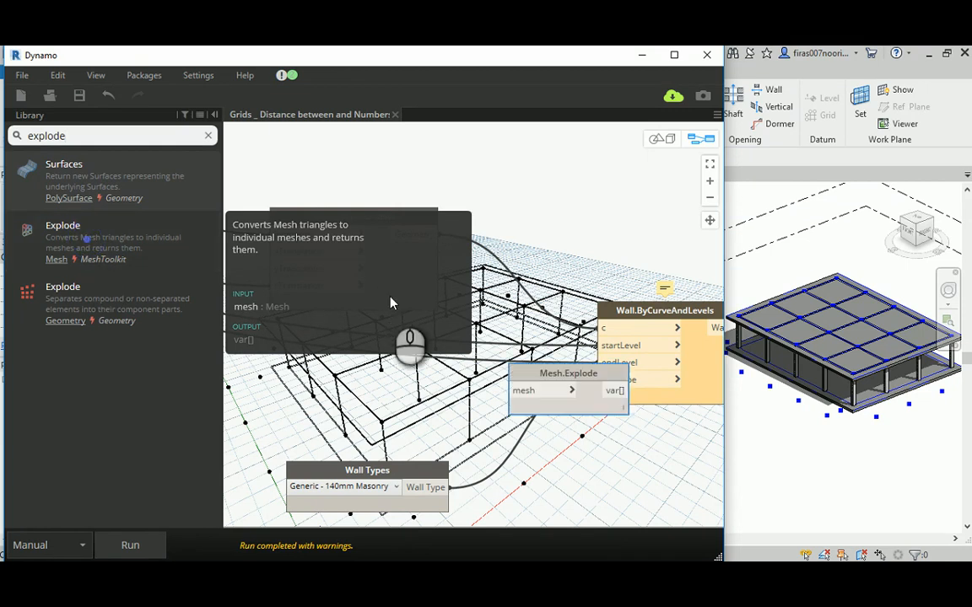
pyautogui.moveTo(545, 372); pyautogui.dragTo(533, 176)
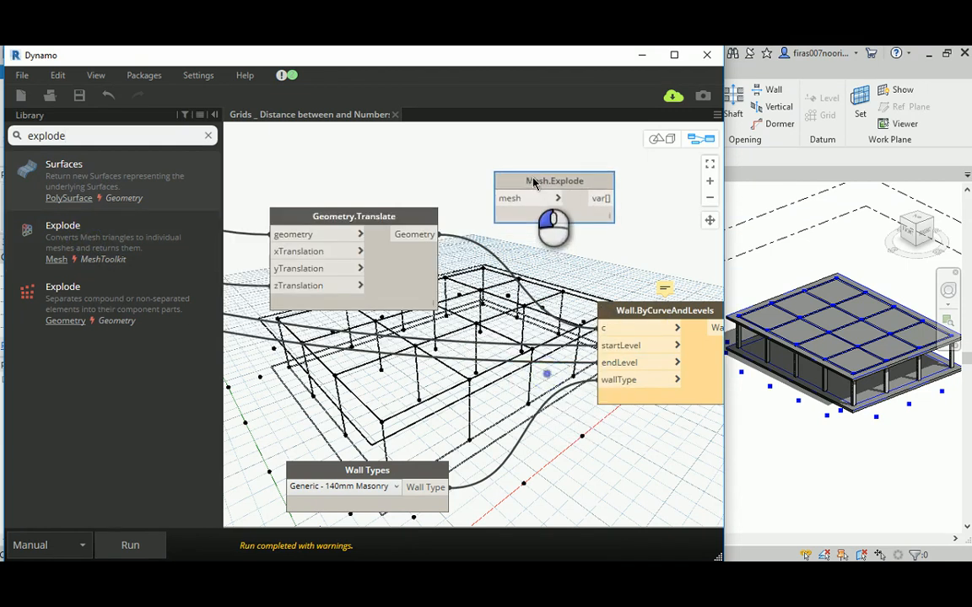
# Add the Geometry.Explode node and place it just below Mesh.Explode, between Geometry.Translate and Wall.ByCurveAndLevels
pyautogui.click(107, 303)
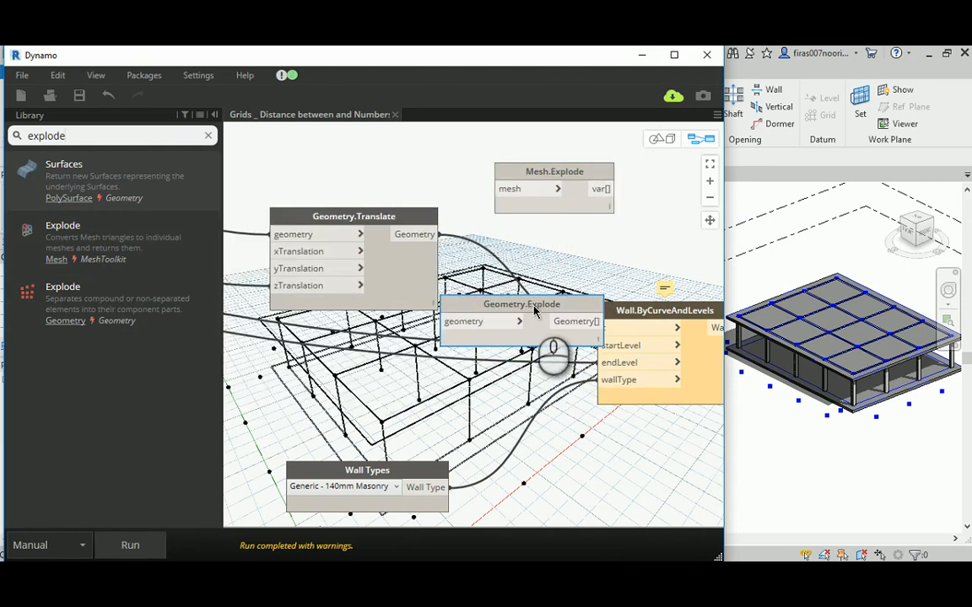
pyautogui.moveTo(473, 305); pyautogui.dragTo(508, 234)
pyautogui.moveTo(466, 215); pyautogui.dragTo(383, 309, button='middle')
pyautogui.moveTo(467, 257); pyautogui.dragTo(490, 184)
pyautogui.moveTo(456, 323); pyautogui.dragTo(470, 251)
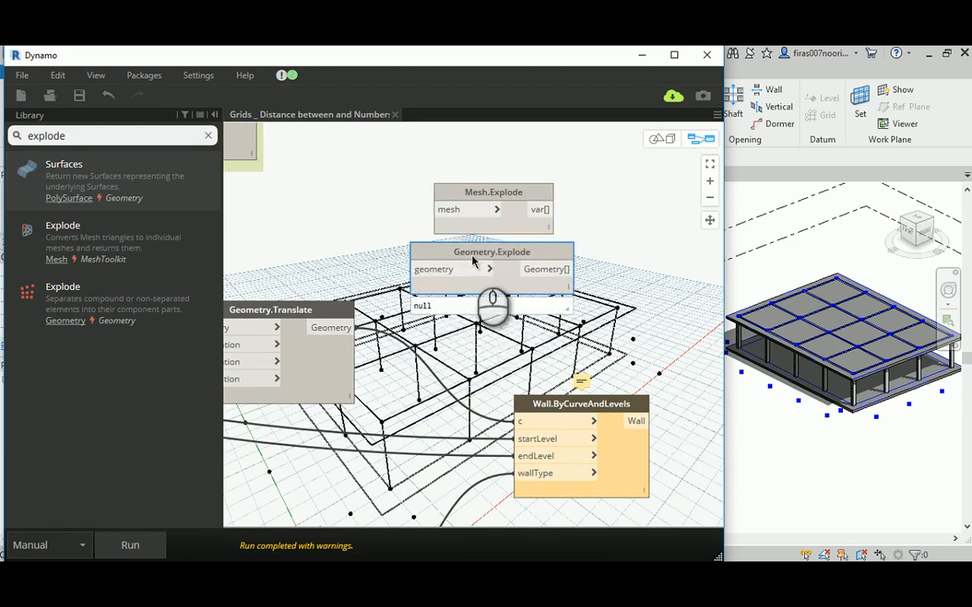
pyautogui.moveTo(154, 312)
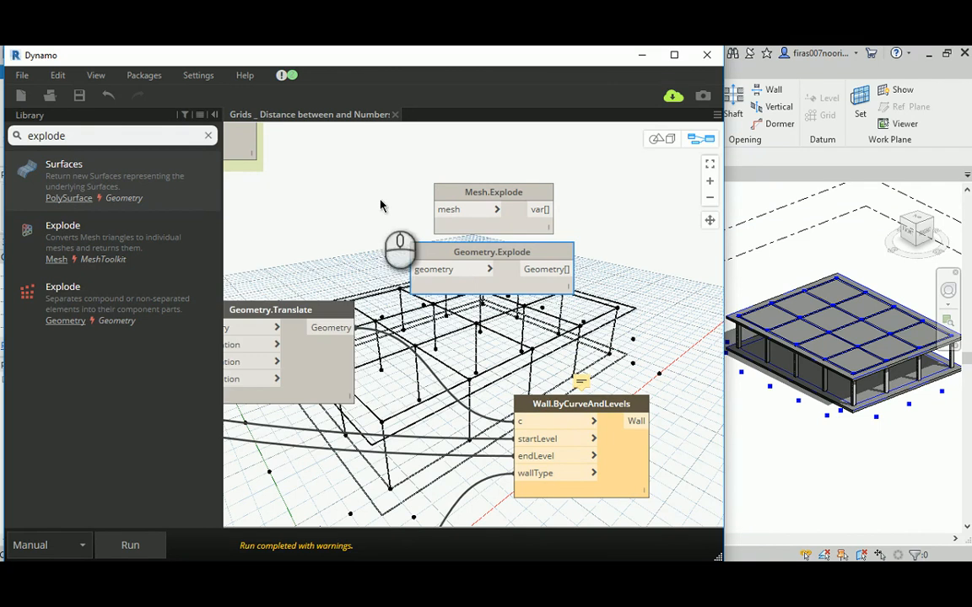
# Route the Geometry.Translate output through Geometry.Explode into the c input of Wall.ByCurveAndLevels and run the graph
pyautogui.click(332, 327)
pyautogui.click(426, 271)
pyautogui.click(547, 269)
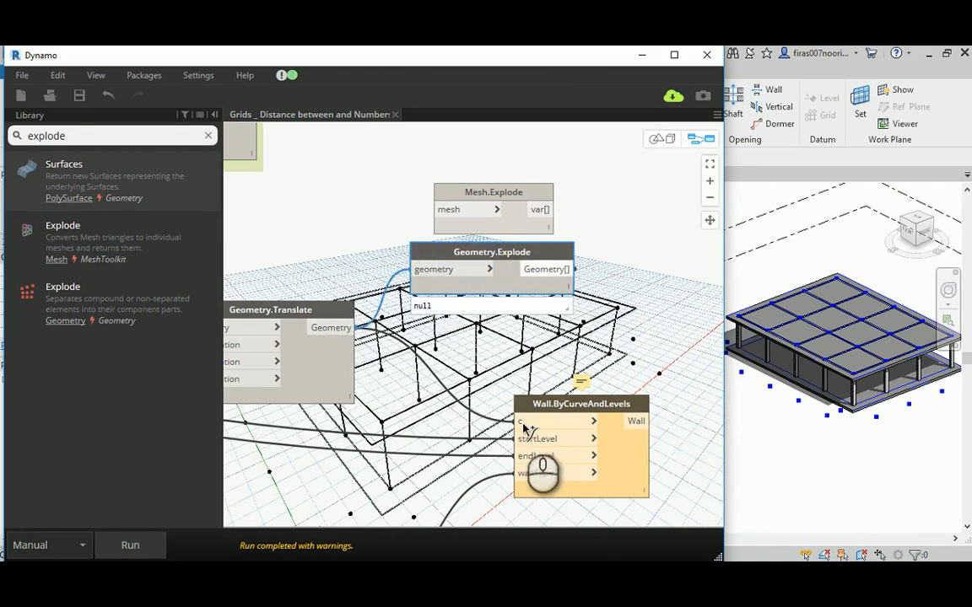
pyautogui.click(519, 421)
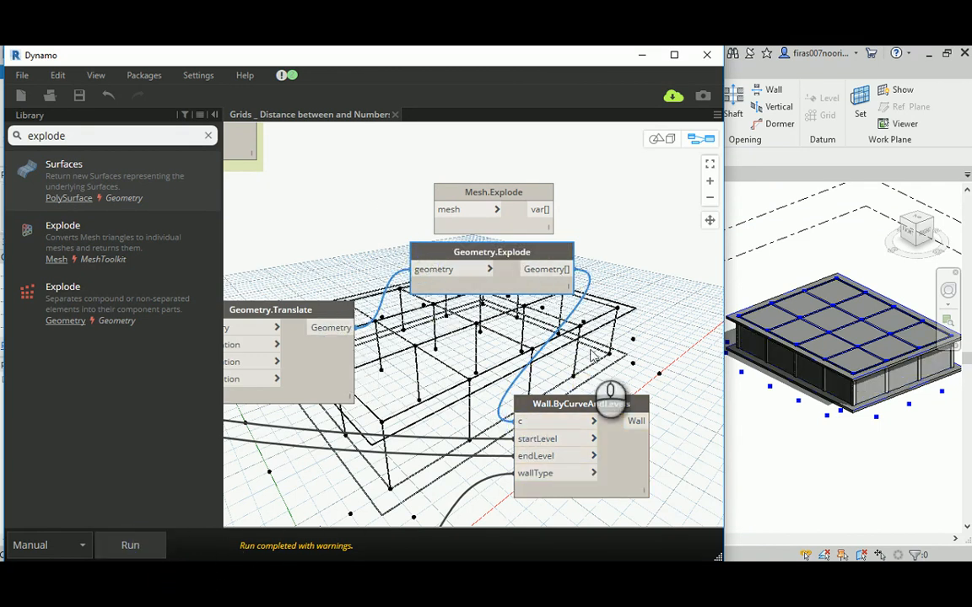
# Delete the unused Mesh.Explode node from the graph
pyautogui.click(817, 418)
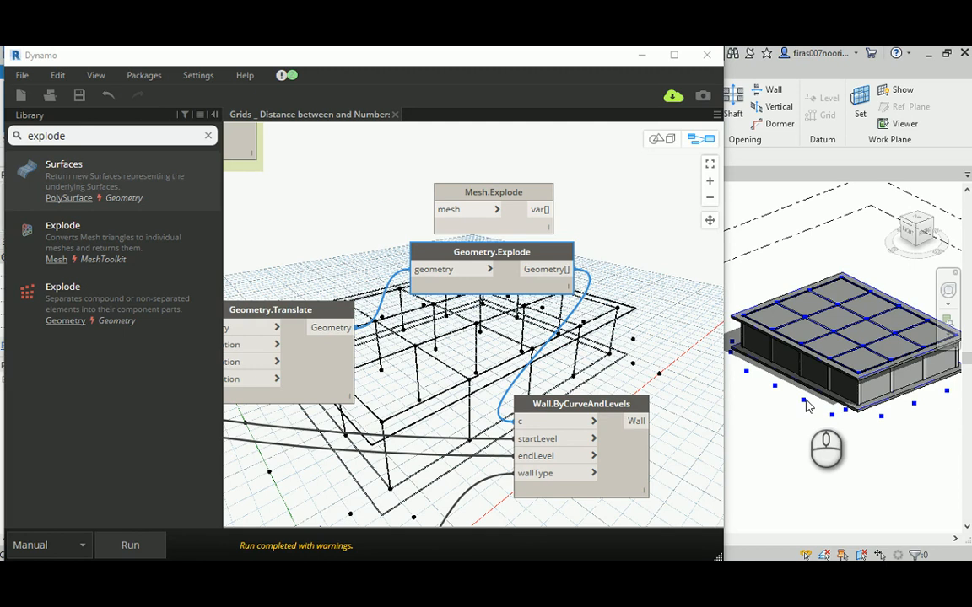
pyautogui.rightClick(481, 194)
pyautogui.click(516, 201)
# Switch to Revit and inspect the generated perimeter walls between the columns up close in the 3D view
pyautogui.click(785, 346)
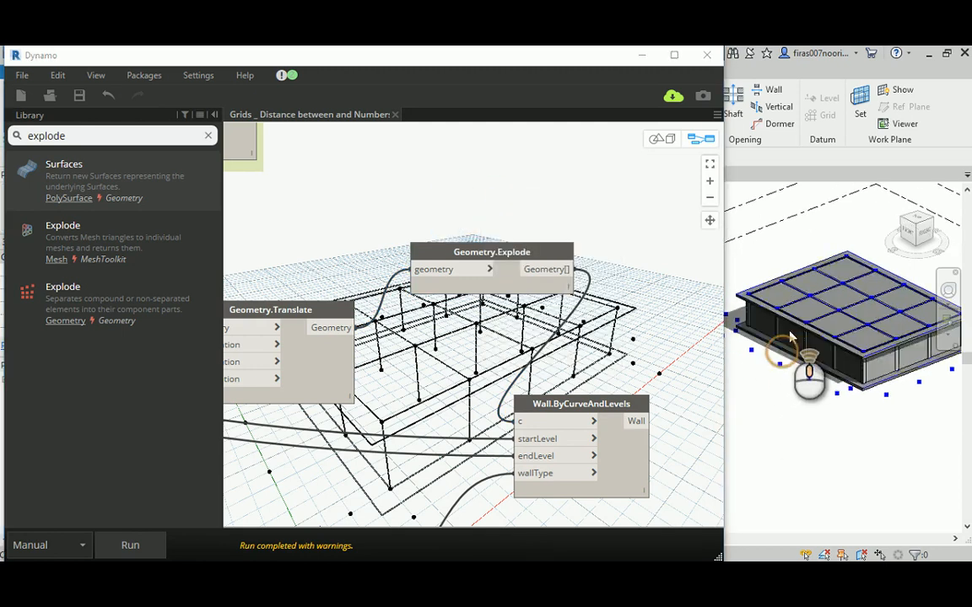
pyautogui.scroll(5, 791, 337)
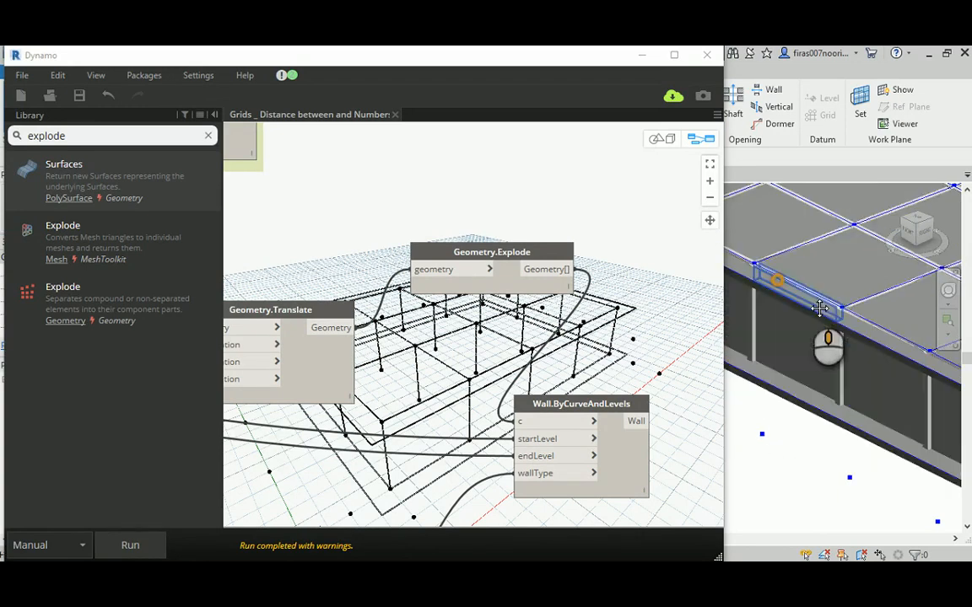
pyautogui.moveTo(819, 308); pyautogui.dragTo(820, 342, button='middle')
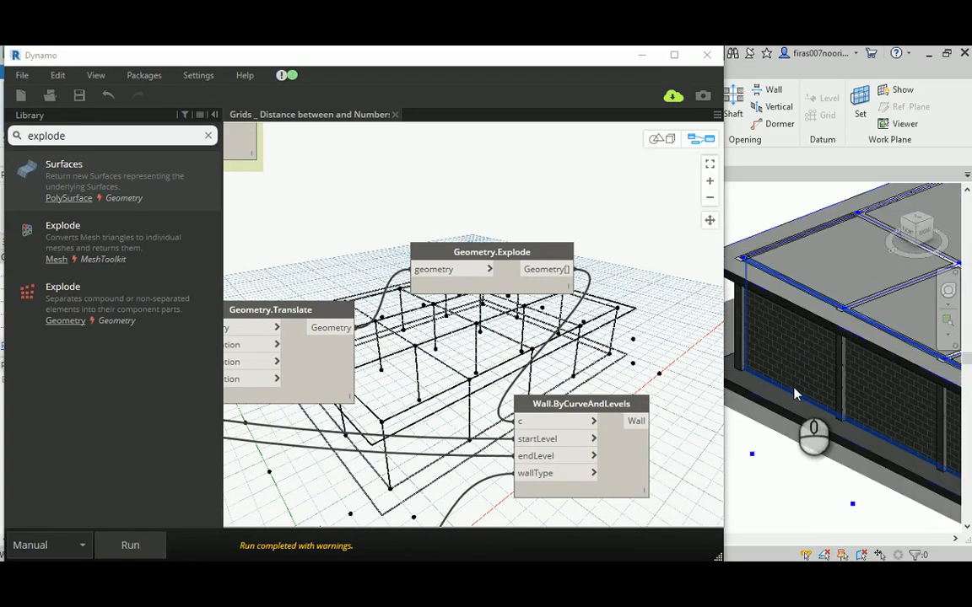
# Pin the output previews of Geometry.Explode and Geometry.Translate, and raise Geometry.Translate above the building wireframe
pyautogui.click(328, 313)
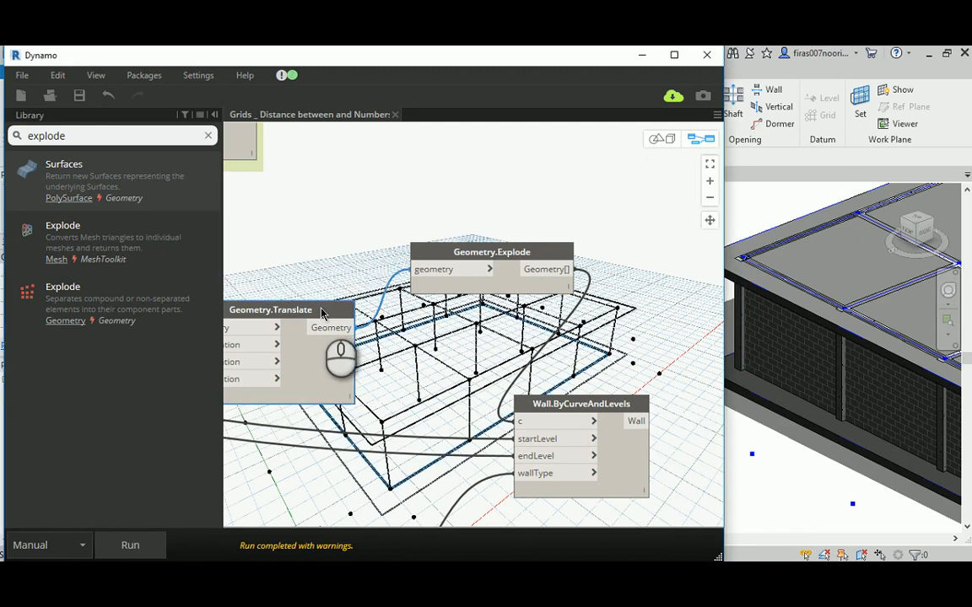
pyautogui.click(491, 212)
pyautogui.click(479, 253)
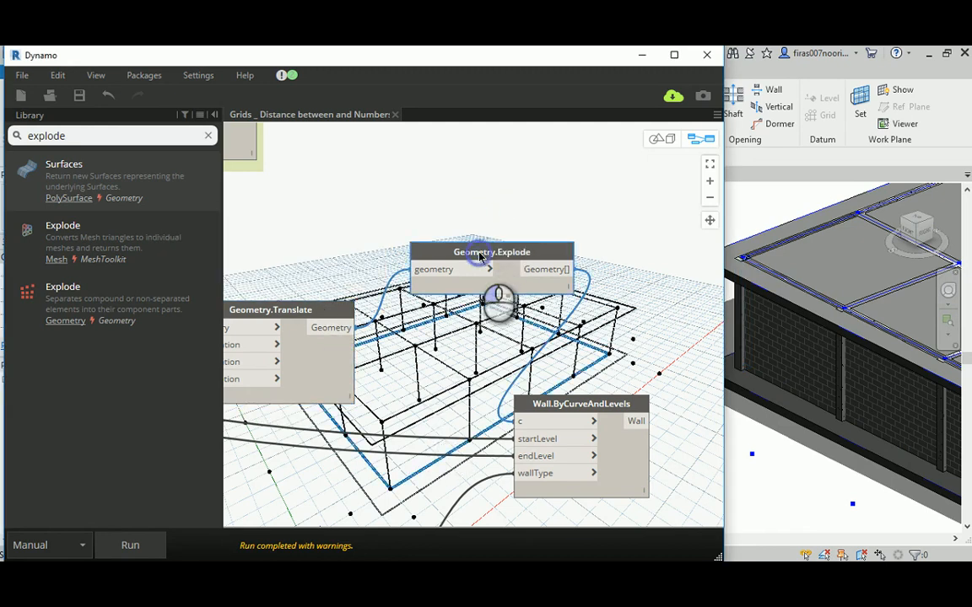
pyautogui.moveTo(554, 272)
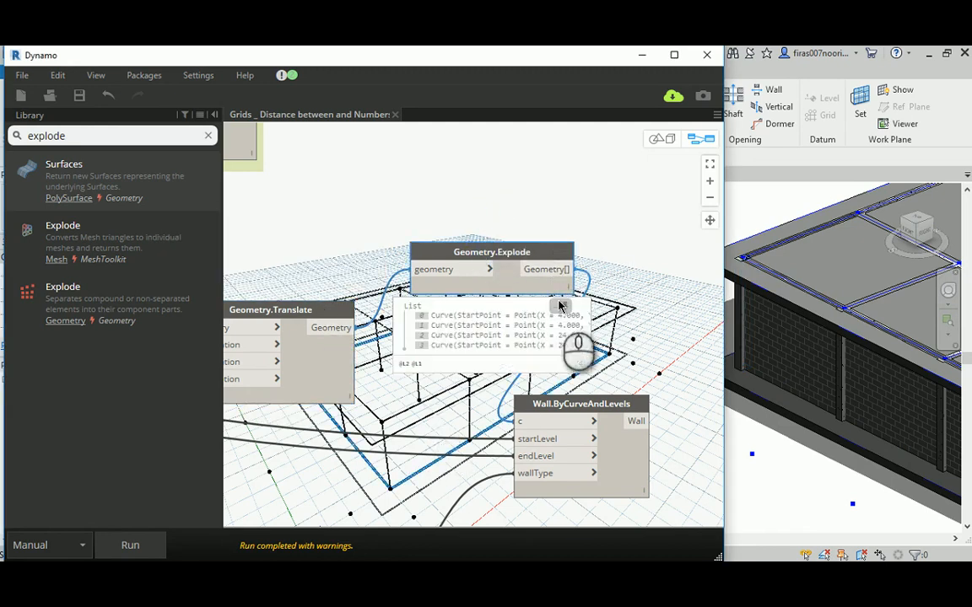
pyautogui.moveTo(529, 202); pyautogui.dragTo(413, 291, button='middle')
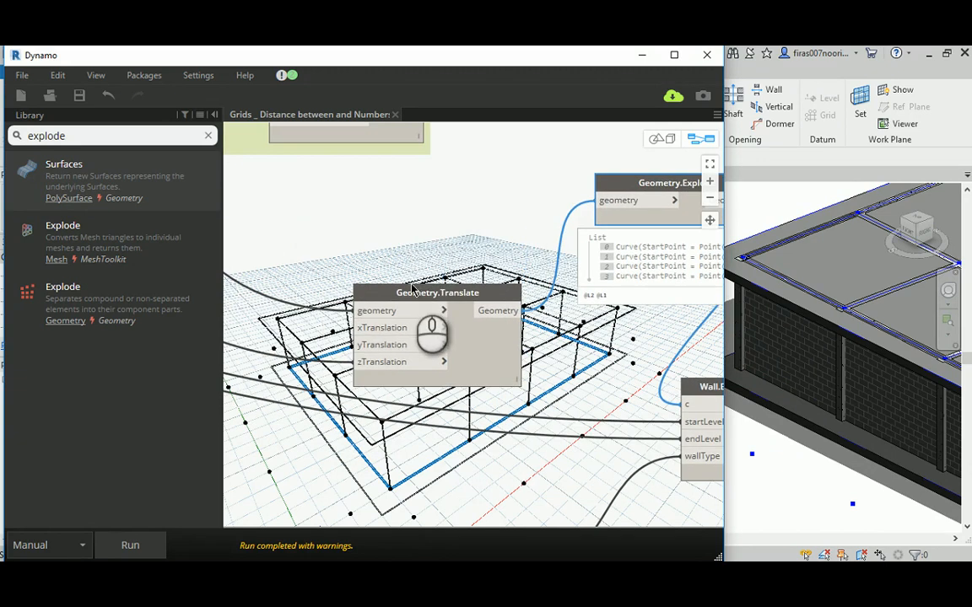
pyautogui.moveTo(410, 293); pyautogui.dragTo(371, 210)
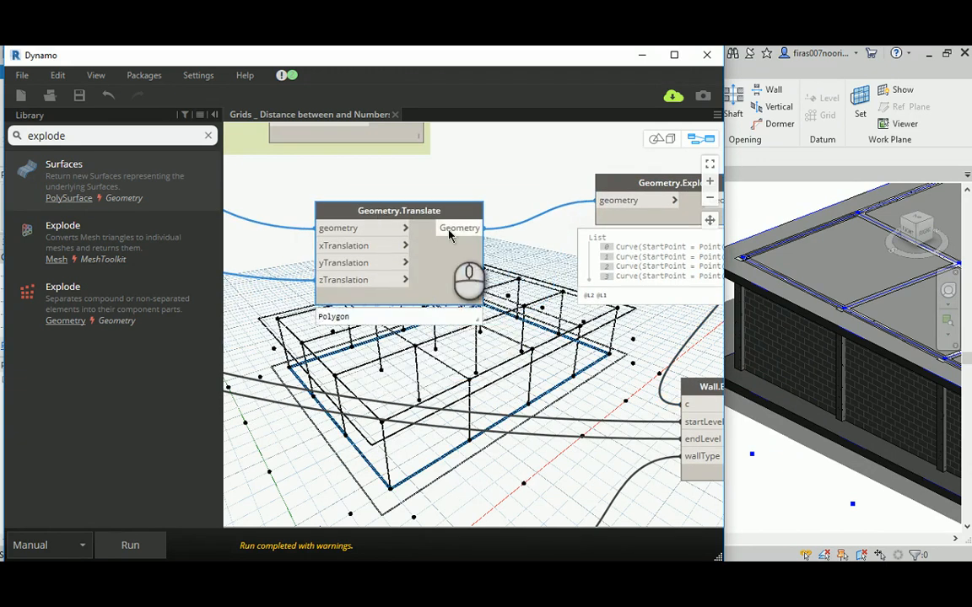
pyautogui.moveTo(470, 314)
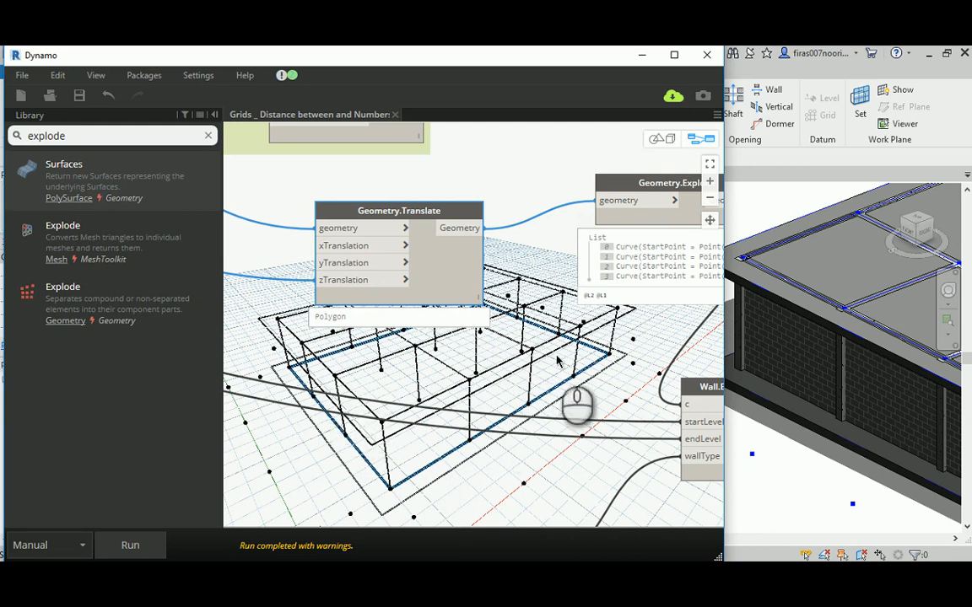
# Examine the individual curves of the Geometry.Explode output list one by one in the background preview
pyautogui.moveTo(557, 361); pyautogui.dragTo(525, 365, button='middle')
pyautogui.moveTo(595, 363); pyautogui.dragTo(554, 361, button='middle')
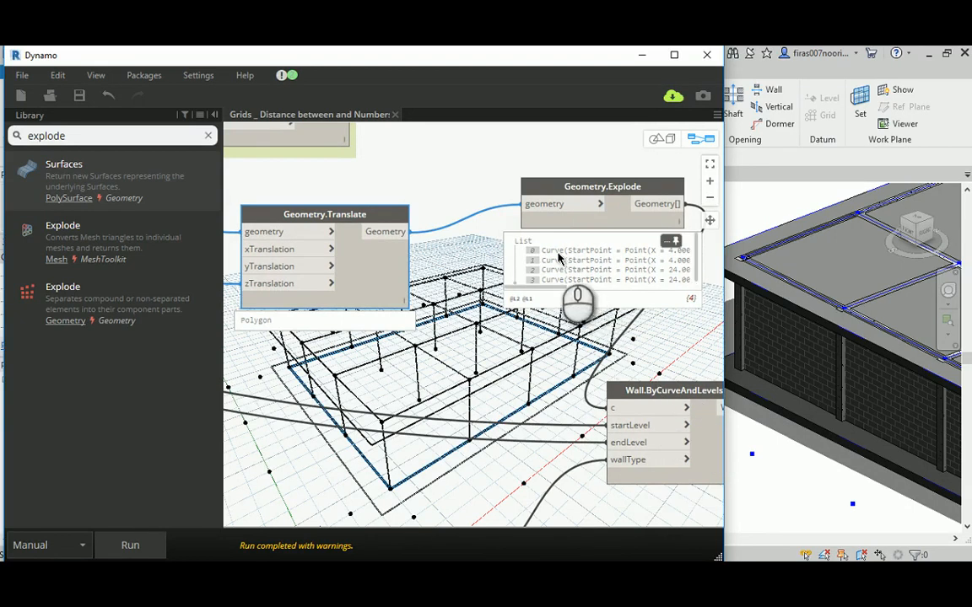
pyautogui.click(559, 251)
pyautogui.click(430, 178)
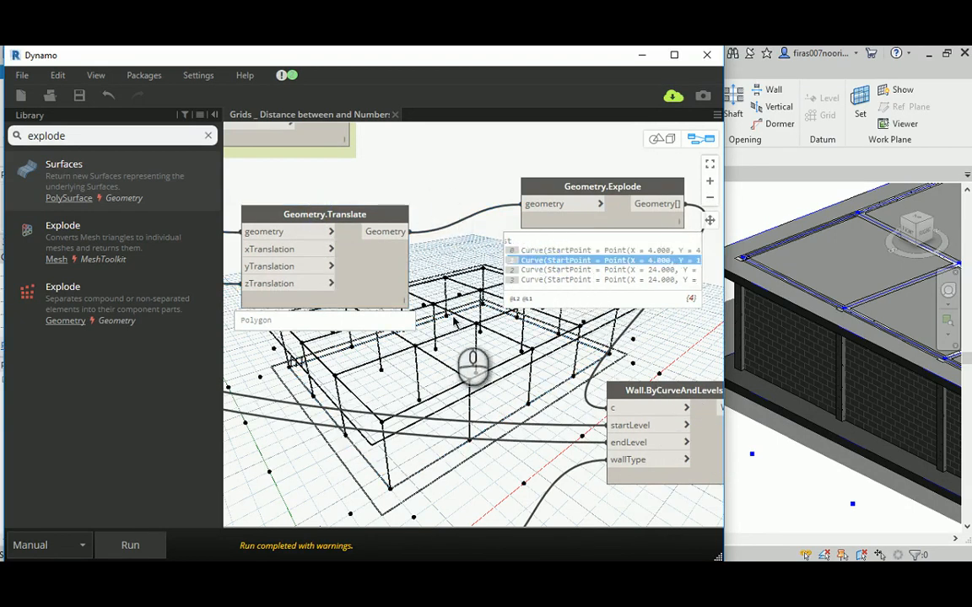
pyautogui.click(538, 270)
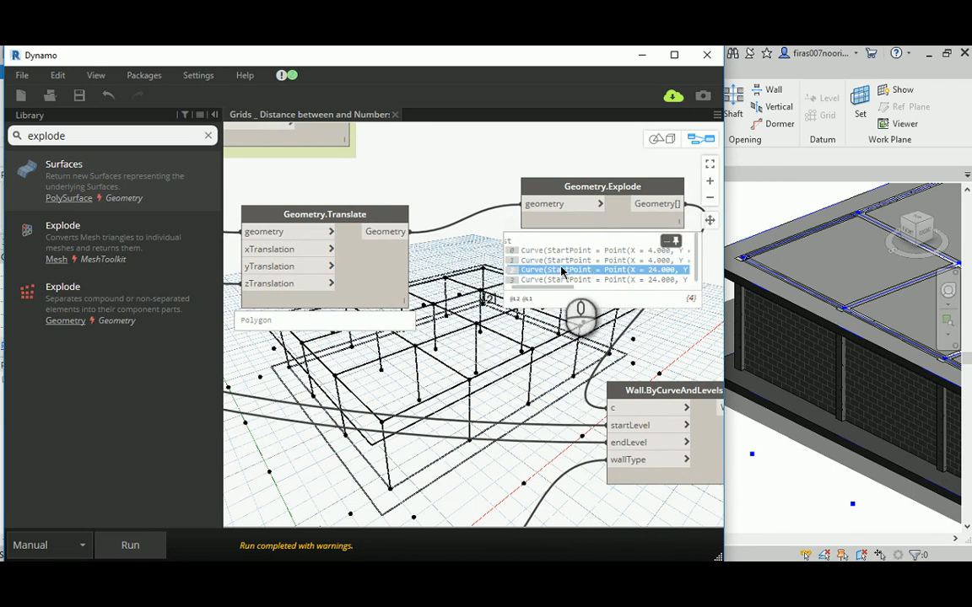
# Move Geometry.Explode closer to Geometry.Translate and shift both nodes down, away from the floor group
pyautogui.scroll(-4, 543, 170)
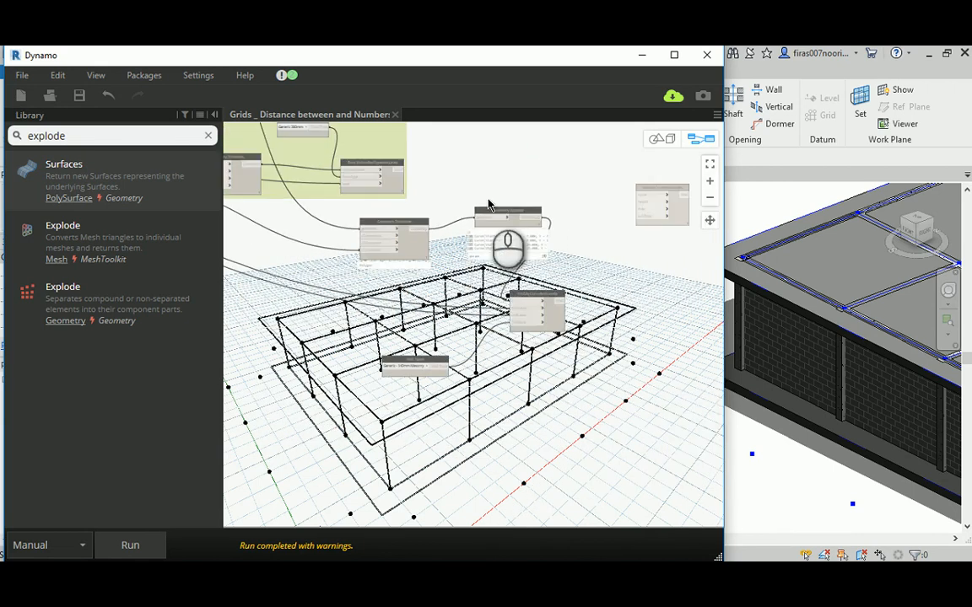
pyautogui.click(466, 227)
pyautogui.click(363, 219)
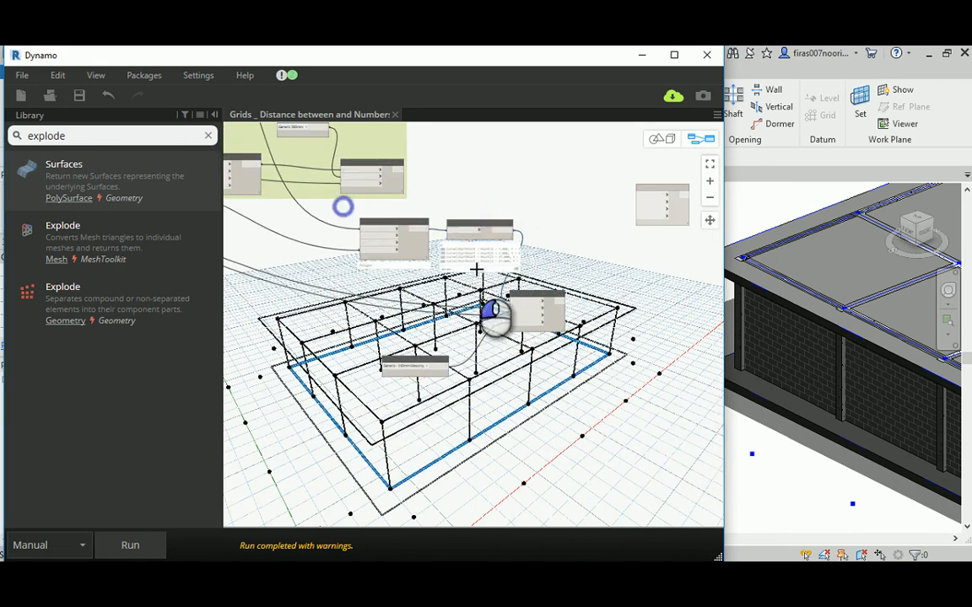
pyautogui.moveTo(454, 235); pyautogui.dragTo(397, 271)
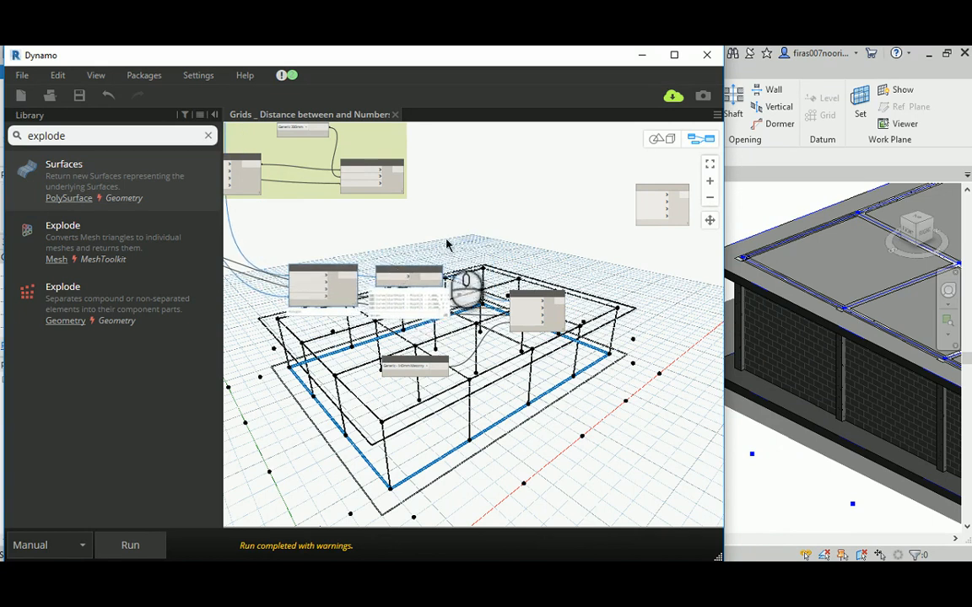
pyautogui.click(446, 240)
pyautogui.moveTo(445, 240); pyautogui.dragTo(512, 200, button='middle')
pyautogui.scroll(3, 482, 214)
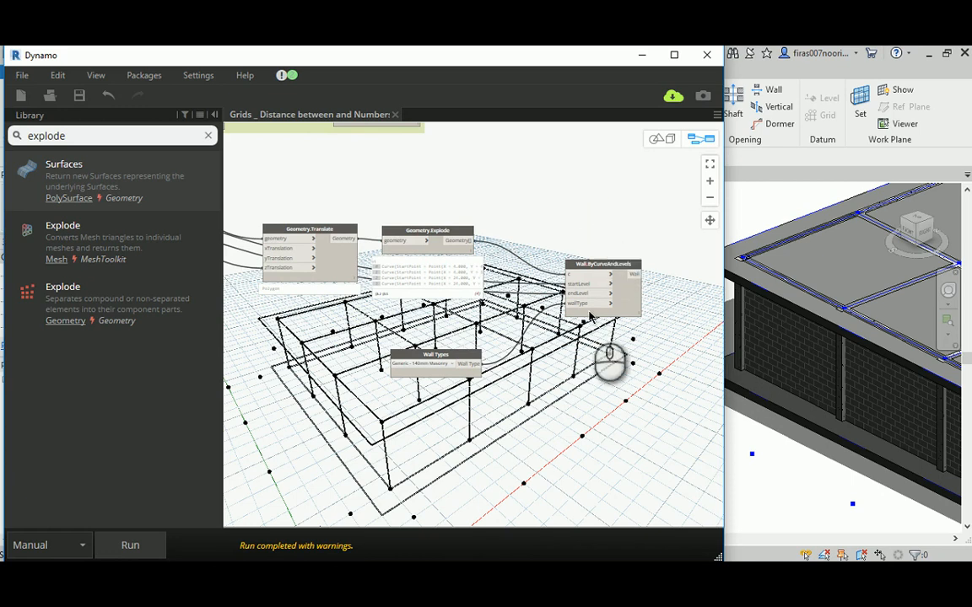
# Duplicate the Geometry.Translate, Geometry.Explode, Wall Types and Wall.ByCurveAndLevels nodes below the originals, and shift the copied Geometry.Translate slightly left
pyautogui.scroll(-3, 581, 293)
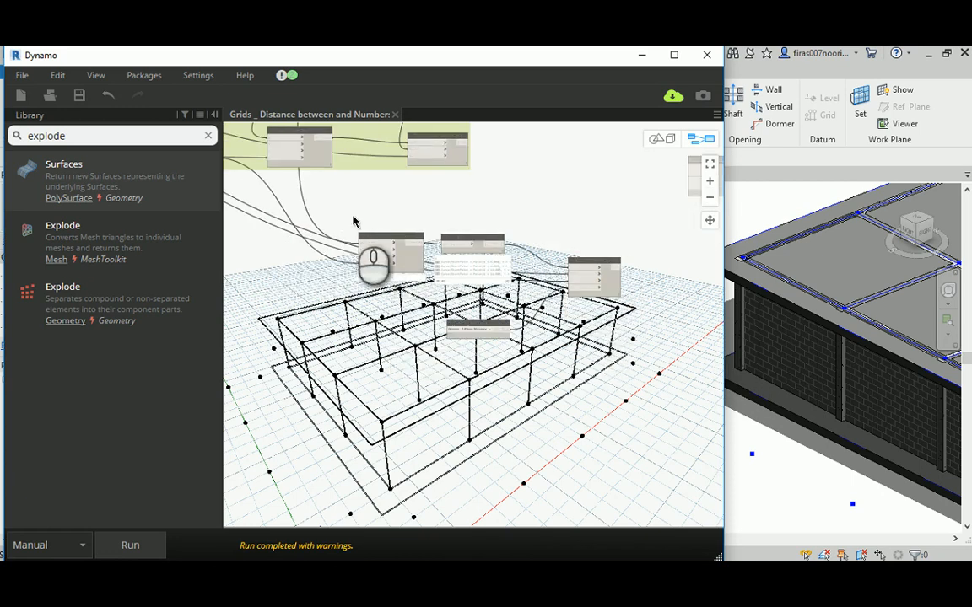
pyautogui.moveTo(345, 202); pyautogui.dragTo(670, 369)
pyautogui.keyDown('ctrl'); pyautogui.moveTo(593, 263); pyautogui.dragTo(686, 456); pyautogui.keyUp('ctrl')
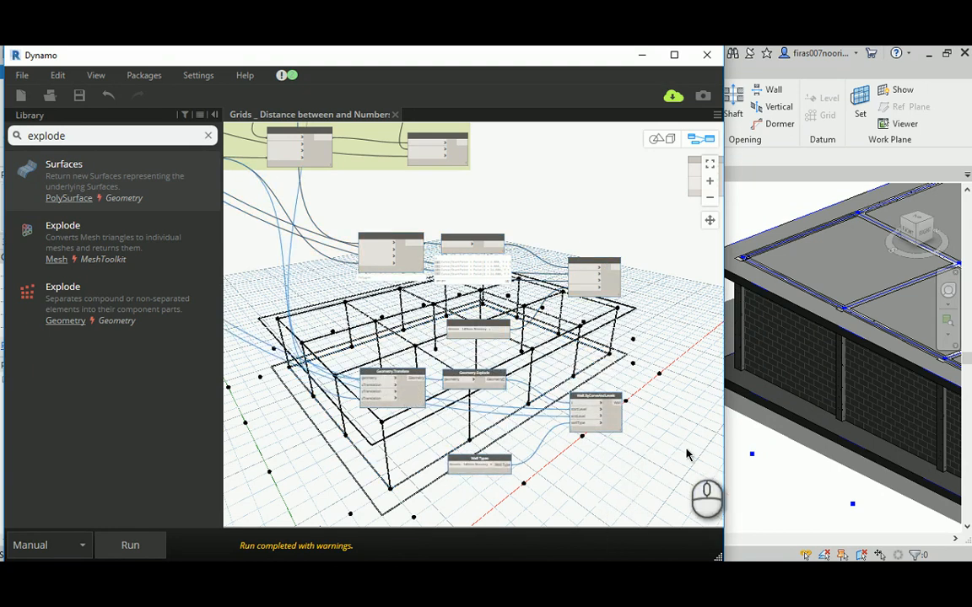
pyautogui.scroll(2, 570, 377)
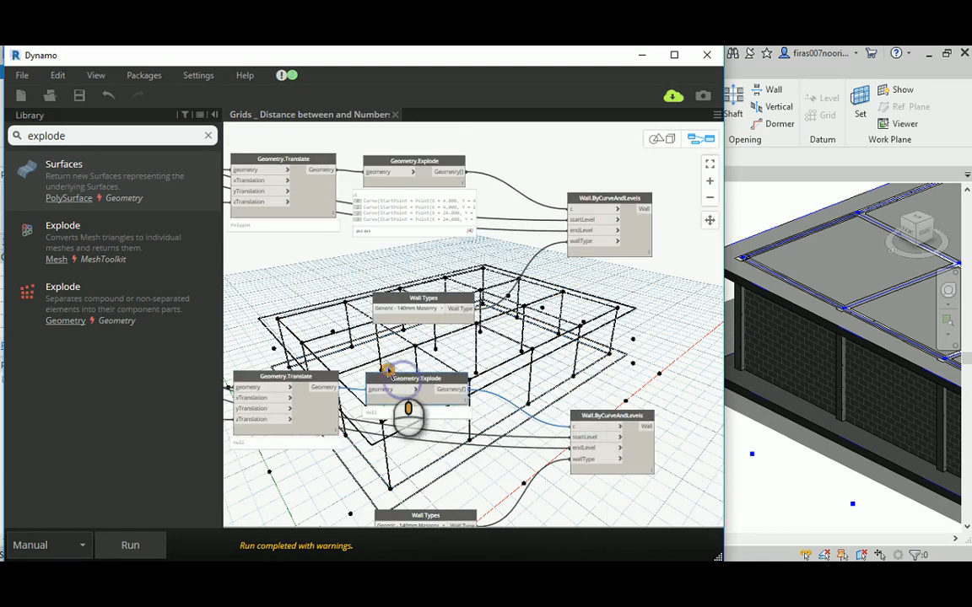
pyautogui.moveTo(388, 368); pyautogui.dragTo(517, 312, button='middle')
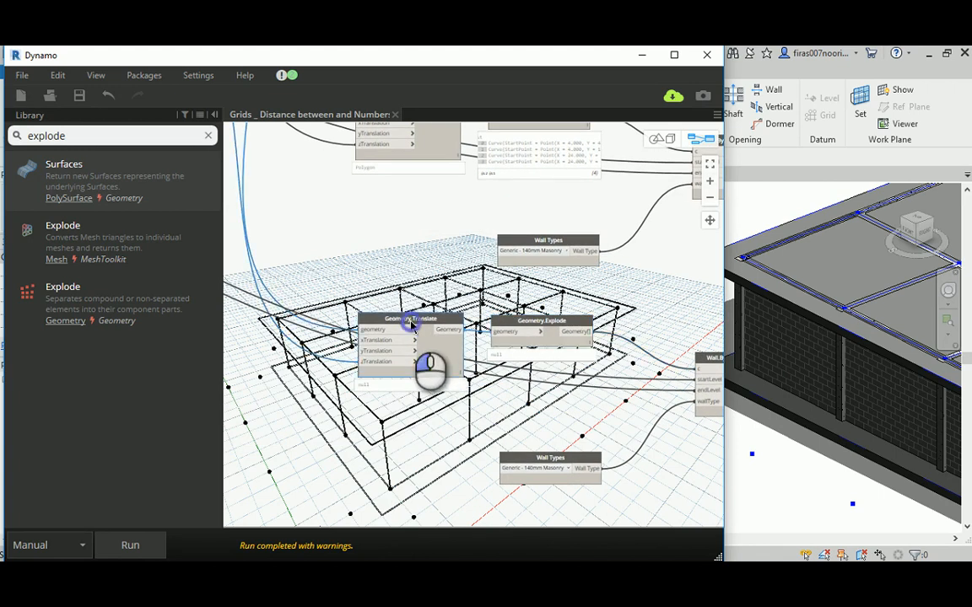
pyautogui.moveTo(407, 327); pyautogui.dragTo(363, 330)
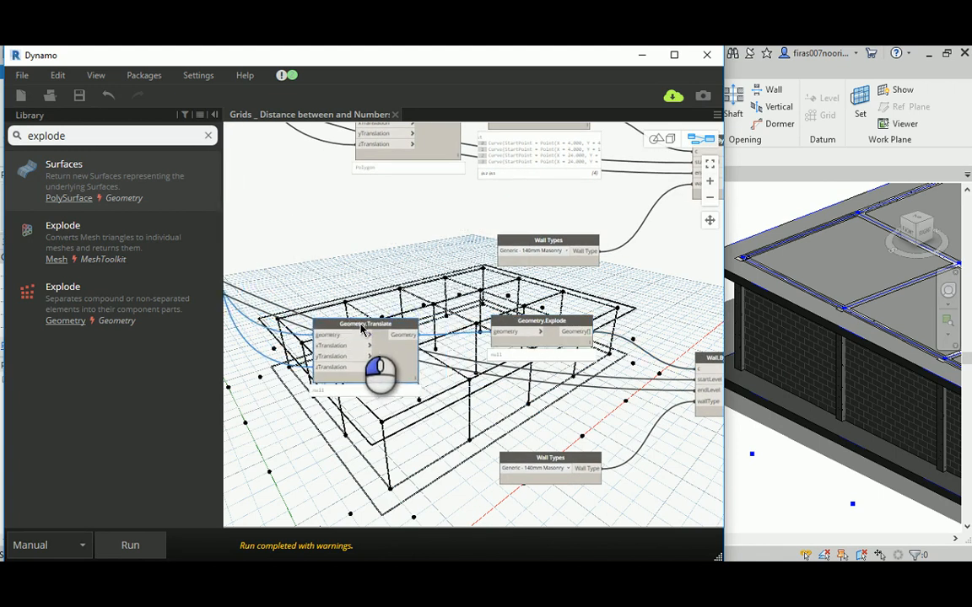
# Select the Geometry.Translate node that feeds the lower floor and examine its outline in the background preview
pyautogui.moveTo(399, 292); pyautogui.dragTo(458, 340, button='middle')
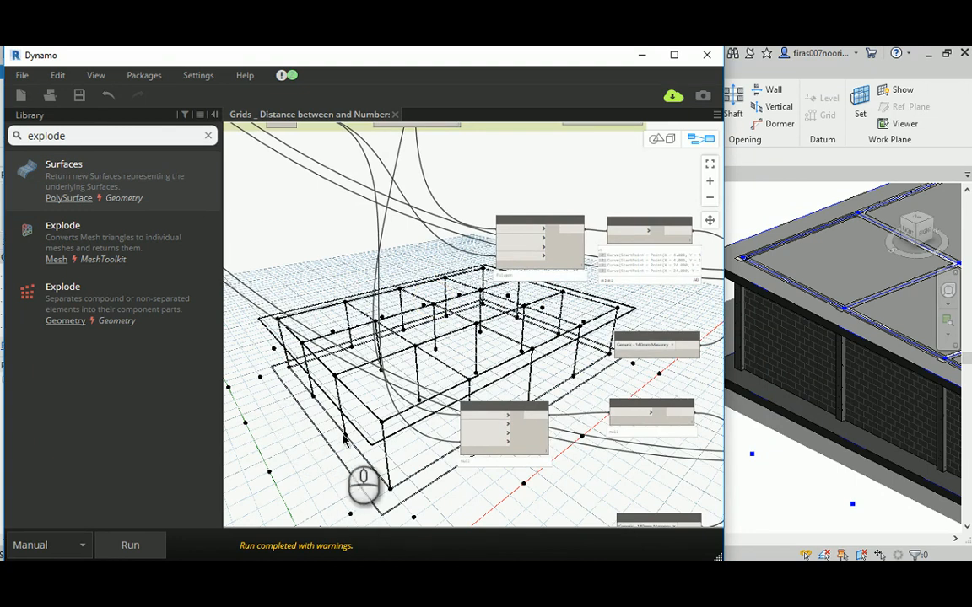
pyautogui.moveTo(286, 206); pyautogui.dragTo(415, 367, button='middle')
pyautogui.click(529, 246)
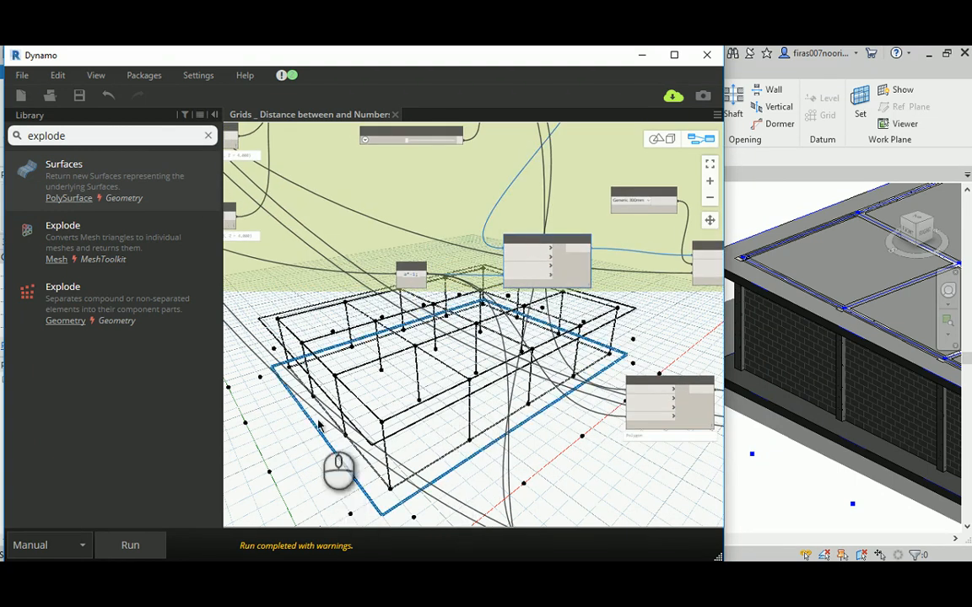
pyautogui.scroll(3, 291, 405)
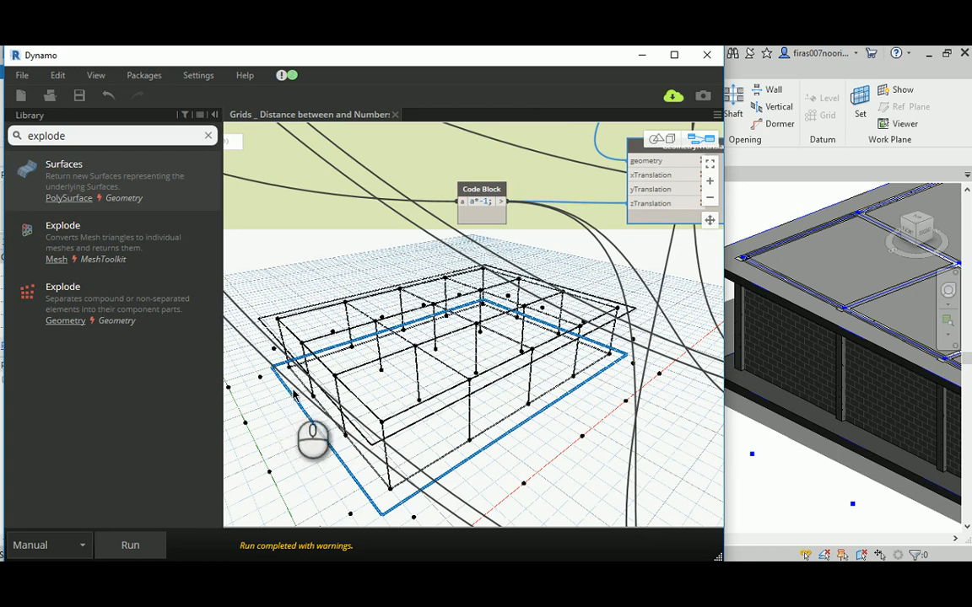
pyautogui.scroll(-5, 362, 296)
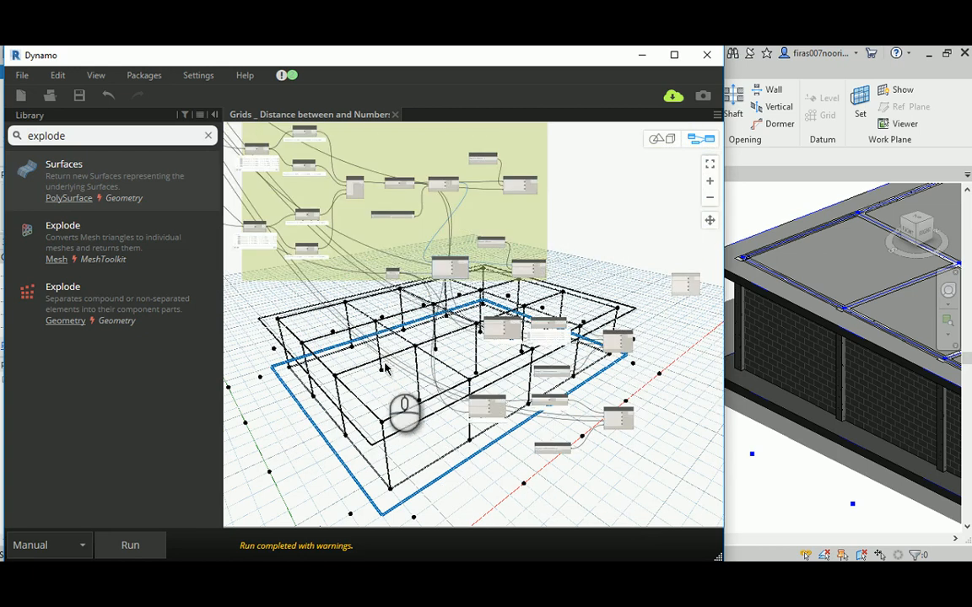
pyautogui.scroll(3, 378, 364)
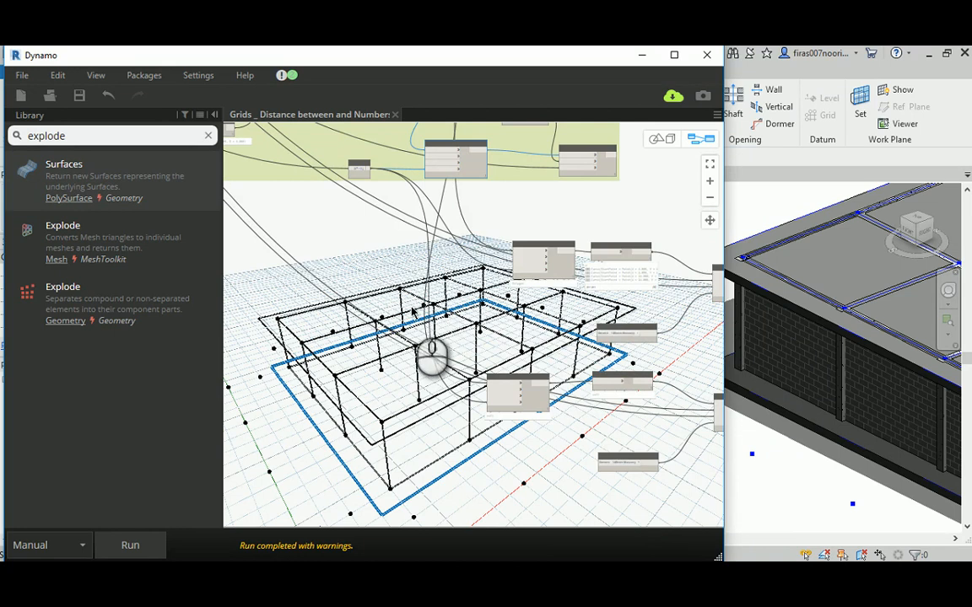
pyautogui.scroll(3, 381, 346)
pyautogui.scroll(3, 443, 257)
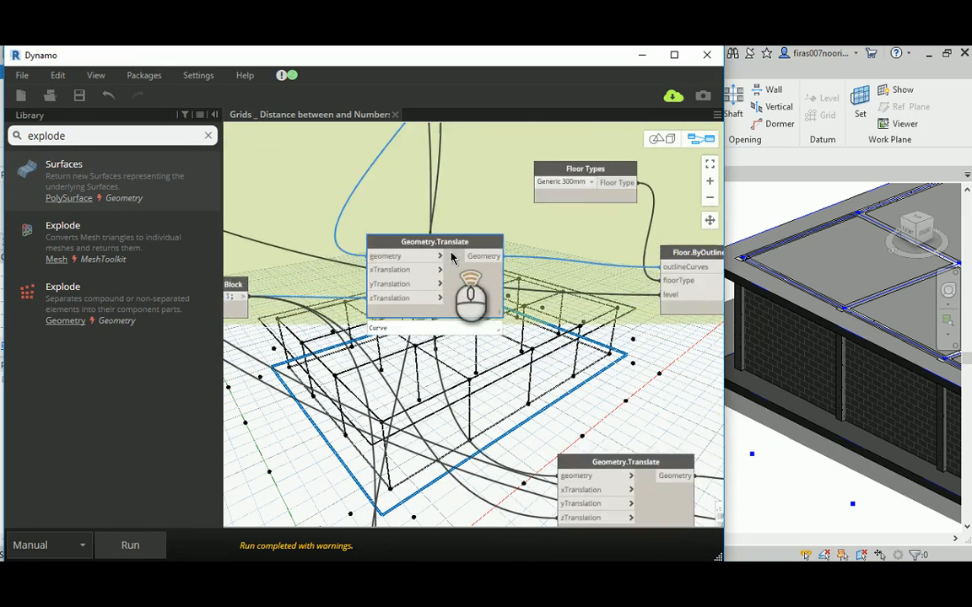
# Connect the lower floor's Geometry.Translate output to the geometry input of the copied Geometry.Translate and disconnect the copy's zTranslation input
pyautogui.click(489, 257)
pyautogui.moveTo(510, 467); pyautogui.dragTo(425, 150, button='middle')
pyautogui.scroll(-3, 391, 278)
pyautogui.moveTo(360, 391); pyautogui.dragTo(379, 210, button='middle')
pyautogui.scroll(2, 395, 320)
pyautogui.click(442, 348)
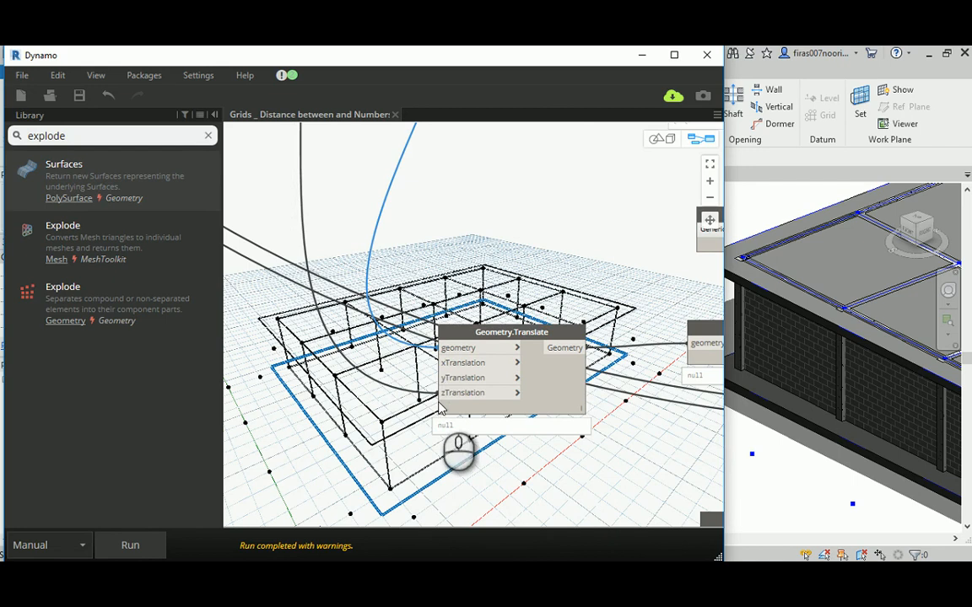
pyautogui.click(301, 437)
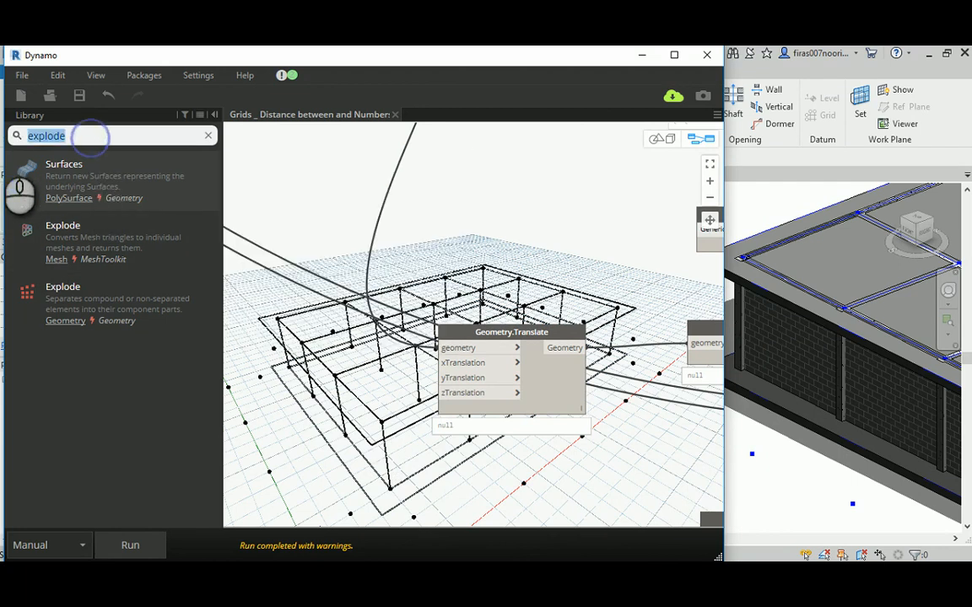
# Add a Number Slider node and place it to the left of the copied Geometry.Translate
pyautogui.write('Slider')
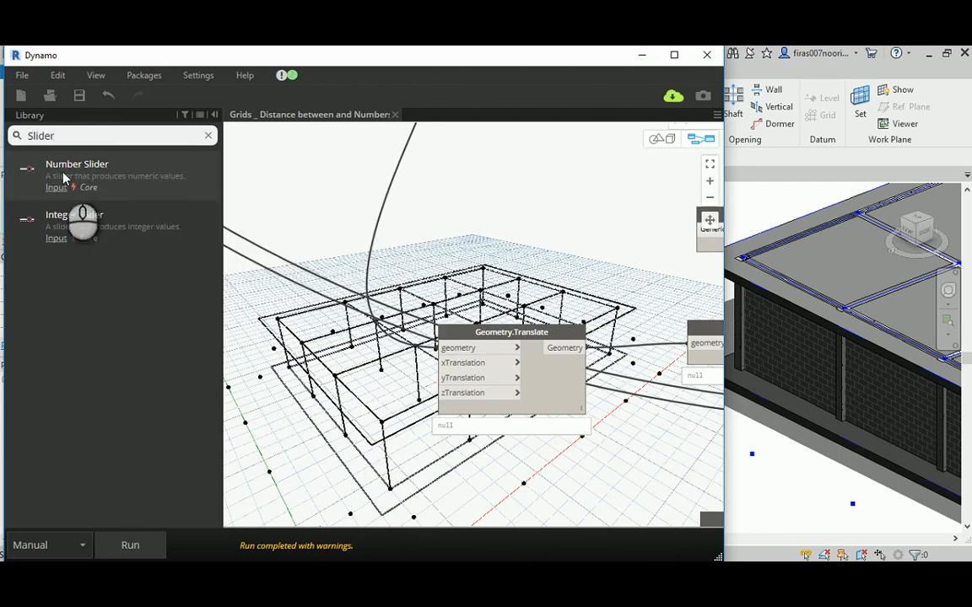
pyautogui.click(64, 176)
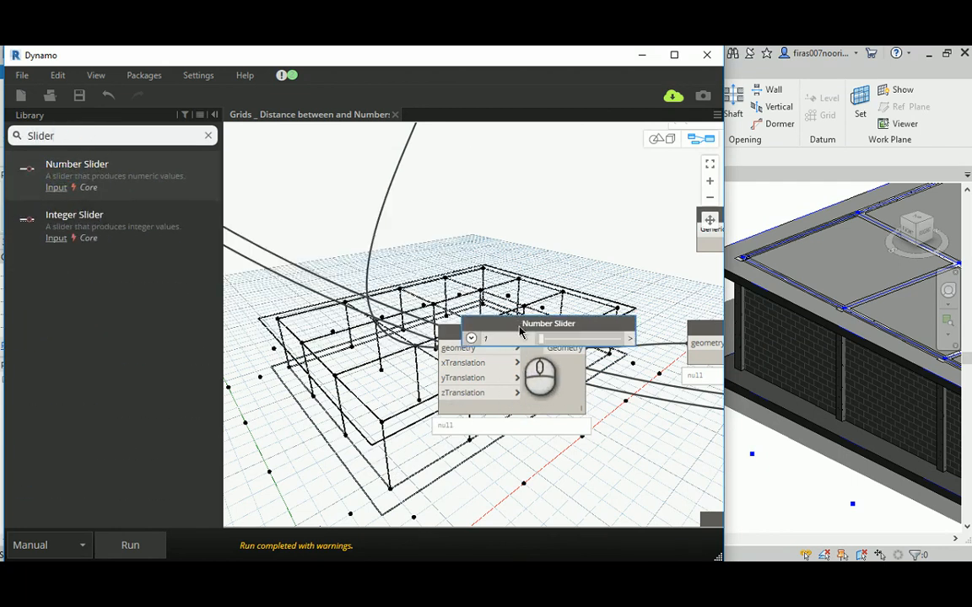
pyautogui.moveTo(522, 320); pyautogui.dragTo(284, 385)
pyautogui.moveTo(290, 360); pyautogui.dragTo(465, 278, button='middle')
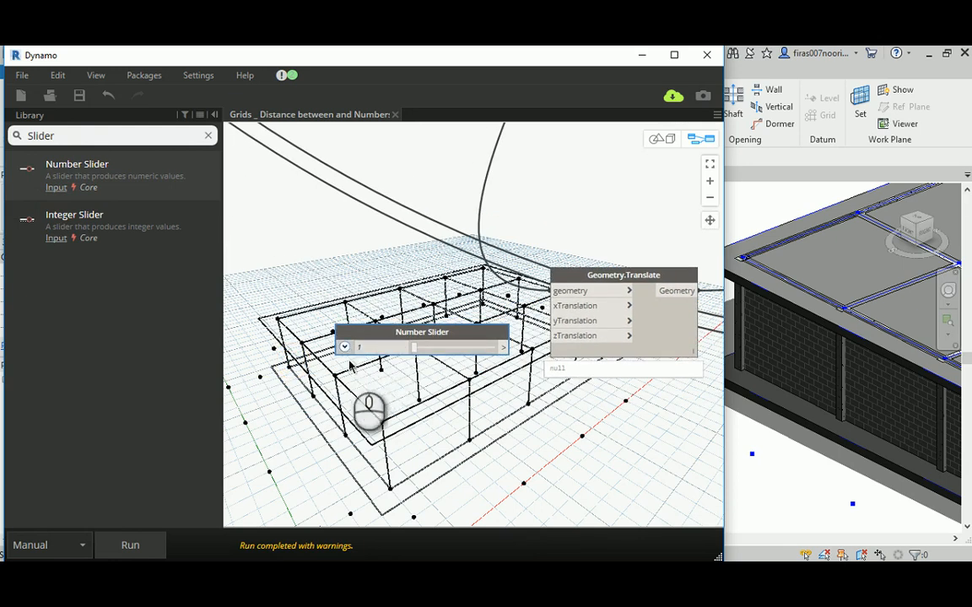
# Set the Number Slider's range to a minimum of -1 and a maximum of 1
pyautogui.click(344, 347)
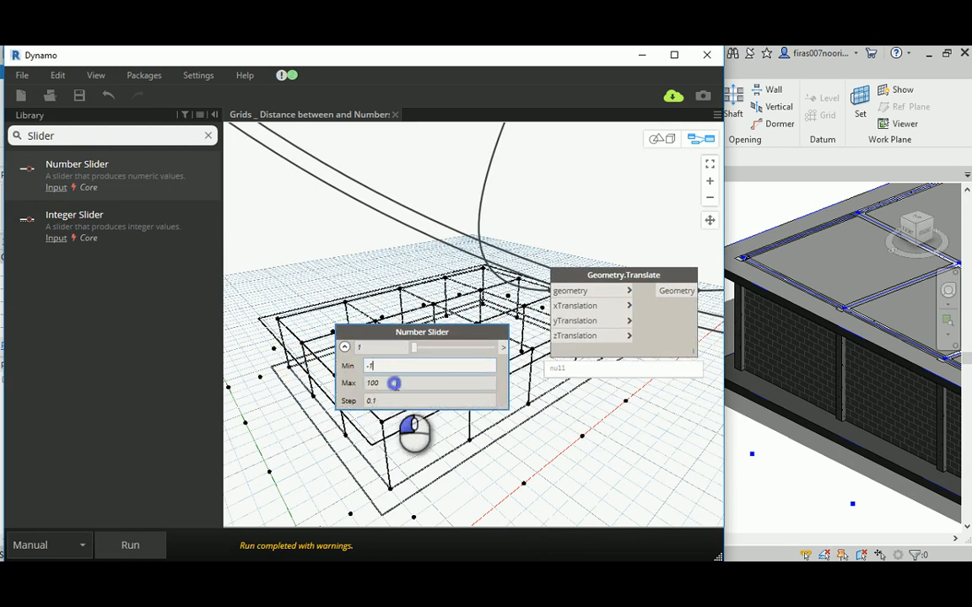
pyautogui.doubleClick(394, 383)
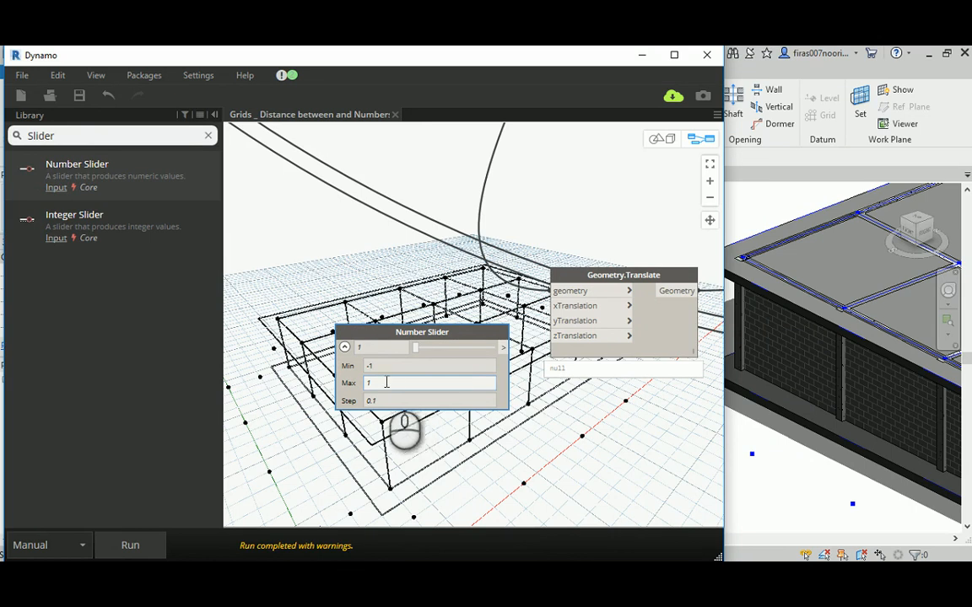
pyautogui.click(344, 346)
pyautogui.moveTo(423, 345); pyautogui.dragTo(388, 354, button='middle')
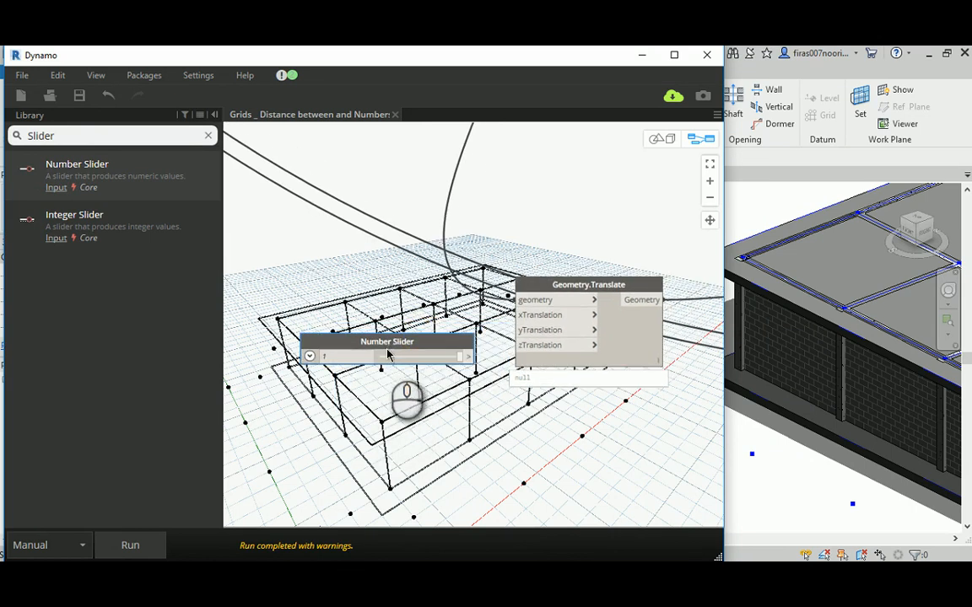
# Set the Number Slider to -0.1 and connect it to the xTranslation input of the copied Geometry.Translate
pyautogui.moveTo(463, 358); pyautogui.dragTo(427, 363)
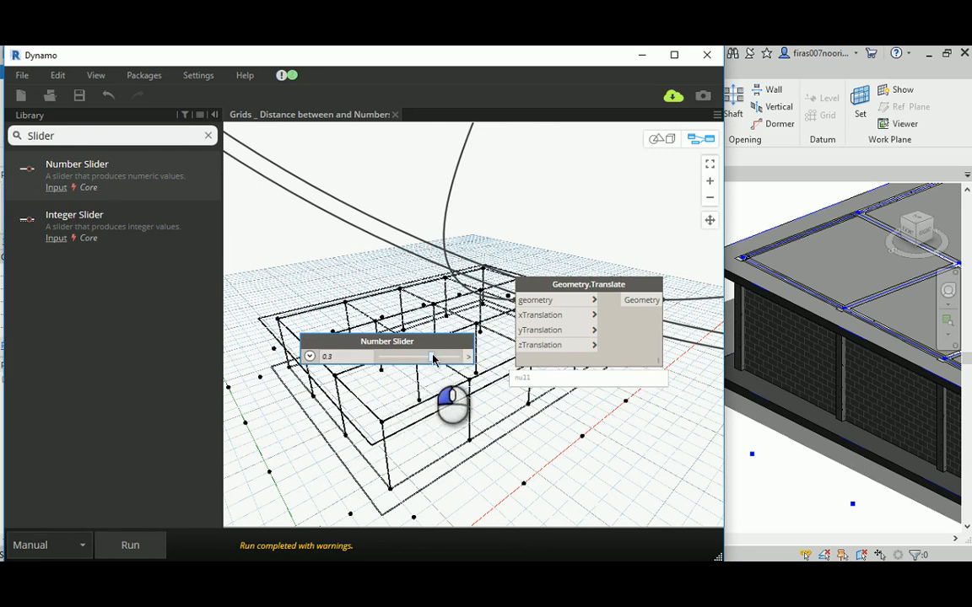
pyautogui.moveTo(406, 361); pyautogui.dragTo(406, 361)
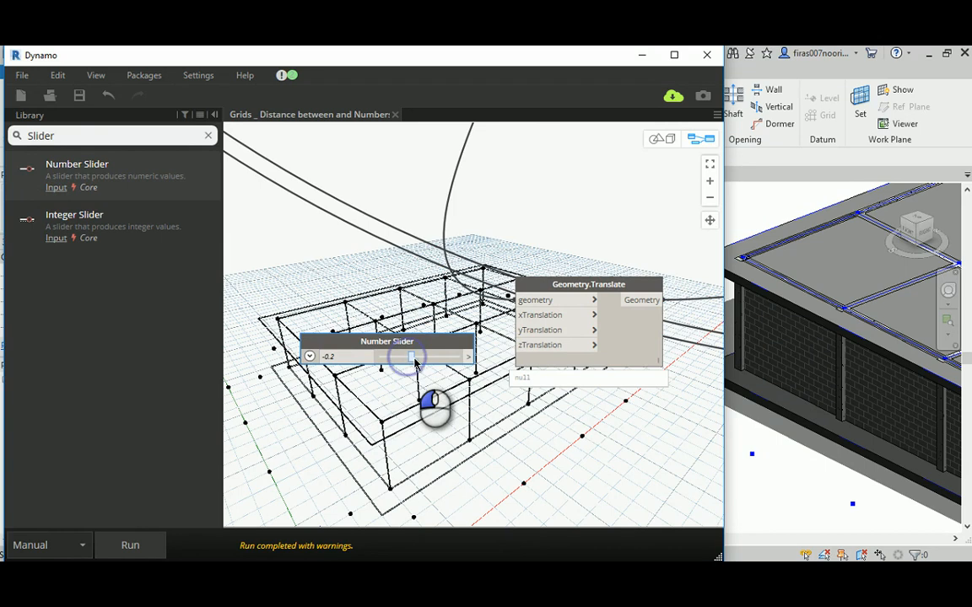
pyautogui.moveTo(464, 358); pyautogui.dragTo(520, 316)
pyautogui.moveTo(443, 345); pyautogui.dragTo(436, 339)
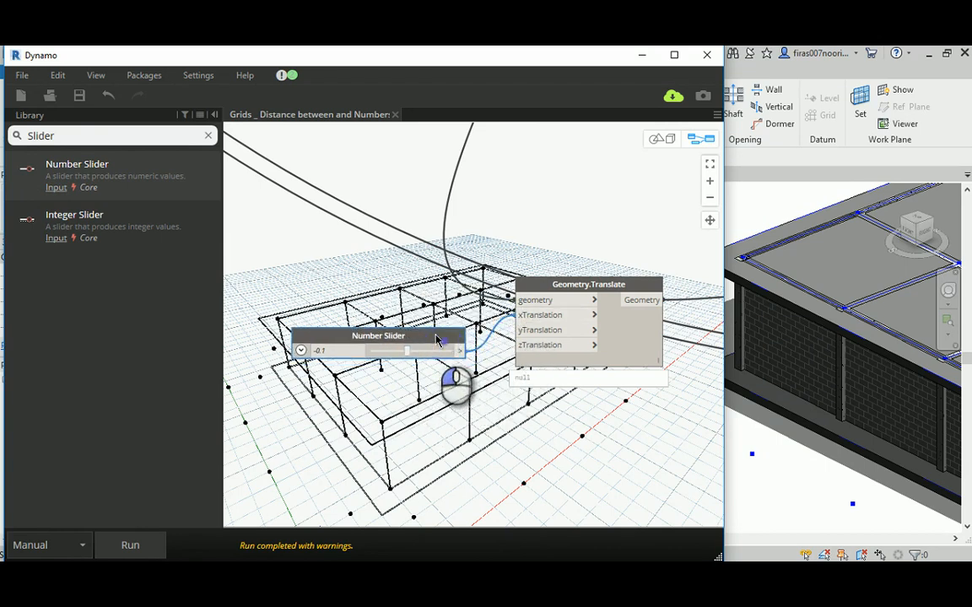
# Disconnect the copied Geometry.Translate node's output from the Geometry.Explode input
pyautogui.scroll(-3, 428, 304)
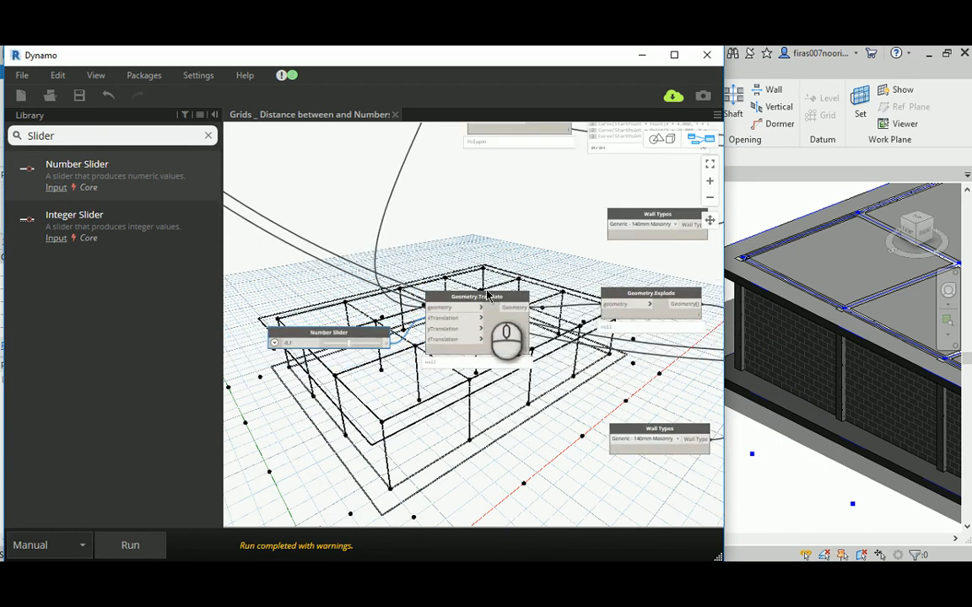
pyautogui.moveTo(558, 278); pyautogui.dragTo(497, 264, button='middle')
pyautogui.moveTo(543, 288); pyautogui.dragTo(510, 261)
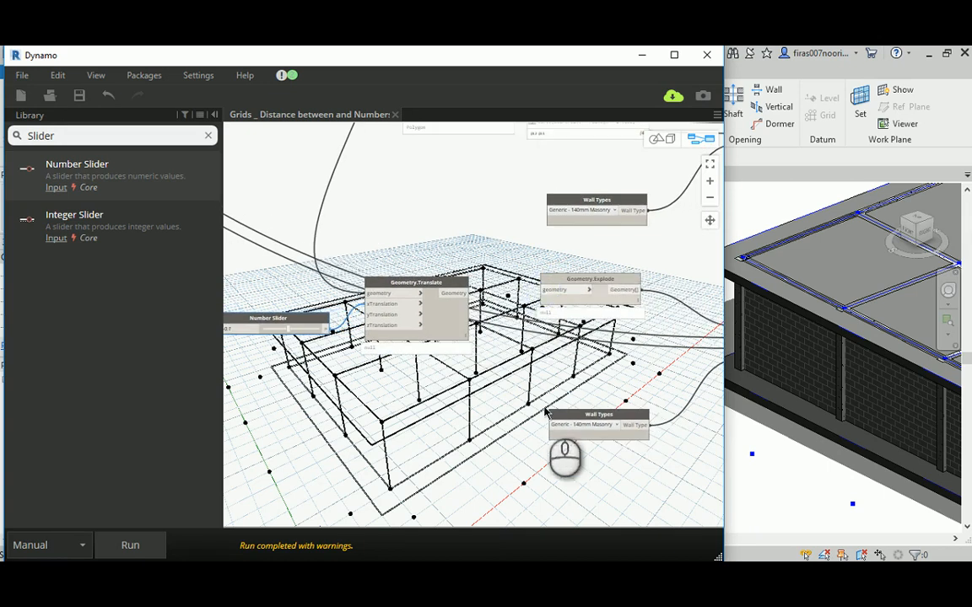
pyautogui.moveTo(597, 359); pyautogui.dragTo(475, 344, button='middle')
pyautogui.scroll(3, 554, 274)
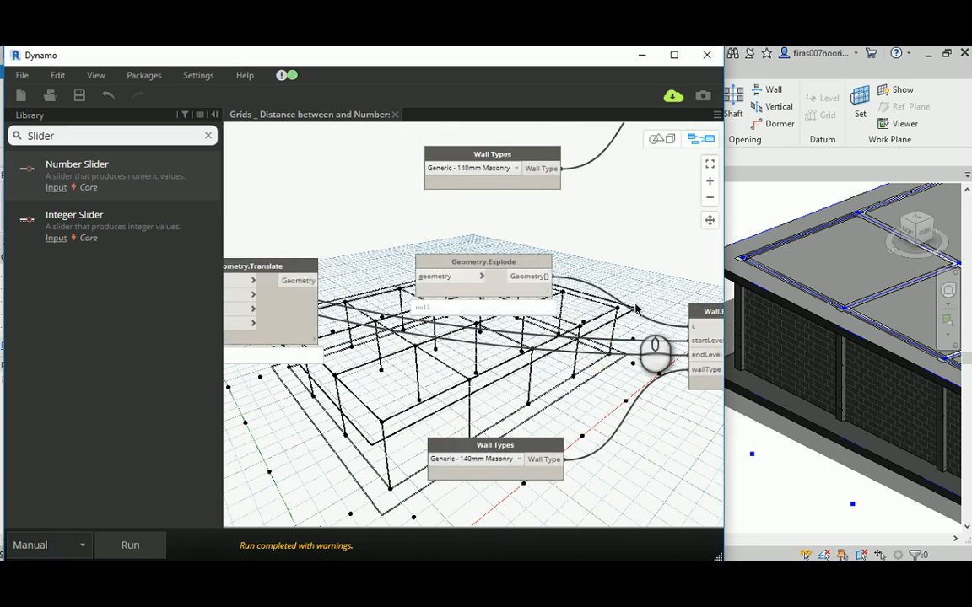
pyautogui.moveTo(271, 369); pyautogui.dragTo(425, 388, button='middle')
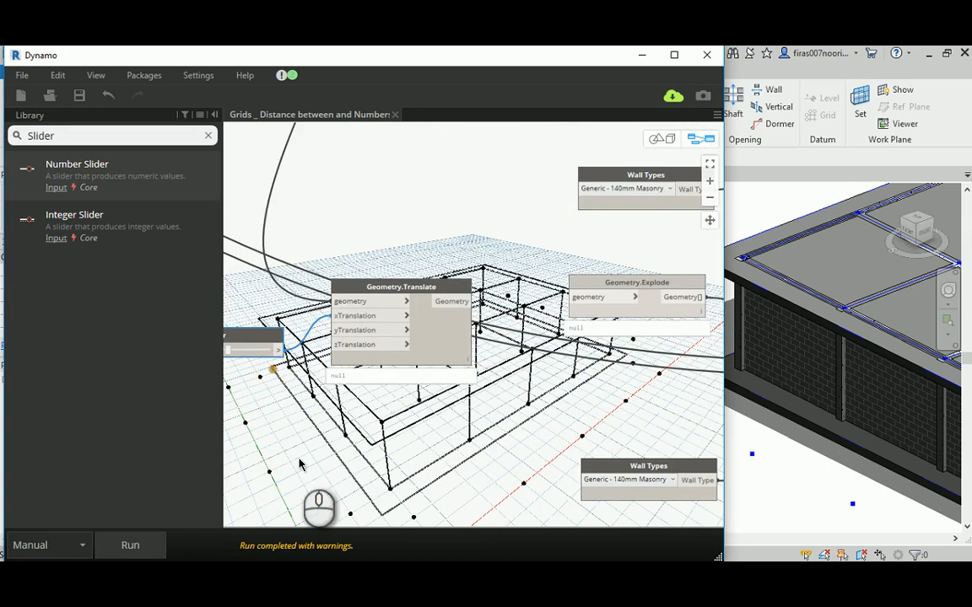
# Highlight the lower floor outline in the preview by selecting its source Geometry.Translate node, and run the graph
pyautogui.moveTo(298, 458); pyautogui.dragTo(351, 428, button='middle')
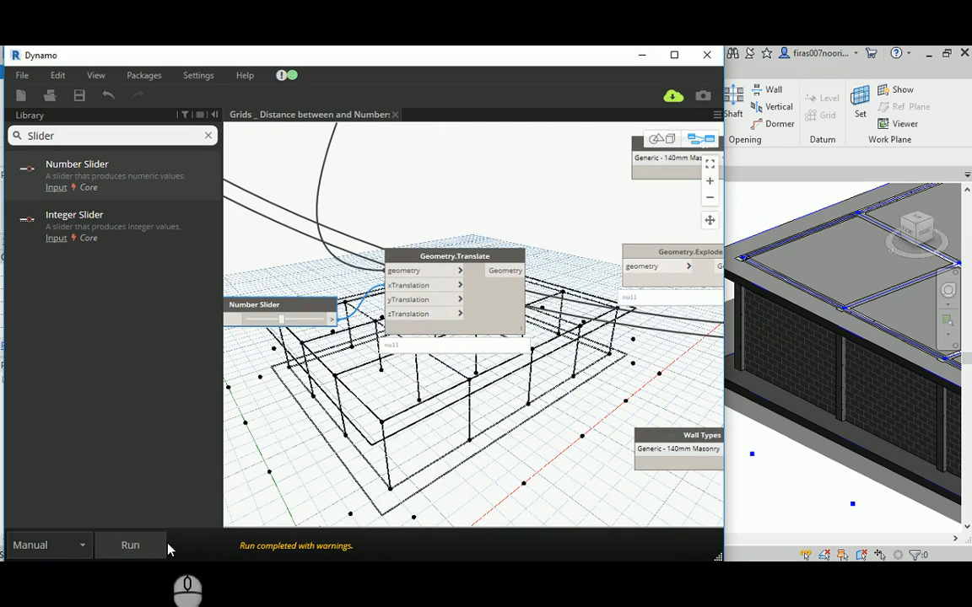
pyautogui.moveTo(341, 226); pyautogui.dragTo(414, 427, button='middle')
pyautogui.moveTo(362, 306); pyautogui.dragTo(329, 278, button='middle')
pyautogui.scroll(-4, 370, 444)
pyautogui.click(403, 237)
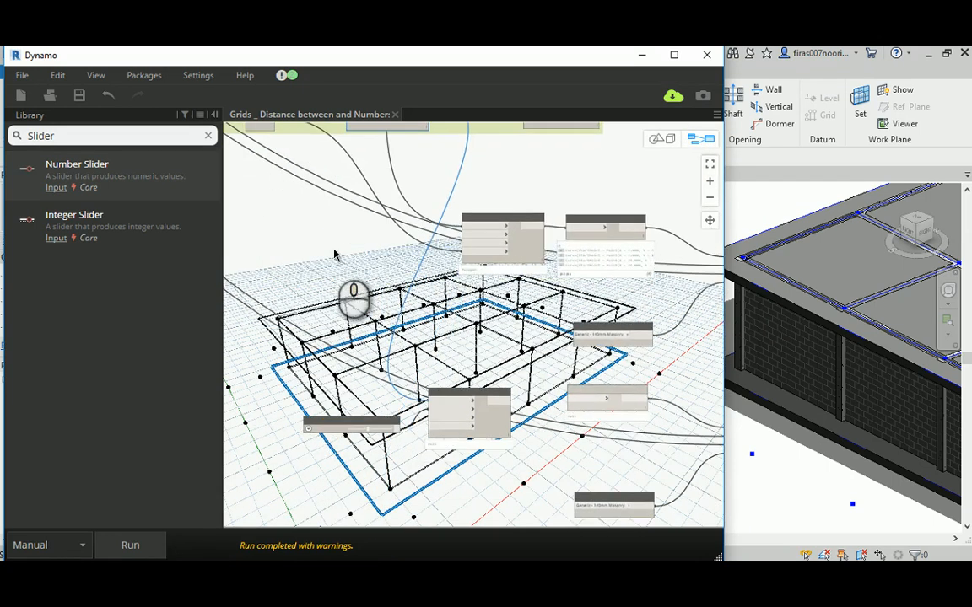
pyautogui.moveTo(337, 241); pyautogui.dragTo(338, 321, button='middle')
pyautogui.moveTo(332, 381); pyautogui.dragTo(354, 270, button='middle')
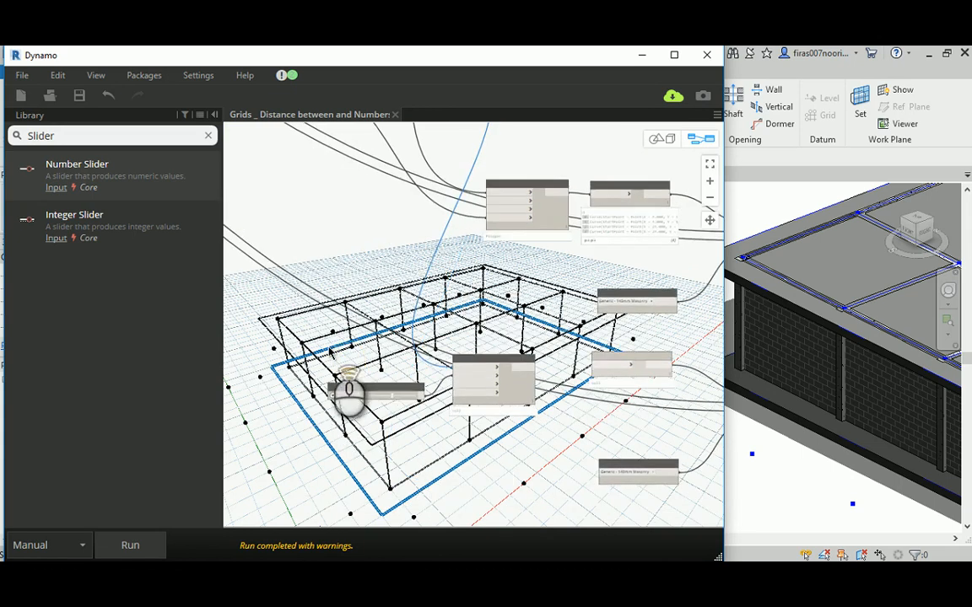
pyautogui.scroll(3, 327, 342)
pyautogui.click(373, 244)
pyautogui.moveTo(328, 462); pyautogui.dragTo(330, 437, button='middle')
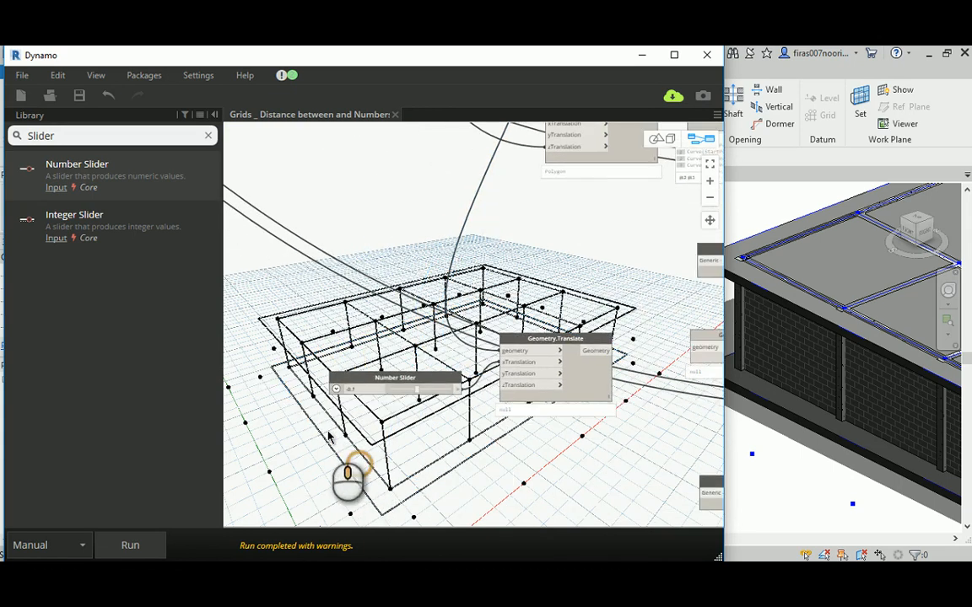
pyautogui.scroll(2, 306, 420)
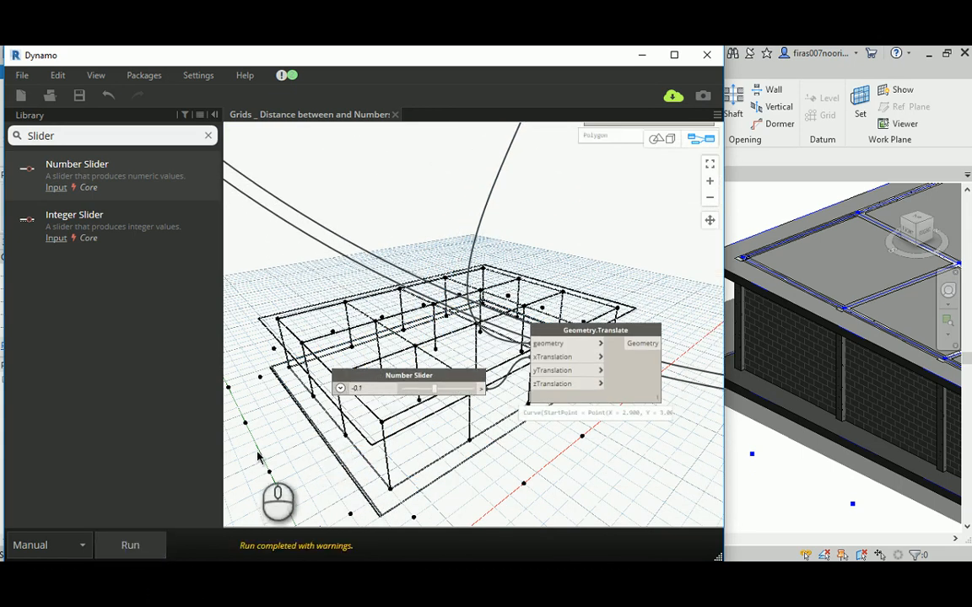
# Examine the translated floor outline in the 3D geometry preview and return to the node graph
pyautogui.scroll(4, 331, 447)
pyautogui.scroll(-3, 332, 447)
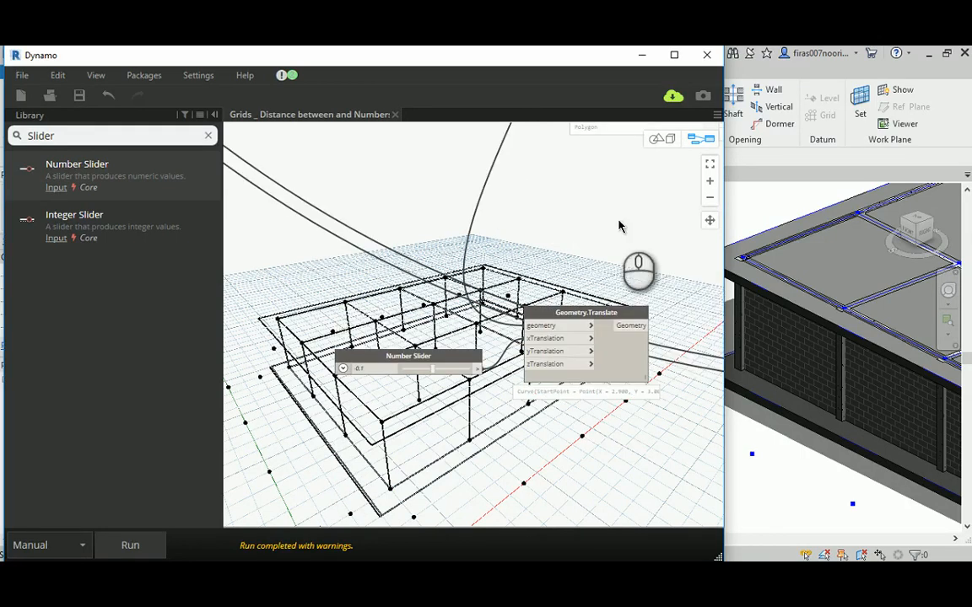
pyautogui.click(667, 139)
pyautogui.scroll(2, 327, 489)
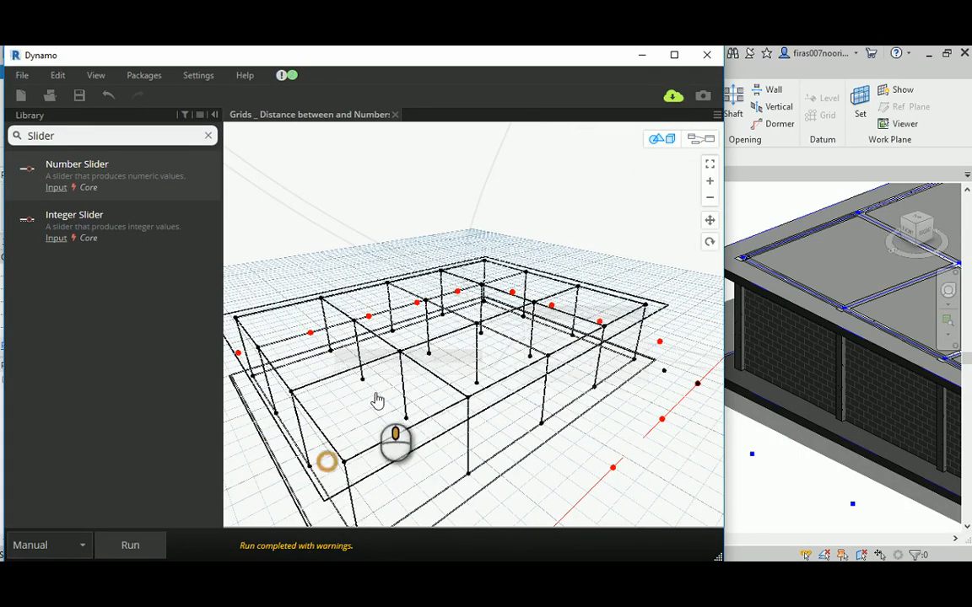
pyautogui.scroll(-2, 375, 399)
pyautogui.scroll(-3, 379, 408)
pyautogui.moveTo(450, 314); pyautogui.dragTo(415, 413, button='middle')
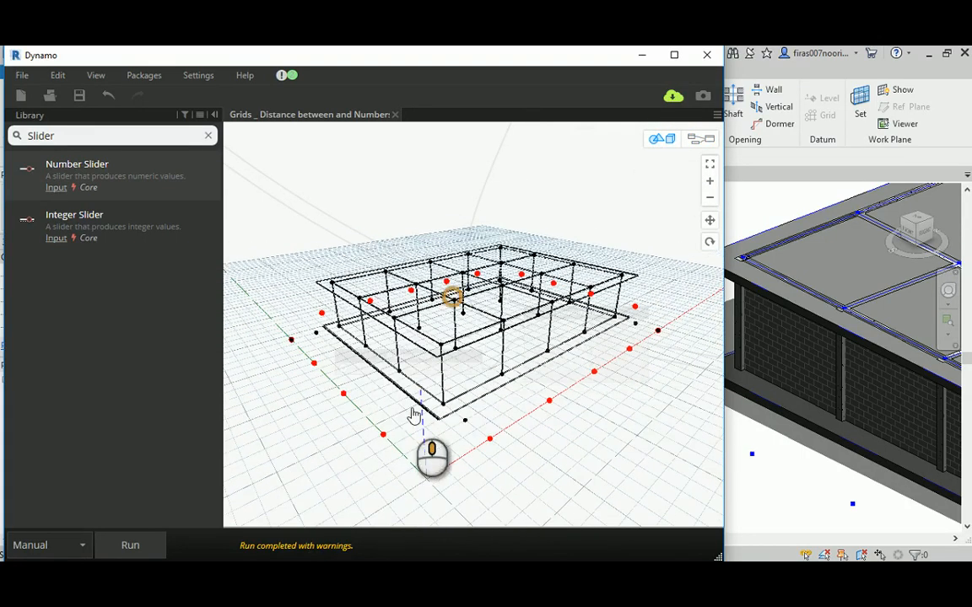
pyautogui.moveTo(460, 258)
pyautogui.mouseDown(button='middle')
pyautogui.moveTo(422, 327)
pyautogui.moveTo(411, 329)
pyautogui.moveTo(464, 305)
pyautogui.moveTo(455, 251)
pyautogui.mouseUp(button='middle')
pyautogui.scroll(-2, 412, 330)
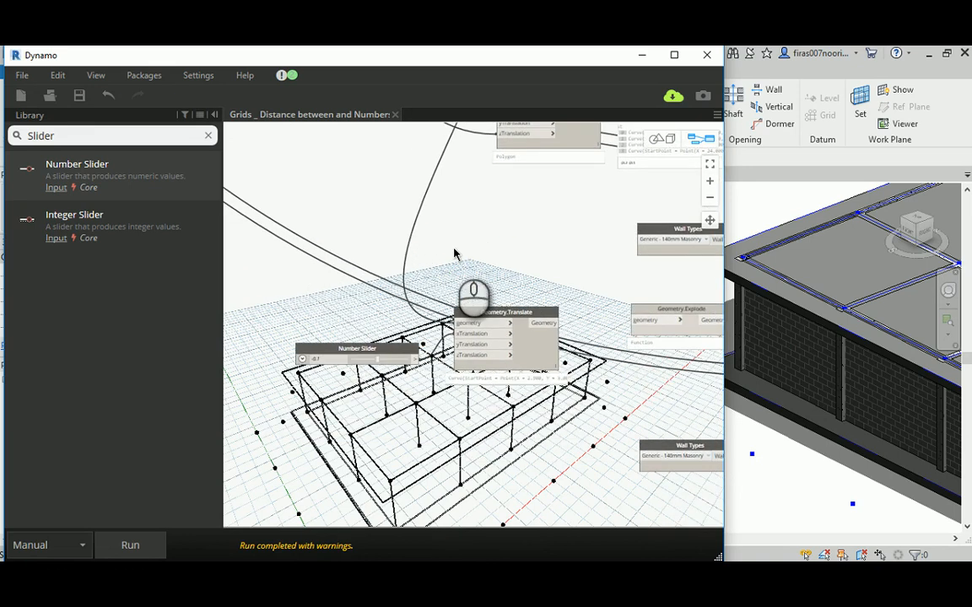
# Search the library for offset and place a Curve.Offset node above the copied Geometry.Translate
pyautogui.scroll(3, 451, 266)
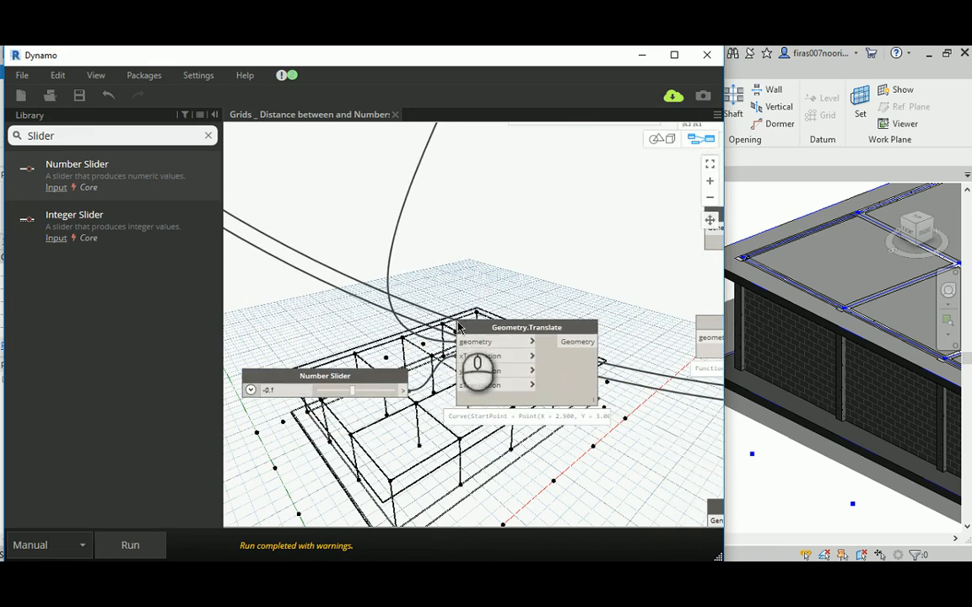
pyautogui.click(489, 334)
pyautogui.moveTo(491, 335); pyautogui.dragTo(407, 275, button='middle')
pyautogui.scroll(-2, 405, 278)
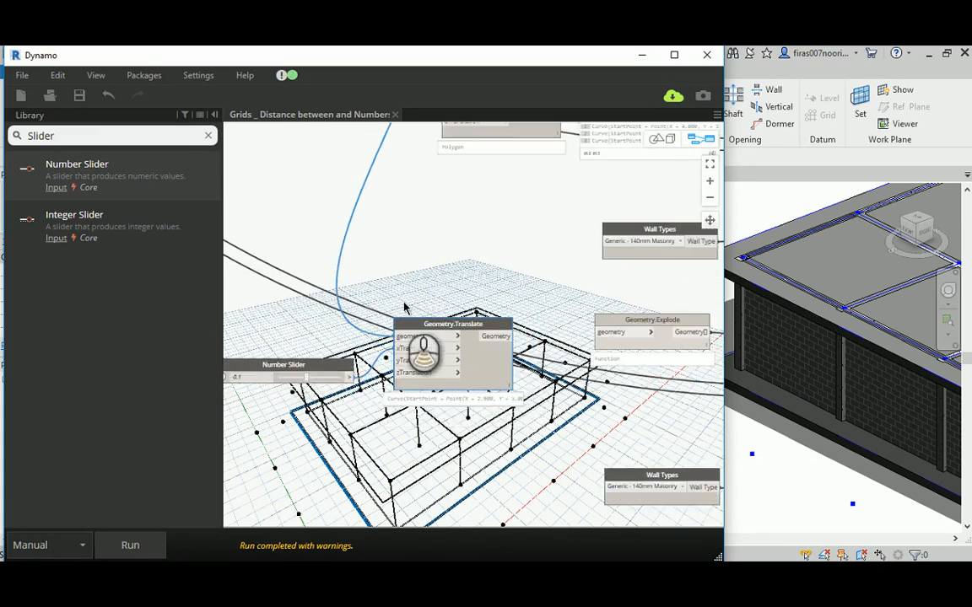
pyautogui.moveTo(441, 217); pyautogui.dragTo(491, 306, button='middle')
pyautogui.moveTo(484, 329)
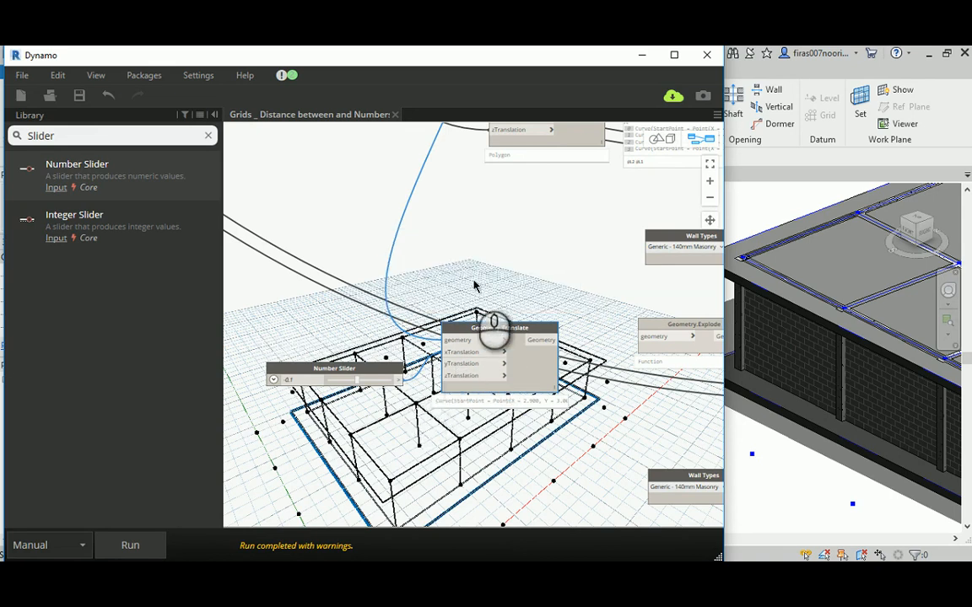
pyautogui.write('o')
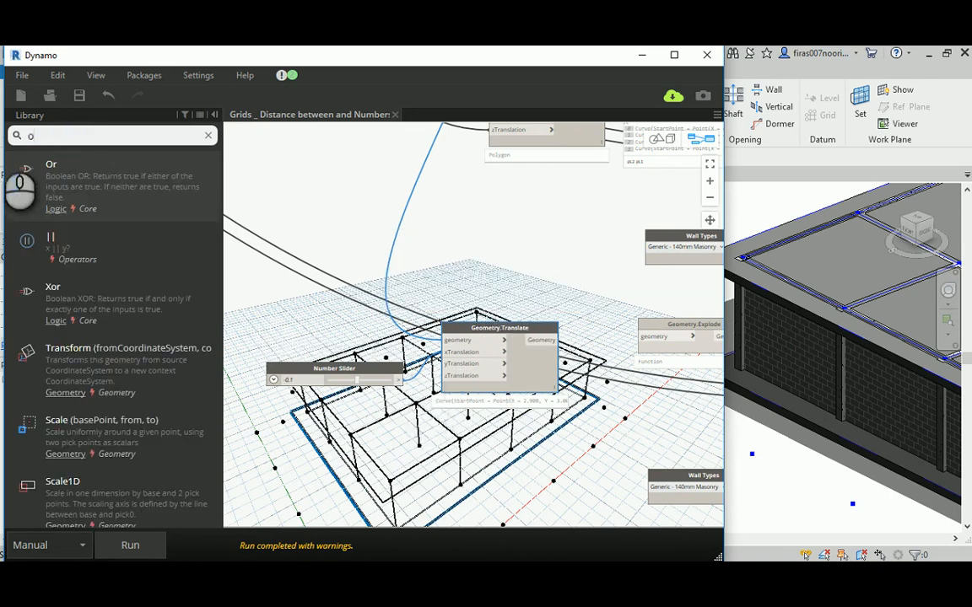
pyautogui.write('ffset')
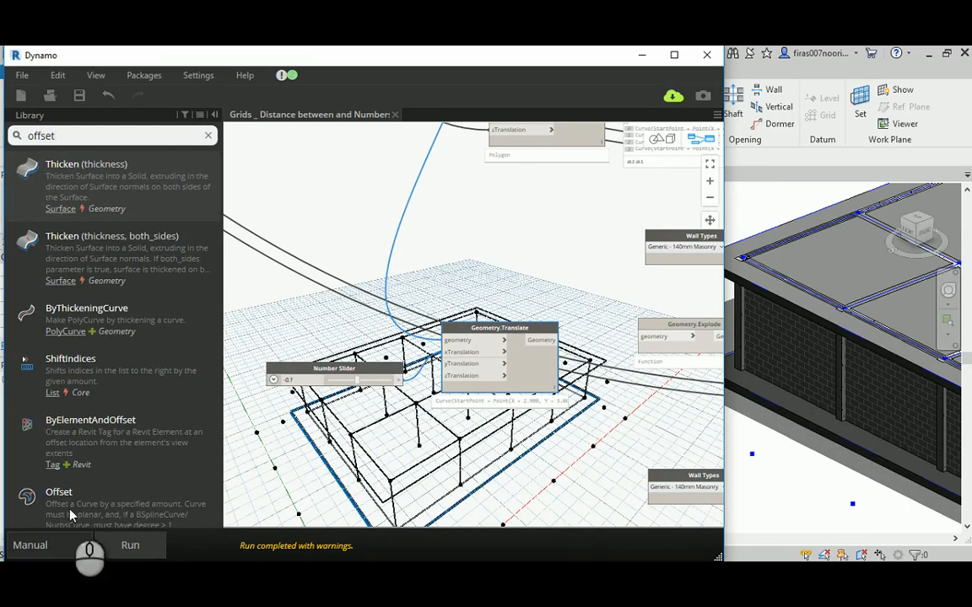
pyautogui.scroll(-1, 70, 514)
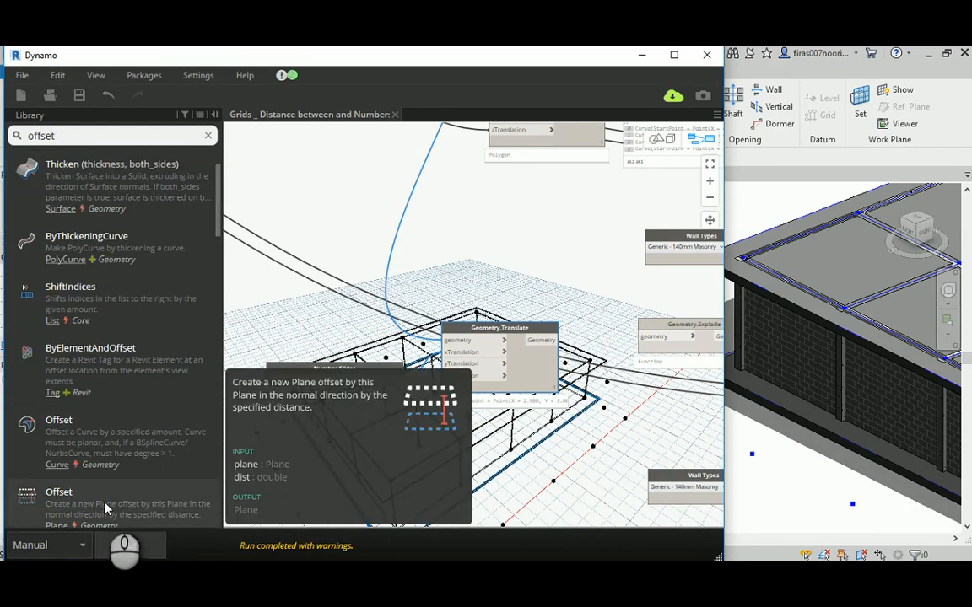
pyautogui.moveTo(95, 456); pyautogui.dragTo(464, 256)
# Connect the lower floor's Geometry.Translate output to the curve input of Curve.Offset
pyautogui.moveTo(373, 171); pyautogui.dragTo(366, 342, button='middle')
pyautogui.click(366, 342)
pyautogui.moveTo(430, 200); pyautogui.dragTo(413, 325, button='middle')
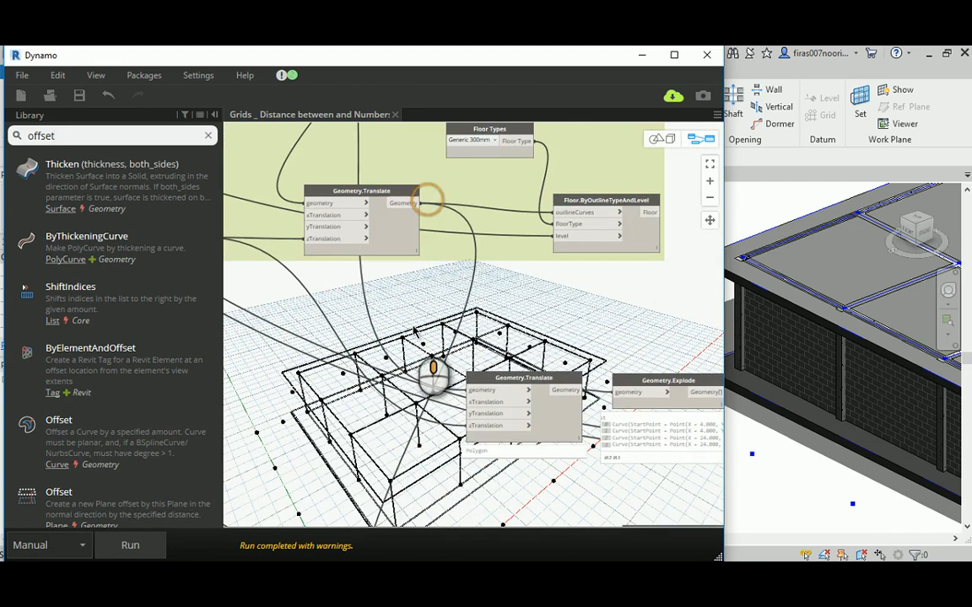
pyautogui.click(413, 200)
pyautogui.moveTo(391, 513); pyautogui.dragTo(386, 271, button='middle')
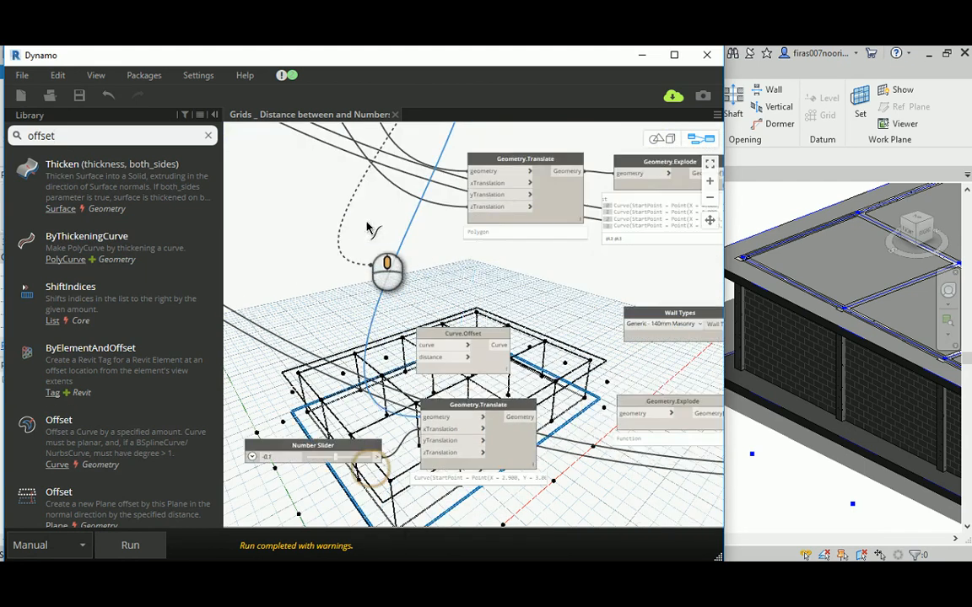
pyautogui.scroll(3, 387, 317)
pyautogui.click(427, 314)
# Connect the Number Slider output to the distance input of Curve.Offset
pyautogui.moveTo(361, 449); pyautogui.dragTo(394, 432, button='middle')
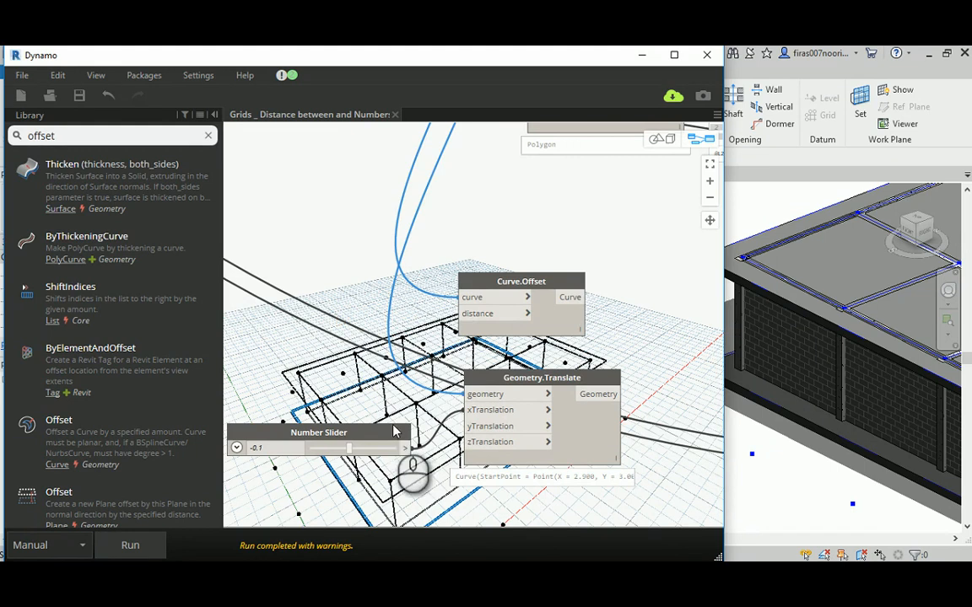
pyautogui.click(405, 447)
pyautogui.click(458, 317)
# Disconnect the geometry and xTranslation inputs of the copied Geometry.Translate and move the node further below Curve.Offset
pyautogui.click(477, 392)
pyautogui.click(418, 393)
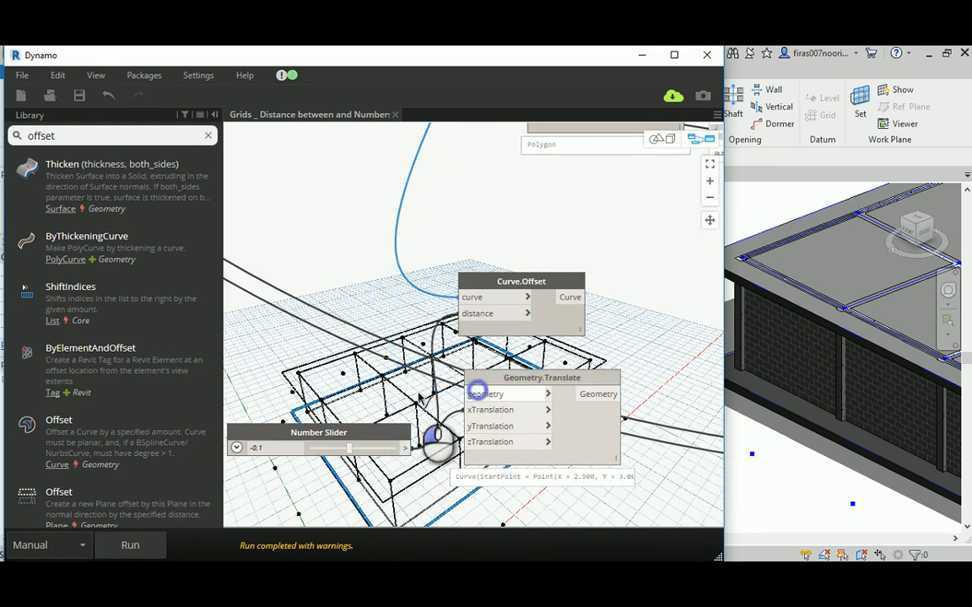
pyautogui.moveTo(510, 379); pyautogui.dragTo(519, 481)
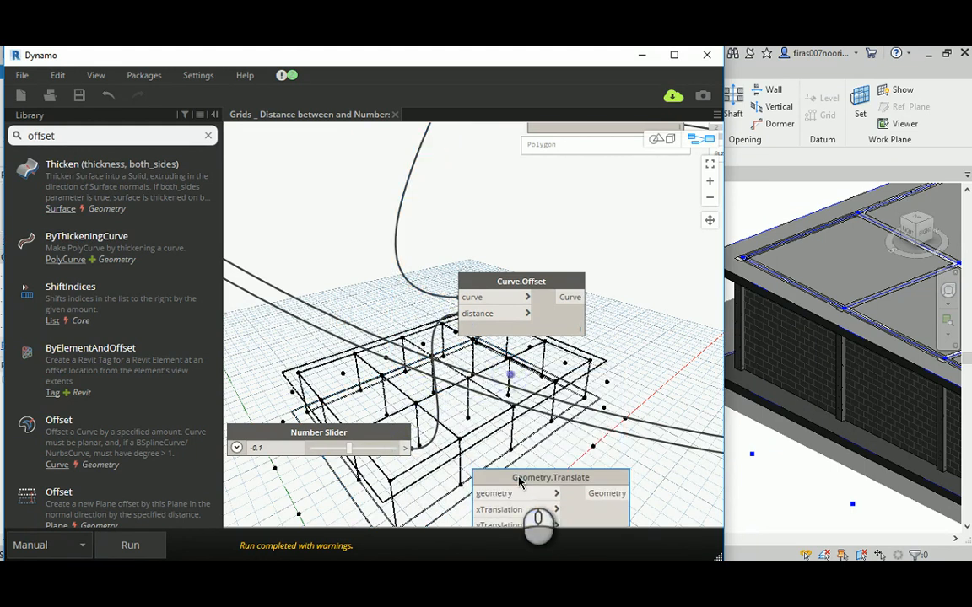
# Run the graph and examine the Curve.Offset outline in the 3D geometry preview
pyautogui.click(150, 549)
pyautogui.moveTo(342, 329); pyautogui.dragTo(368, 250, button='middle')
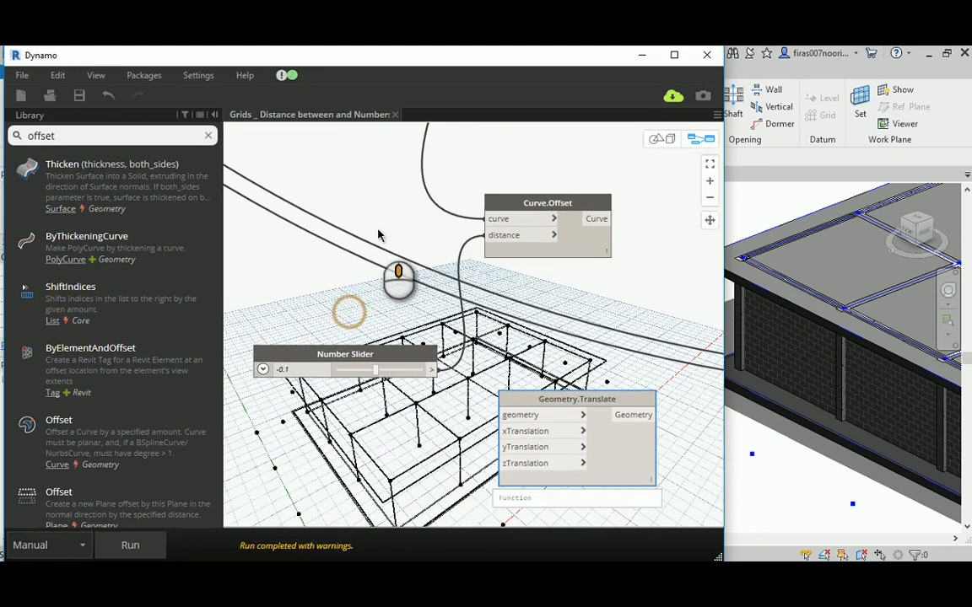
pyautogui.click(521, 205)
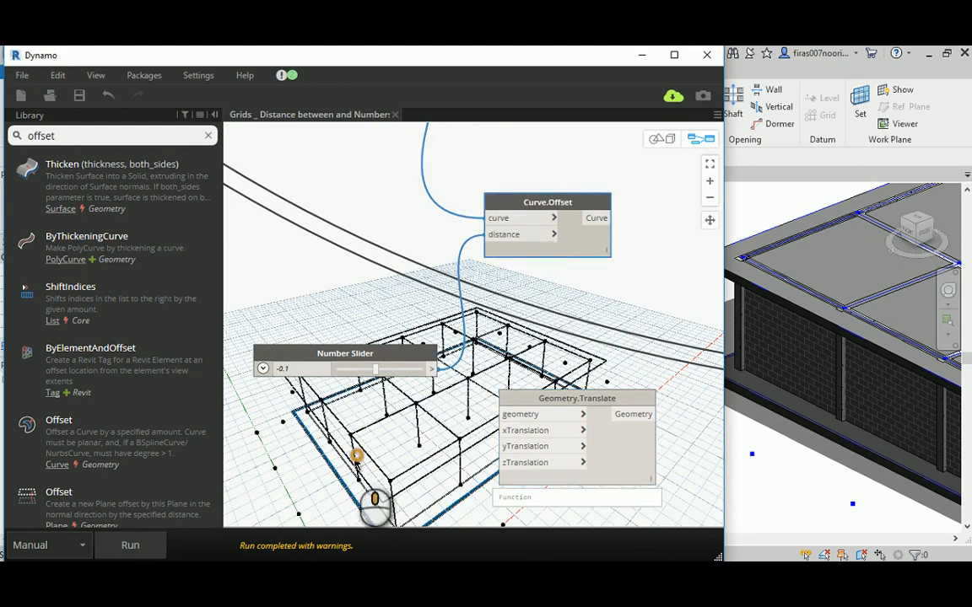
pyautogui.moveTo(321, 420); pyautogui.dragTo(346, 376, button='middle')
pyautogui.click(661, 139)
pyautogui.scroll(6, 352, 454)
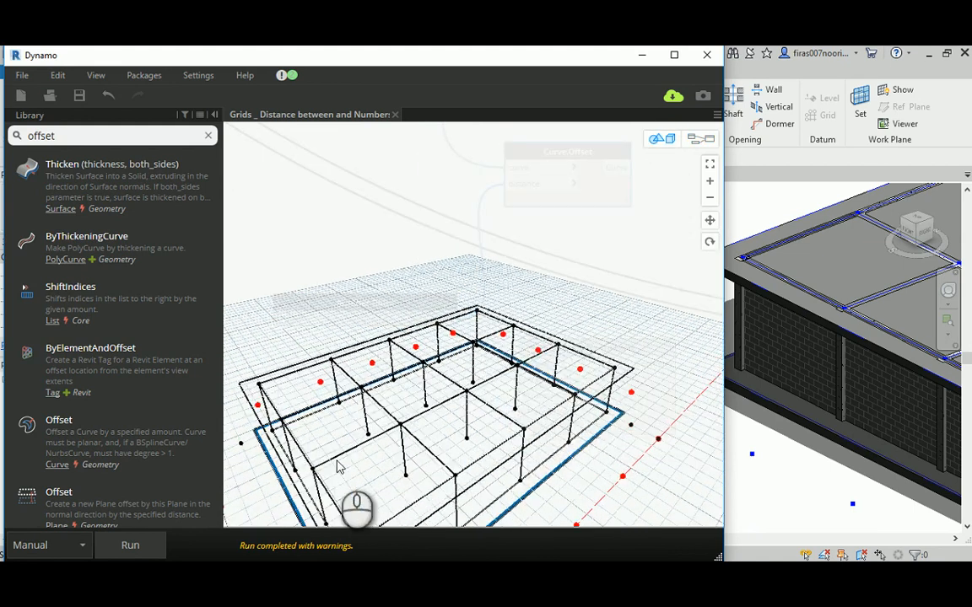
pyautogui.scroll(2, 388, 422)
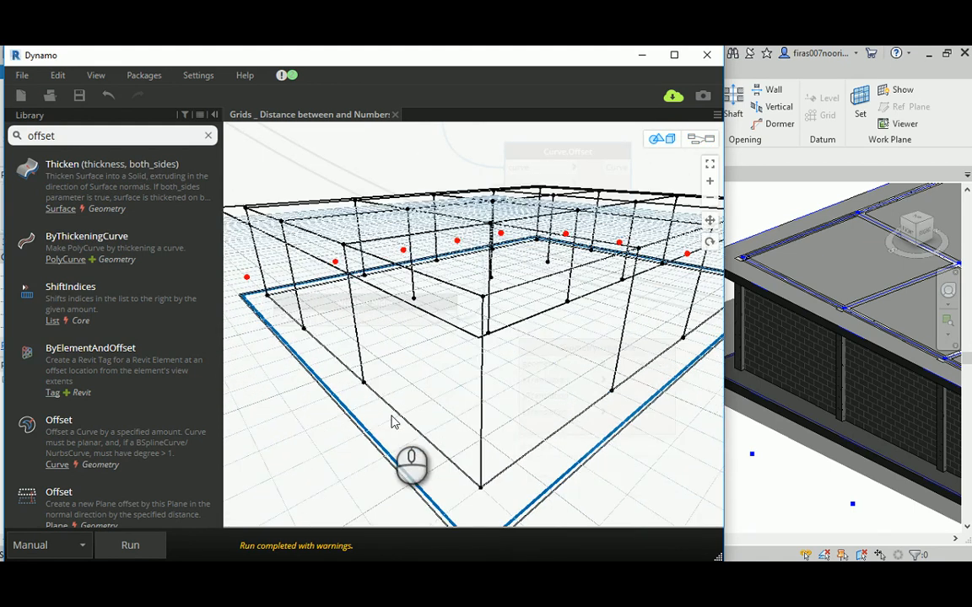
pyautogui.scroll(-2, 447, 380)
pyautogui.click(699, 140)
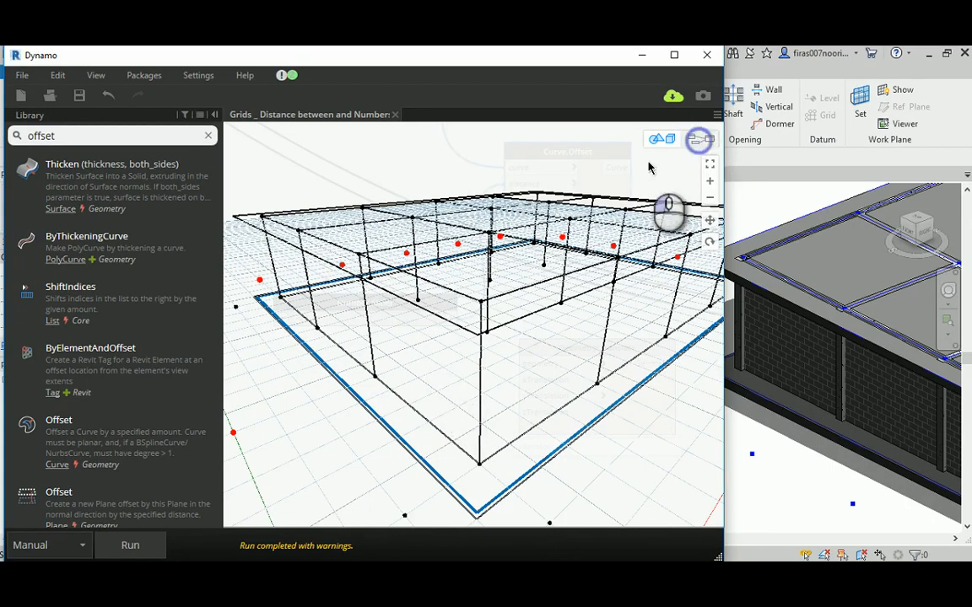
# Reposition the Curve.Offset node, set the Number Slider to -0.1 and run the graph again
pyautogui.moveTo(547, 153); pyautogui.dragTo(570, 208)
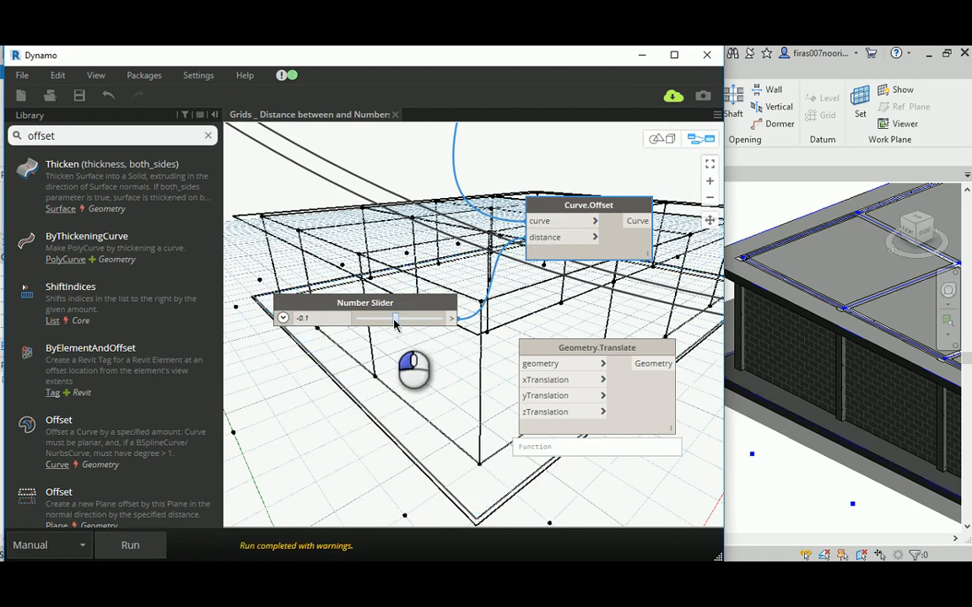
pyautogui.click(146, 541)
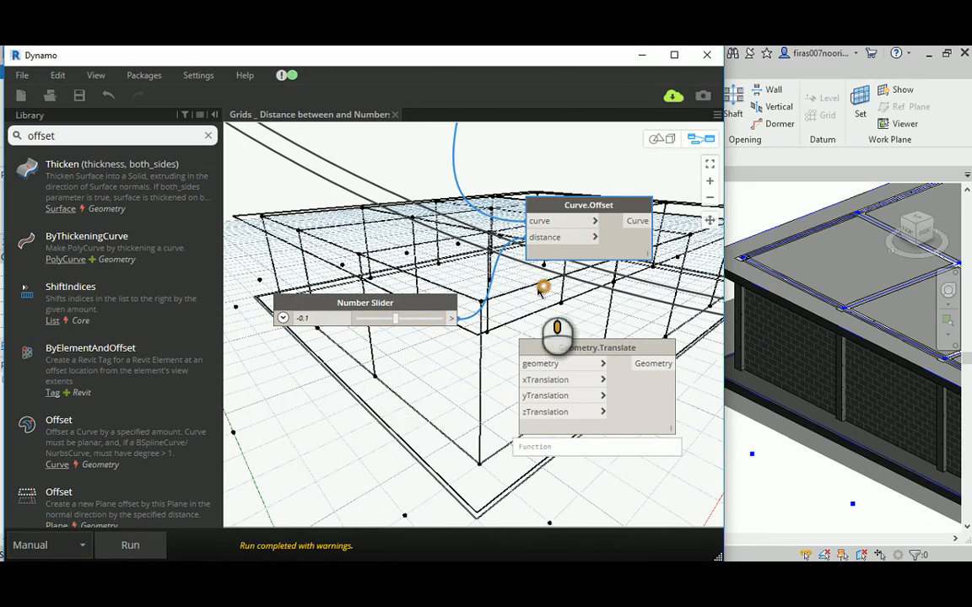
# Delete the copied Geometry.Translate node and move Curve.Offset down beside the Number Slider
pyautogui.moveTo(486, 263); pyautogui.dragTo(413, 323, button='middle')
pyautogui.scroll(-3, 407, 390)
pyautogui.moveTo(477, 346); pyautogui.dragTo(424, 374, button='middle')
pyautogui.click(406, 410)
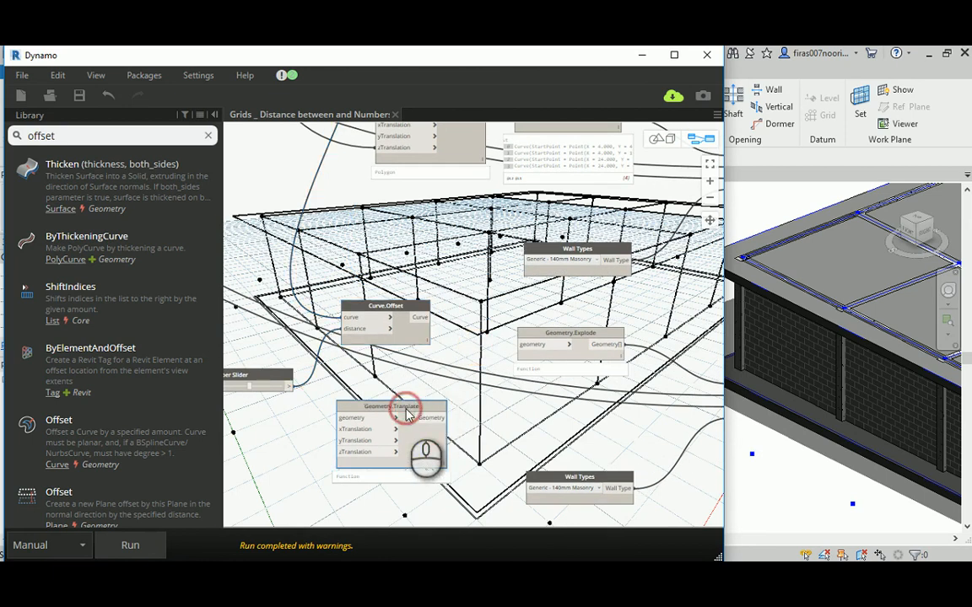
pyautogui.rightClick(405, 411)
pyautogui.click(470, 239)
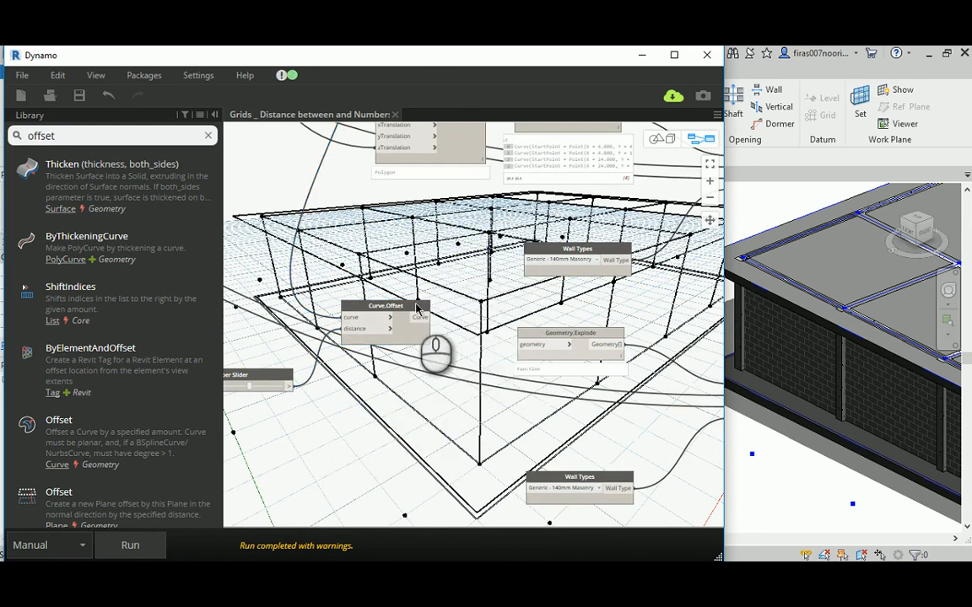
pyautogui.moveTo(416, 310); pyautogui.dragTo(397, 393)
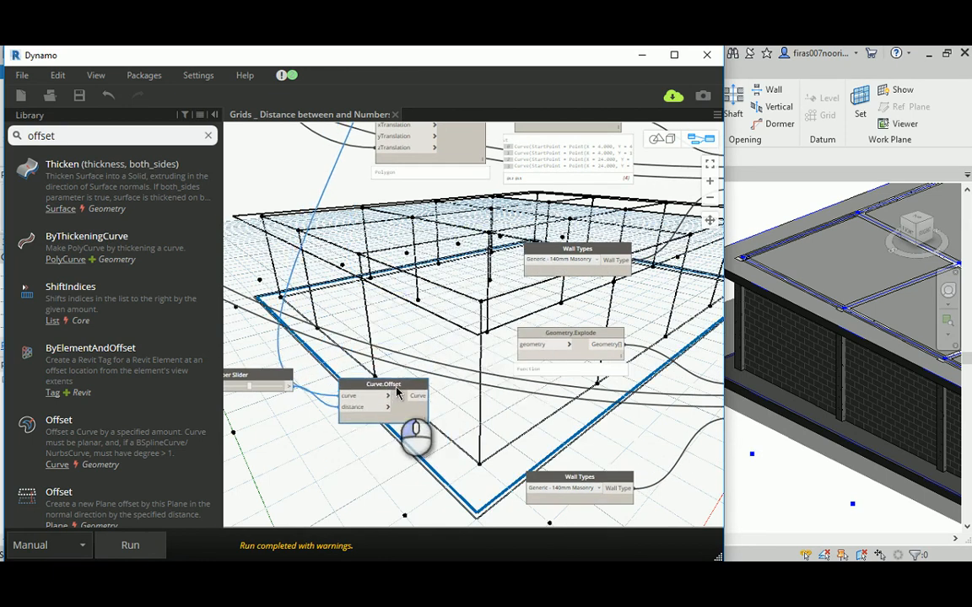
pyautogui.moveTo(397, 390); pyautogui.dragTo(329, 329, button='middle')
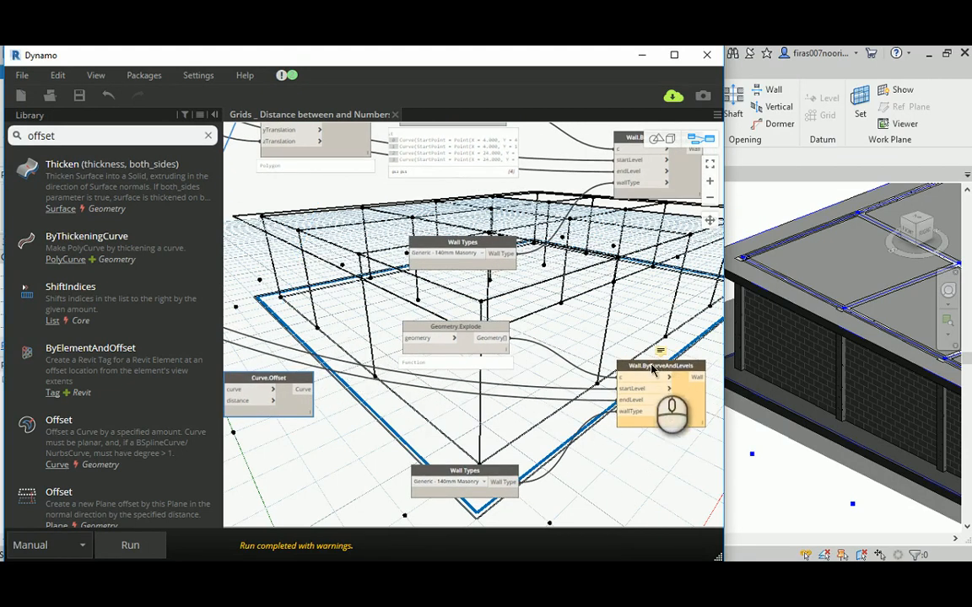
# Delete the copied Wall.ByCurveAndLevels node and move the Wall.ByCurveAndHeight node down between Geometry.Explode and the lower Wall Types node
pyautogui.rightClick(652, 368)
pyautogui.click(679, 374)
pyautogui.scroll(-2, 530, 360)
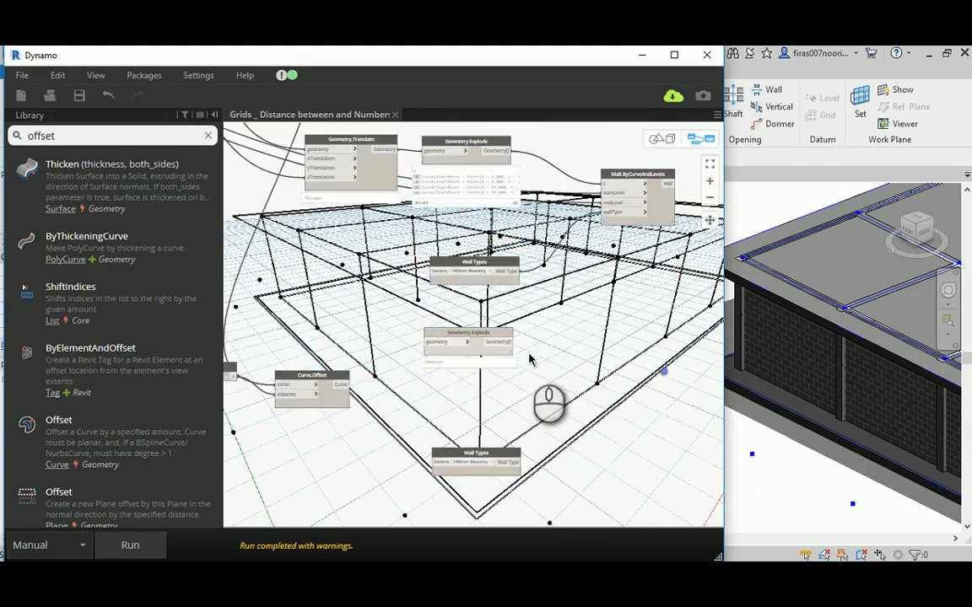
pyautogui.scroll(-4, 530, 360)
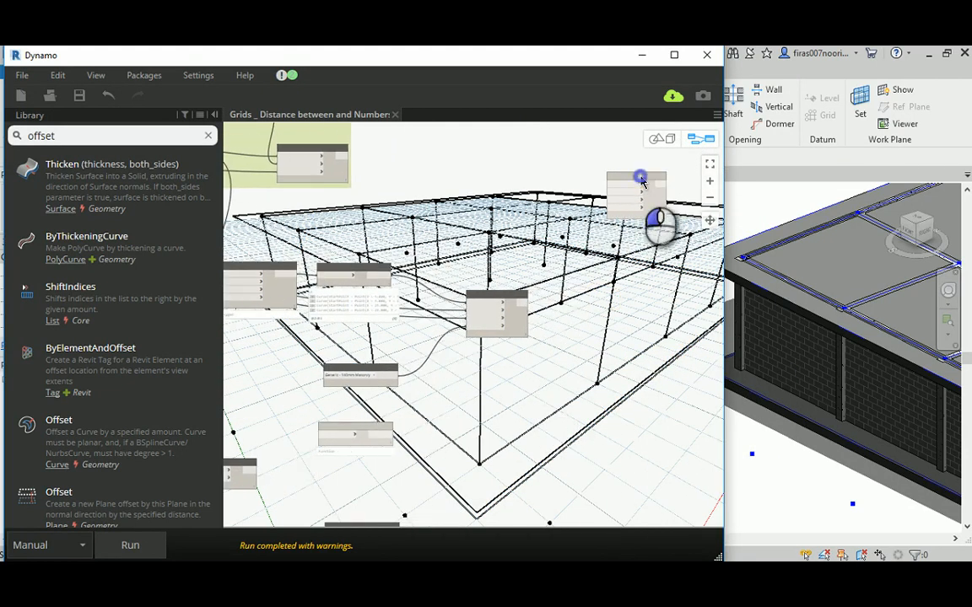
pyautogui.moveTo(463, 472); pyautogui.dragTo(644, 325, button='middle')
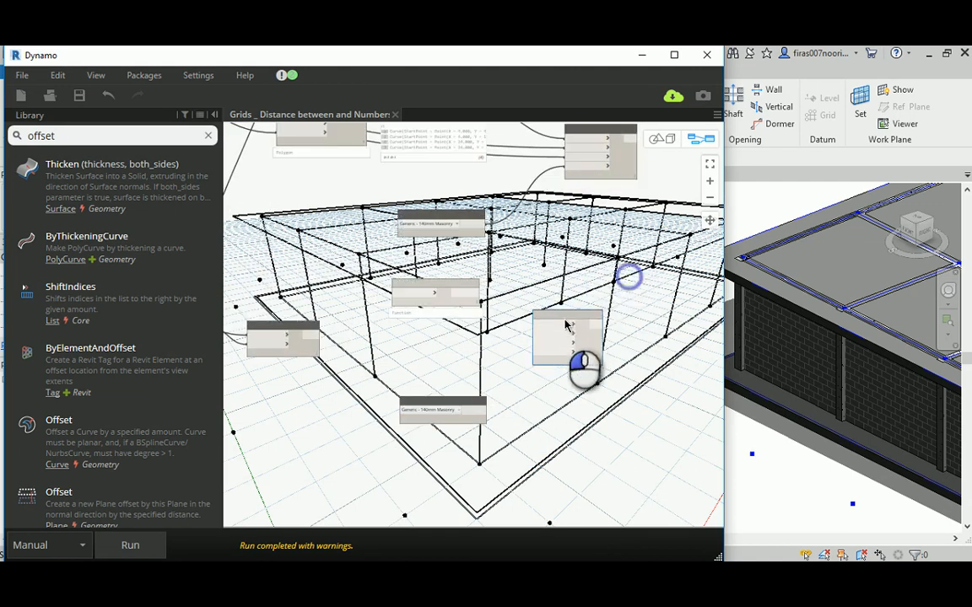
pyautogui.scroll(2, 468, 337)
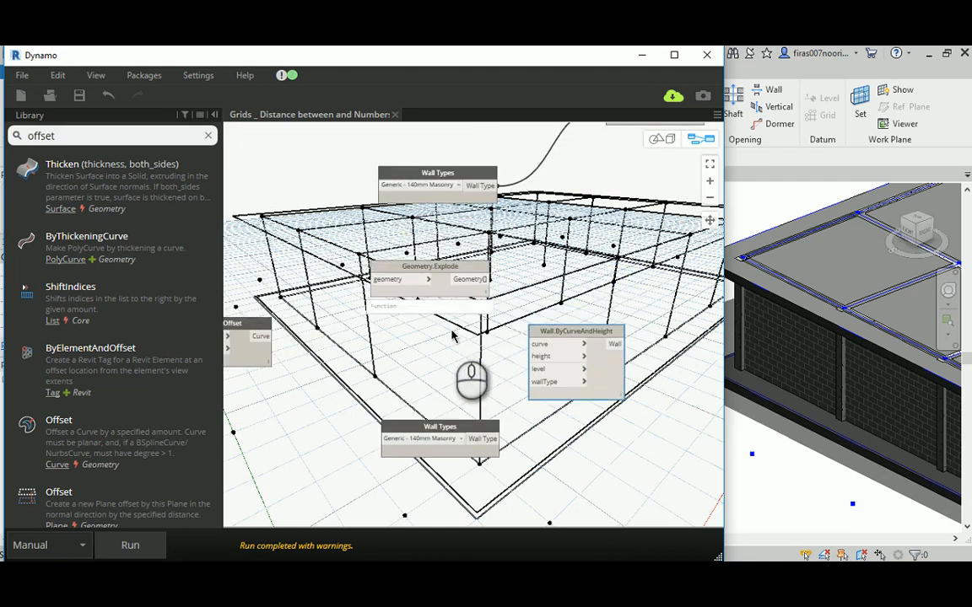
# Connect the Curve output of Curve.Offset to the curve input of Wall.ByCurveAndHeight
pyautogui.moveTo(452, 336); pyautogui.dragTo(464, 340, button='middle')
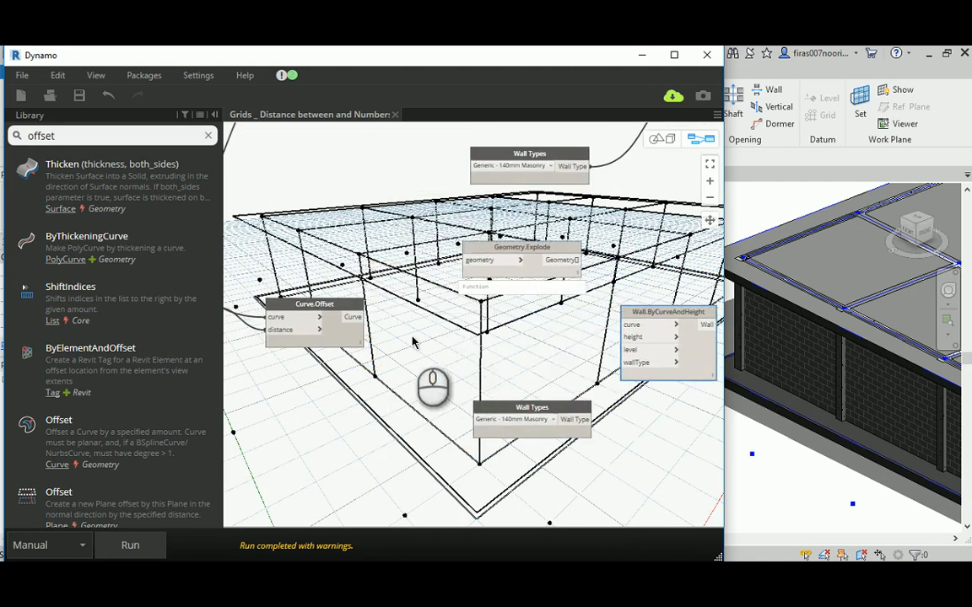
pyautogui.moveTo(412, 336); pyautogui.dragTo(538, 327, button='middle')
pyautogui.moveTo(289, 284); pyautogui.dragTo(296, 318)
pyautogui.moveTo(489, 326); pyautogui.dragTo(392, 337, button='middle')
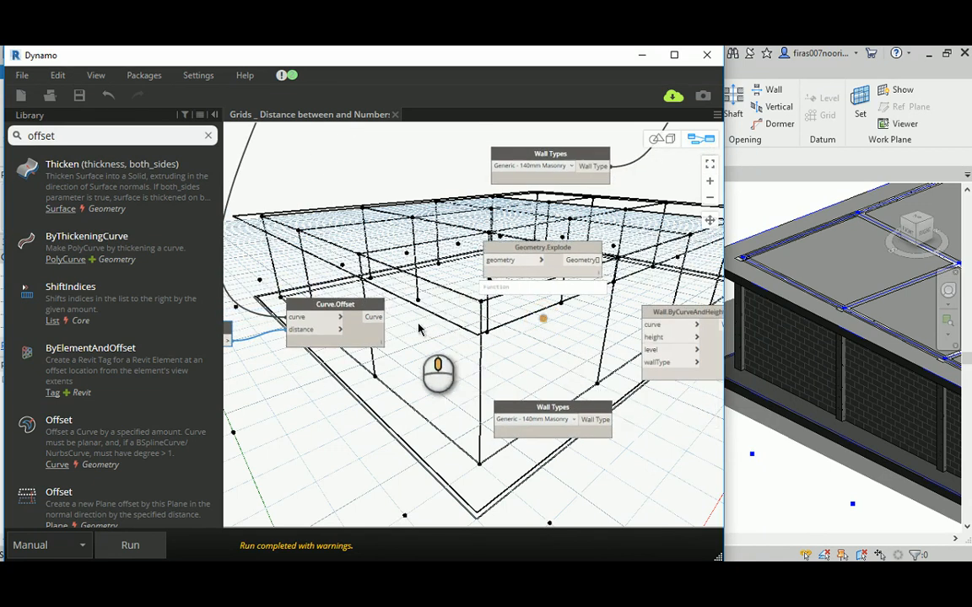
pyautogui.click(359, 305)
pyautogui.moveTo(383, 326); pyautogui.dragTo(668, 326)
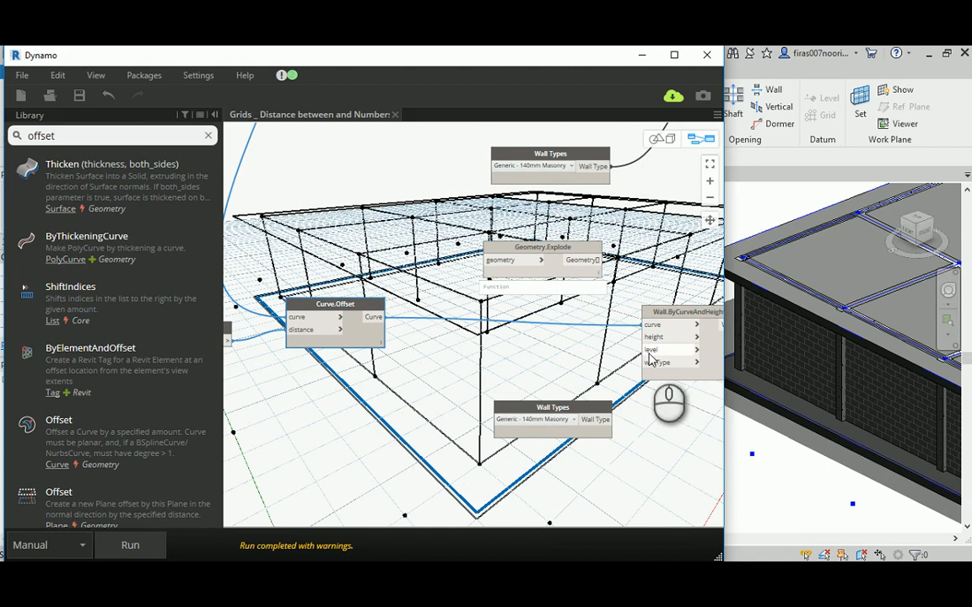
# Connect the Level 1 Levels node to the level input of Wall.ByCurveAndHeight
pyautogui.scroll(-5, 650, 358)
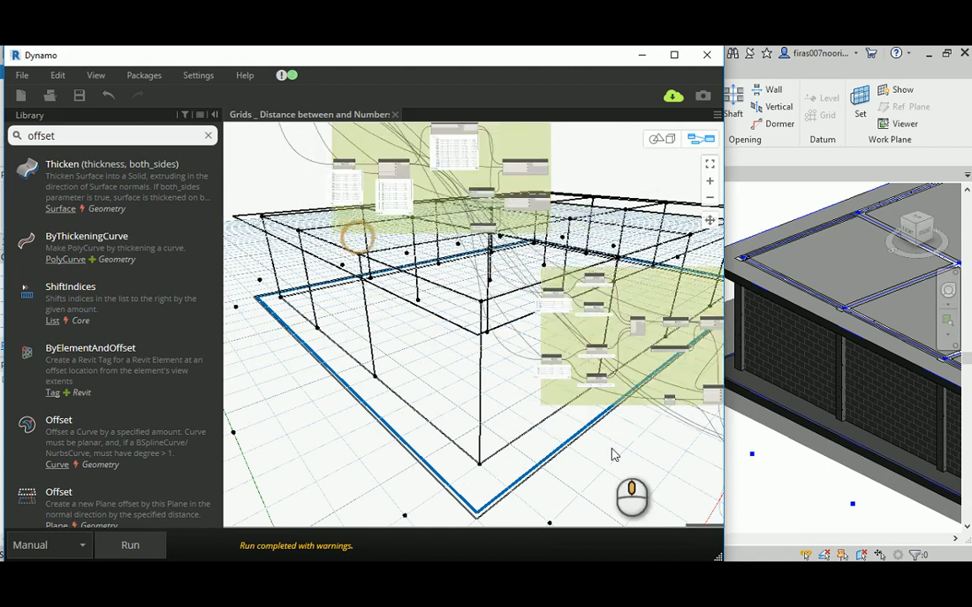
pyautogui.scroll(5, 440, 277)
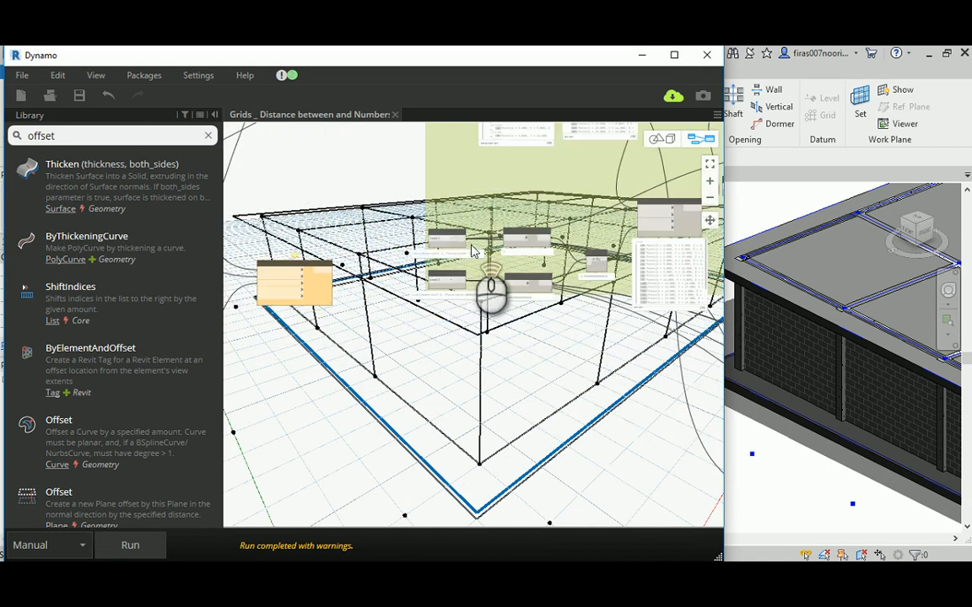
pyautogui.scroll(3, 460, 241)
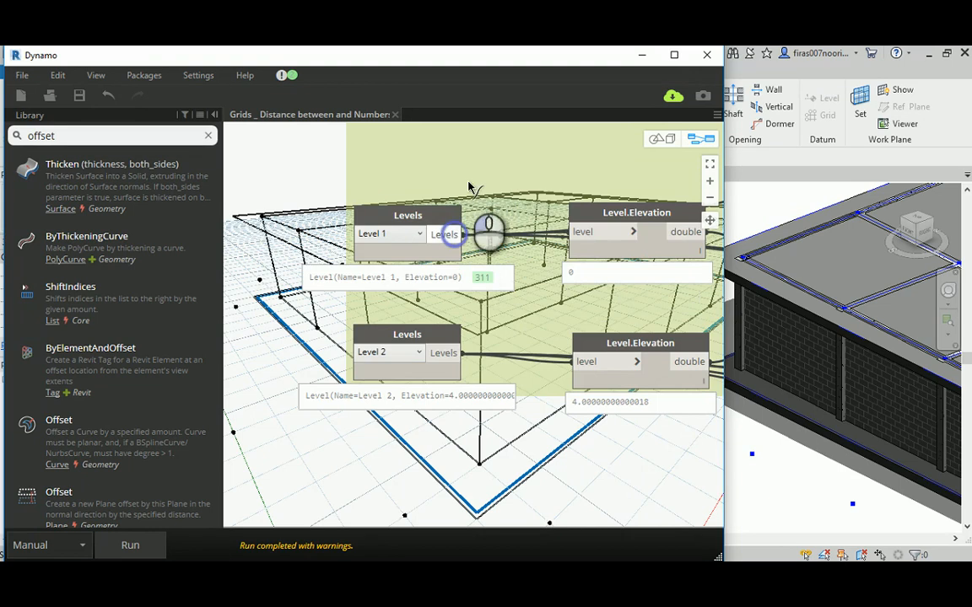
pyautogui.scroll(-3, 472, 184)
pyautogui.scroll(-7, 472, 182)
pyautogui.moveTo(588, 407); pyautogui.dragTo(358, 261, button='middle')
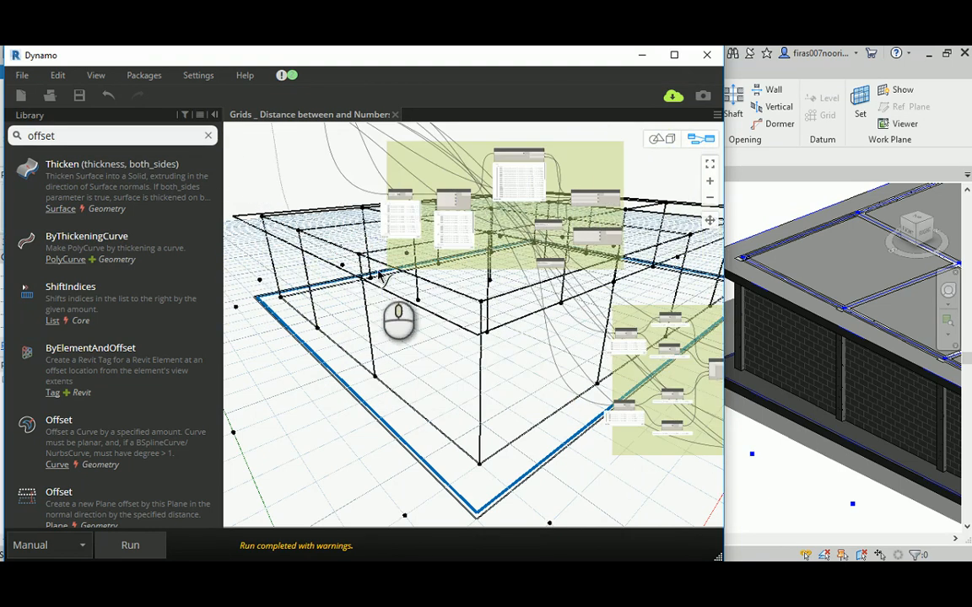
pyautogui.moveTo(532, 374); pyautogui.dragTo(287, 251, button='middle')
pyautogui.scroll(5, 619, 414)
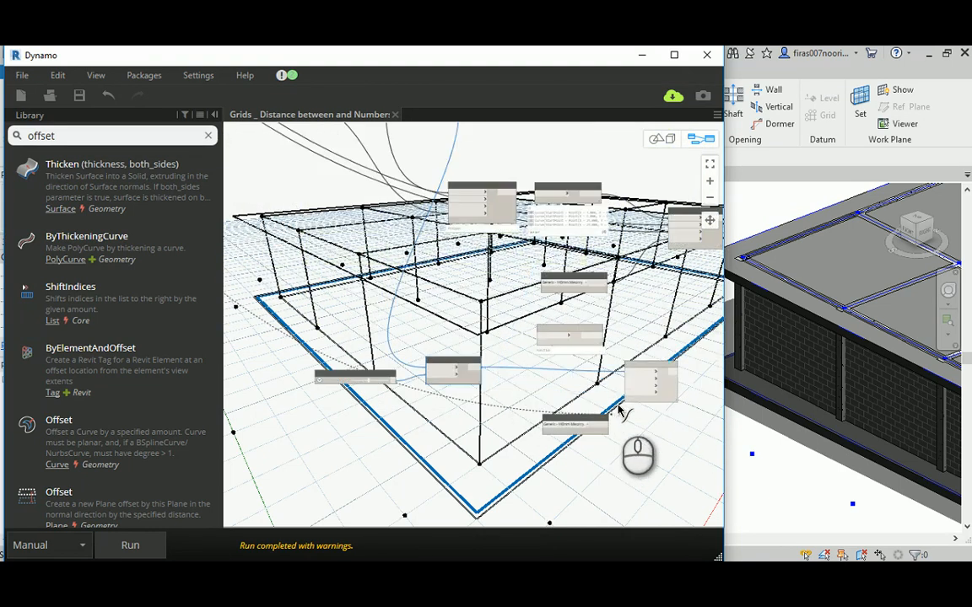
pyautogui.scroll(2, 624, 395)
pyautogui.click(632, 368)
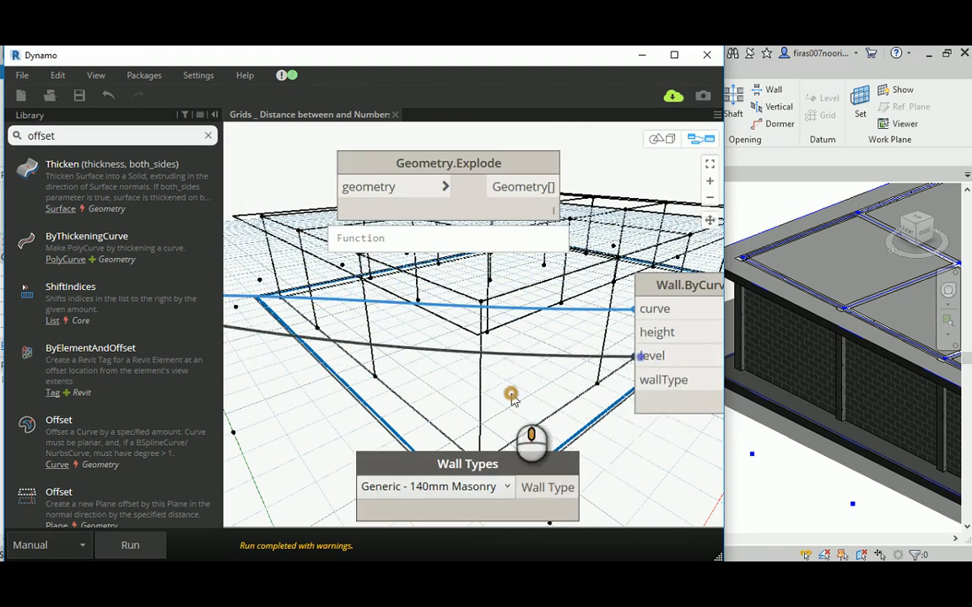
# Connect the lower Wall Types node to the wallType input of Wall.ByCurveAndHeight and set its wall type to Storefront
pyautogui.moveTo(440, 422); pyautogui.dragTo(389, 411)
pyautogui.click(525, 434)
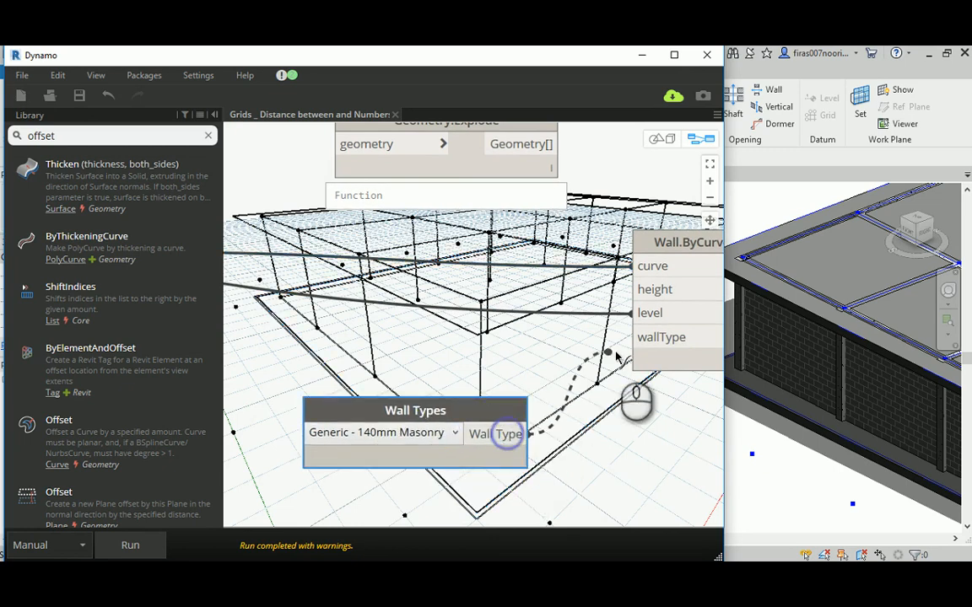
pyautogui.click(639, 338)
pyautogui.click(445, 453)
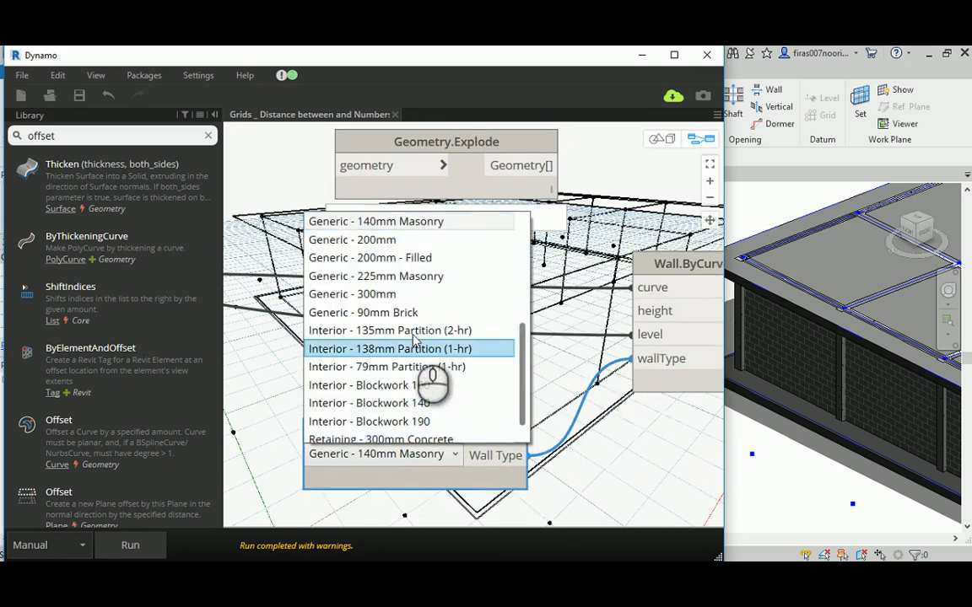
pyautogui.scroll(-1, 426, 375)
pyautogui.click(341, 422)
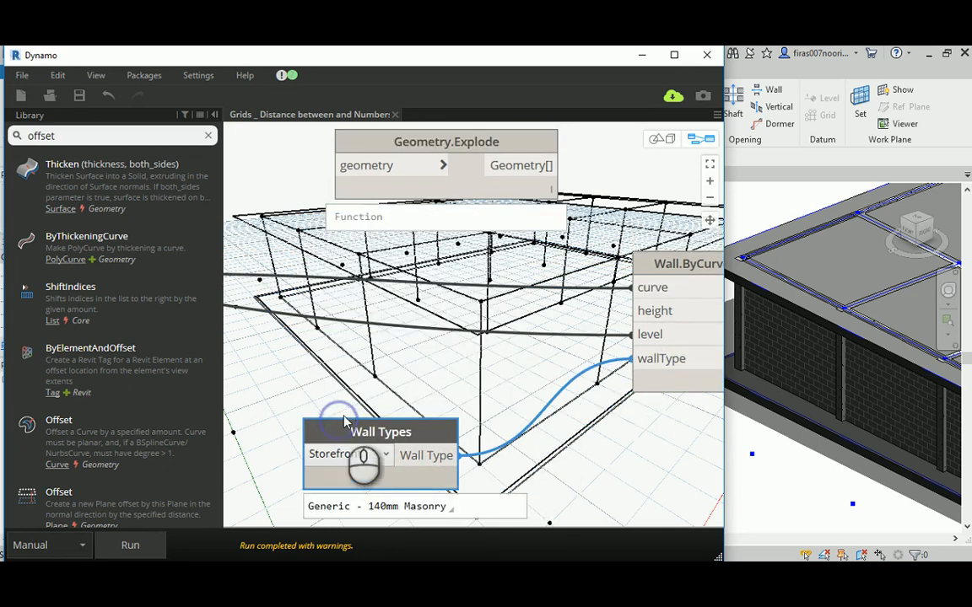
# Reposition the unconnected Geometry.Explode node and move the Storefront Wall Types node lower to make room beside Curve.Offset
pyautogui.scroll(-3, 342, 404)
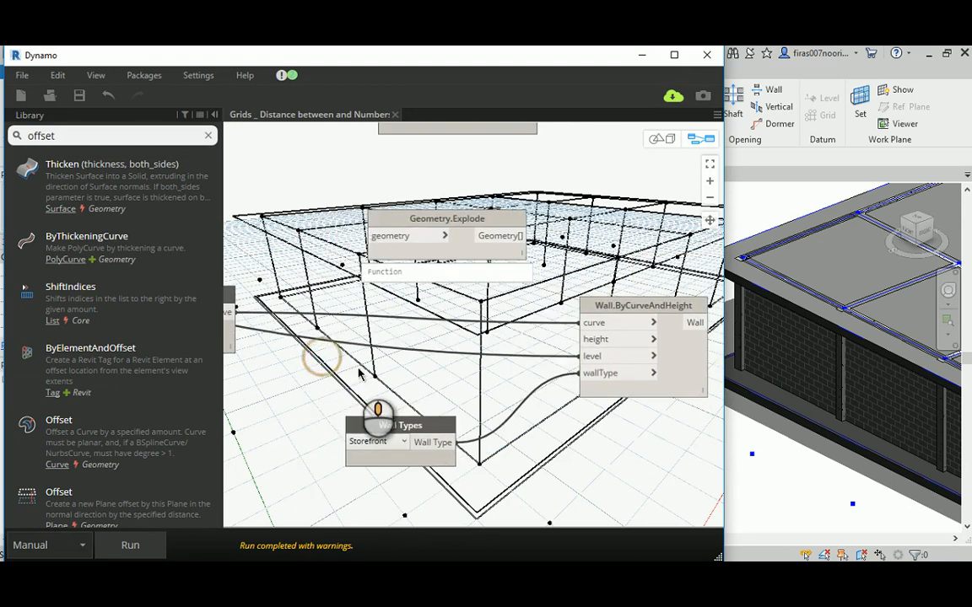
pyautogui.moveTo(424, 219); pyautogui.dragTo(362, 218)
pyautogui.moveTo(331, 176); pyautogui.dragTo(420, 219, button='middle')
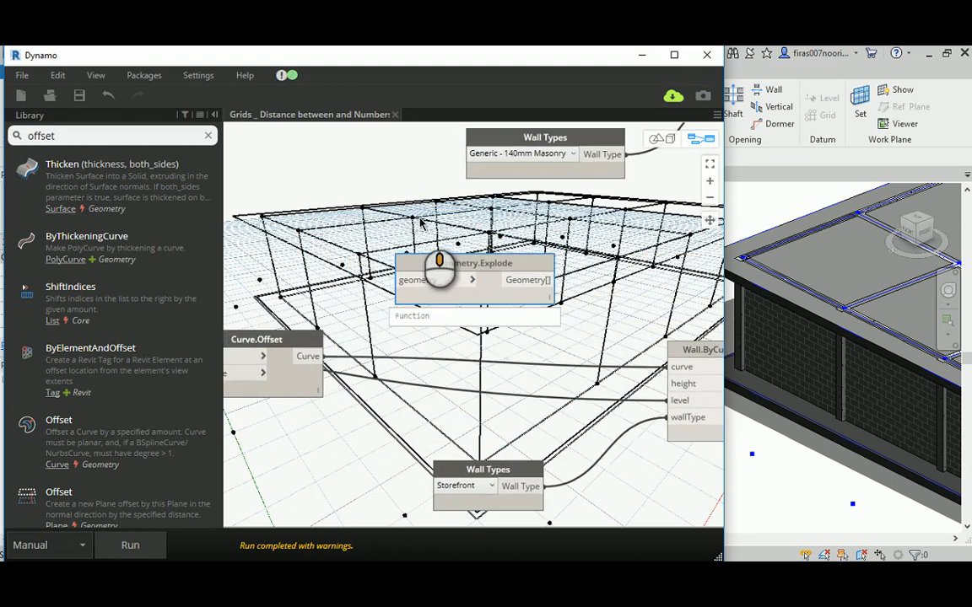
pyautogui.moveTo(447, 255); pyautogui.dragTo(487, 256)
pyautogui.moveTo(354, 312); pyautogui.dragTo(390, 287, button='middle')
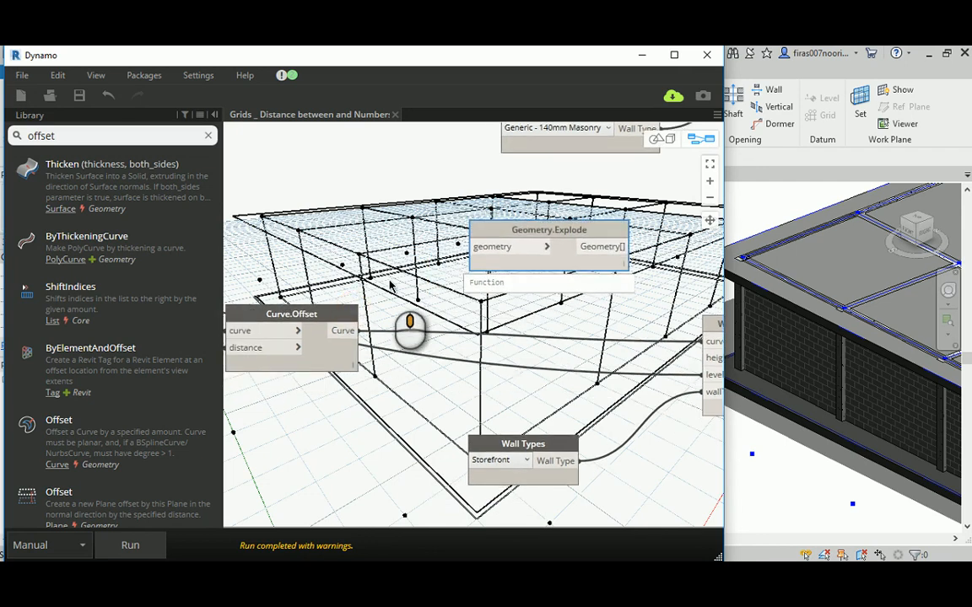
pyautogui.scroll(-2, 390, 287)
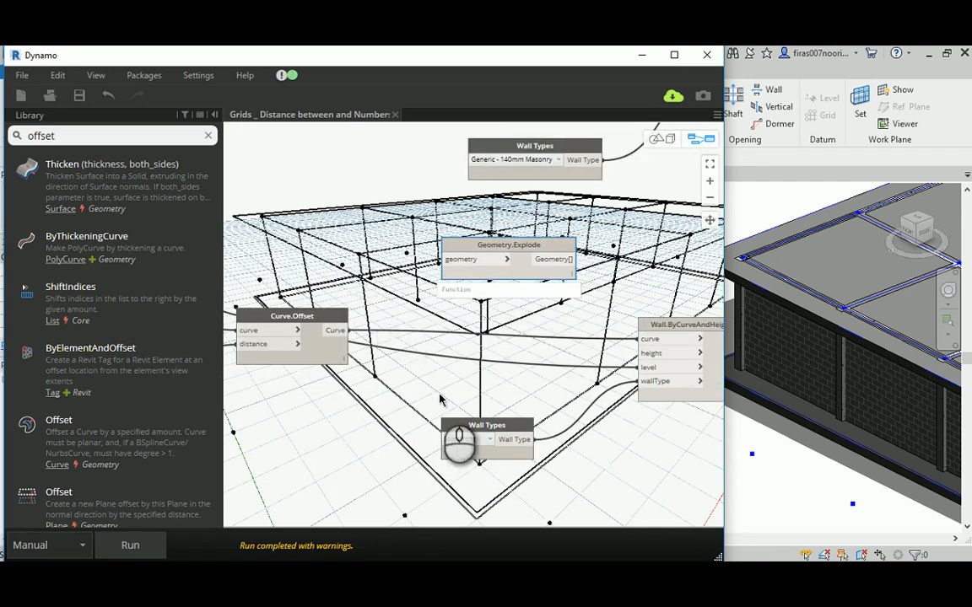
pyautogui.moveTo(487, 425); pyautogui.dragTo(501, 479)
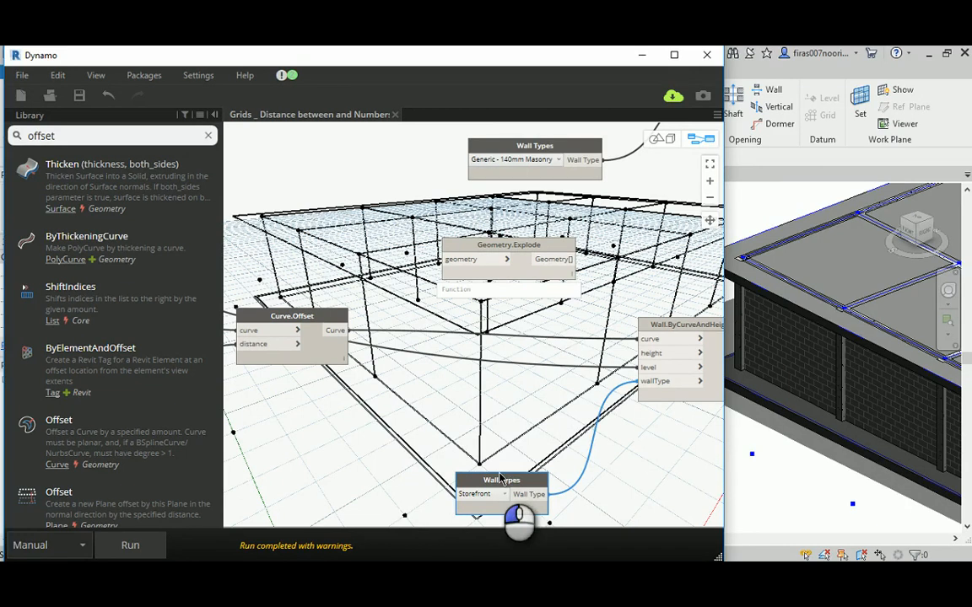
# Add a Number Slider above the Storefront Wall Types node and rename it Parapet Height
pyautogui.doubleClick(89, 135)
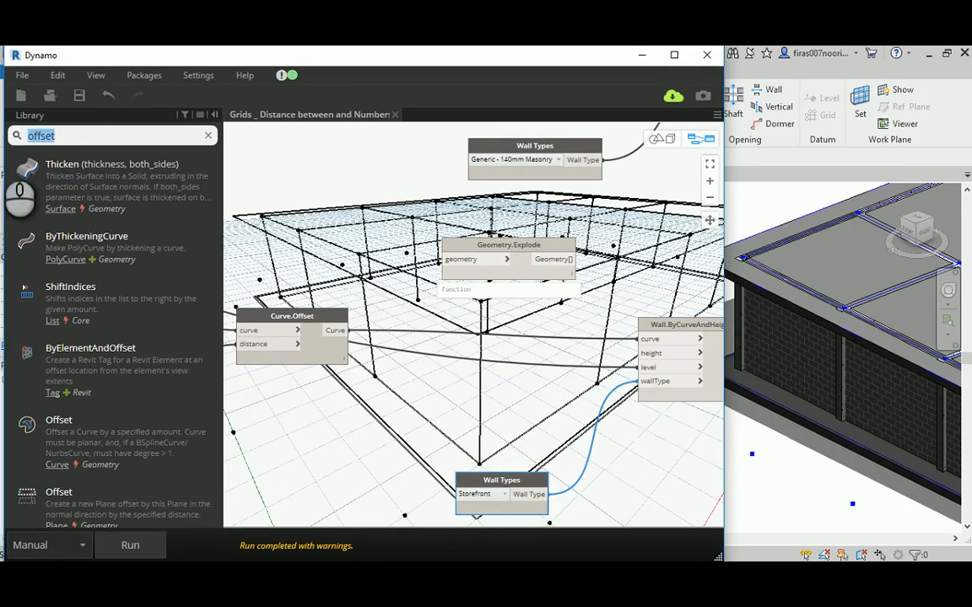
pyautogui.write('Slider')
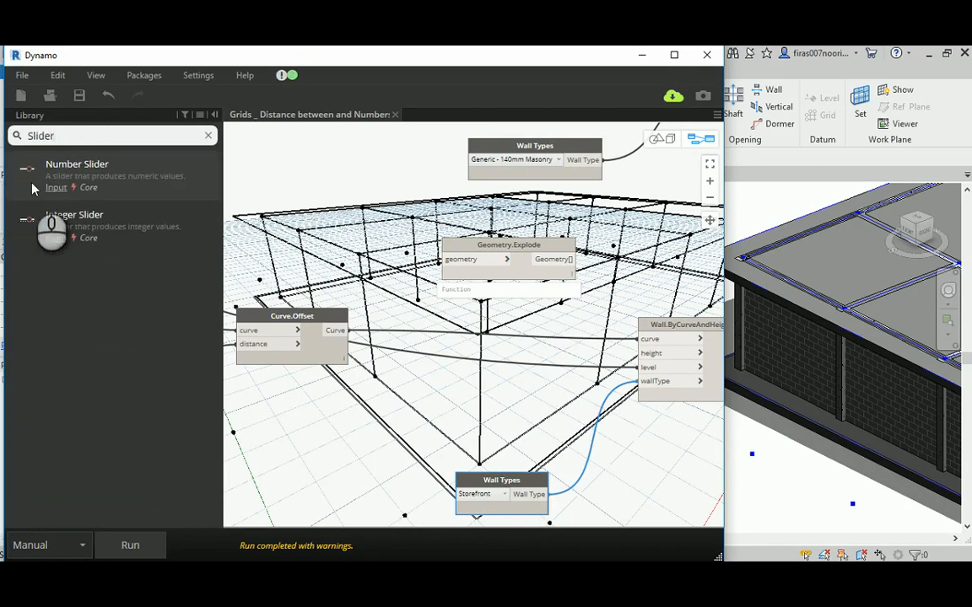
pyautogui.moveTo(32, 189); pyautogui.dragTo(373, 431)
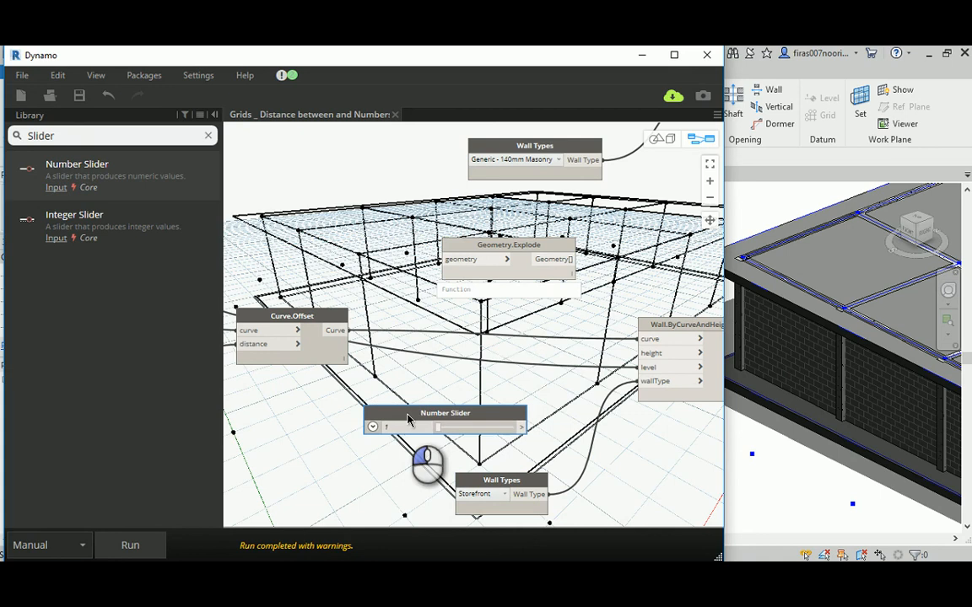
pyautogui.doubleClick(419, 415)
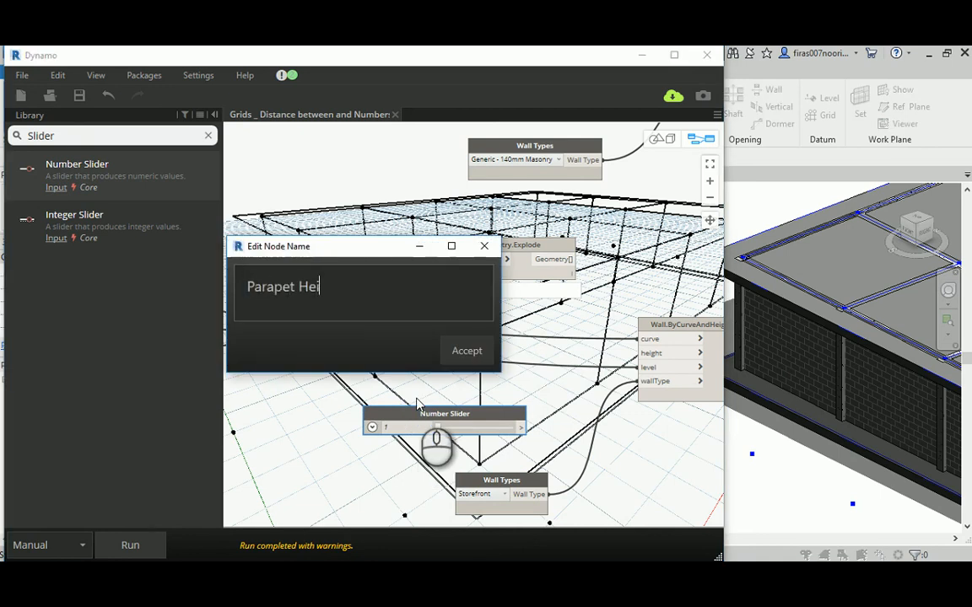
pyautogui.click(447, 351)
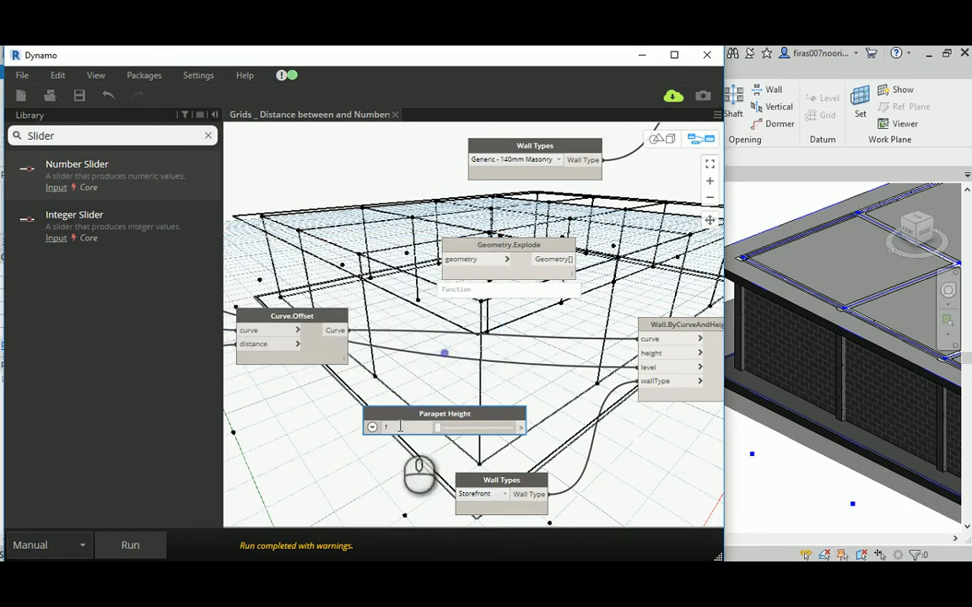
# Set the Parapet Height slider's range to min 0.1 and max 2, and connect it to the height input of Wall.ByCurveAndHeight
pyautogui.click(372, 429)
pyautogui.doubleClick(416, 460)
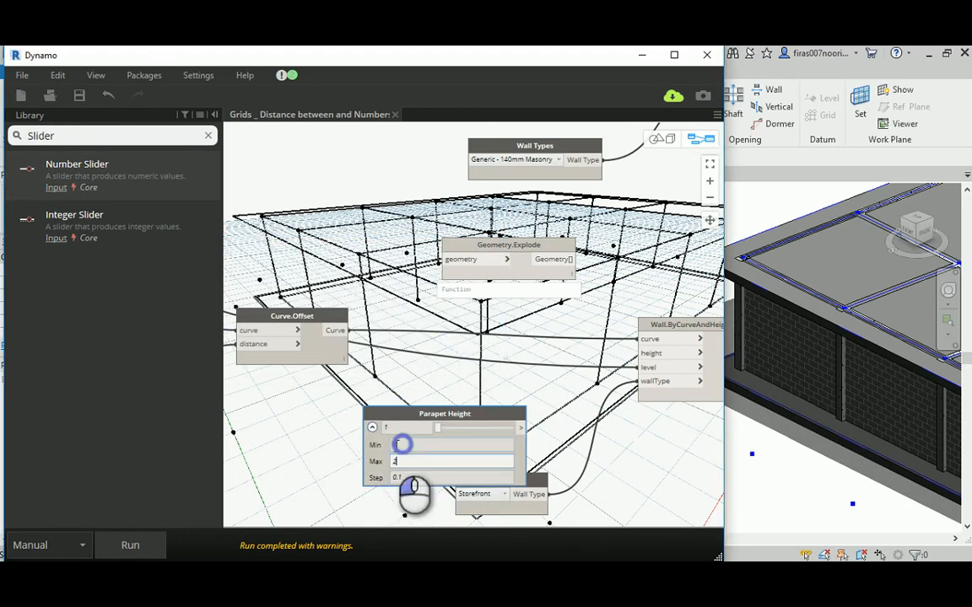
pyautogui.doubleClick(402, 445)
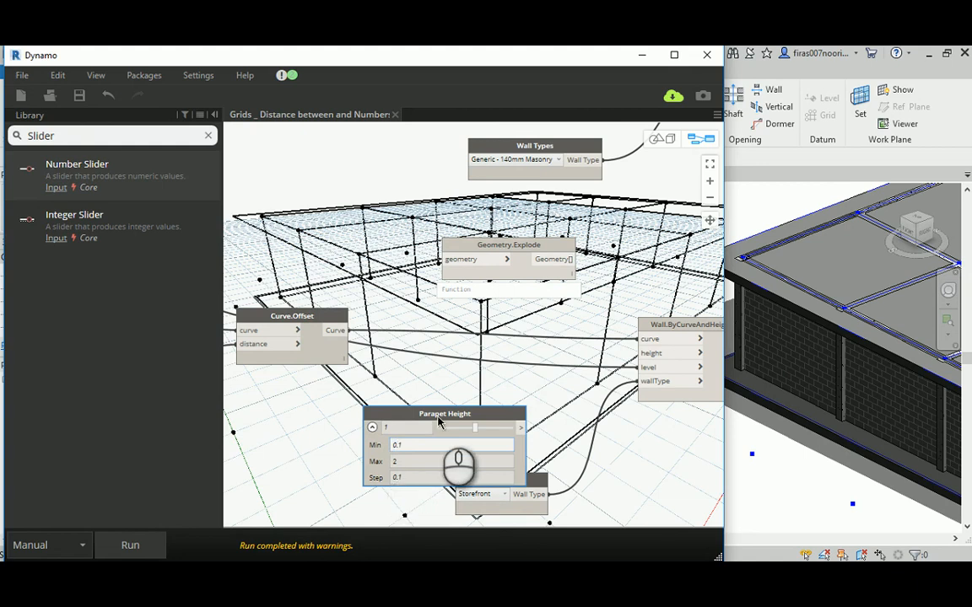
pyautogui.click(372, 428)
pyautogui.scroll(1, 552, 414)
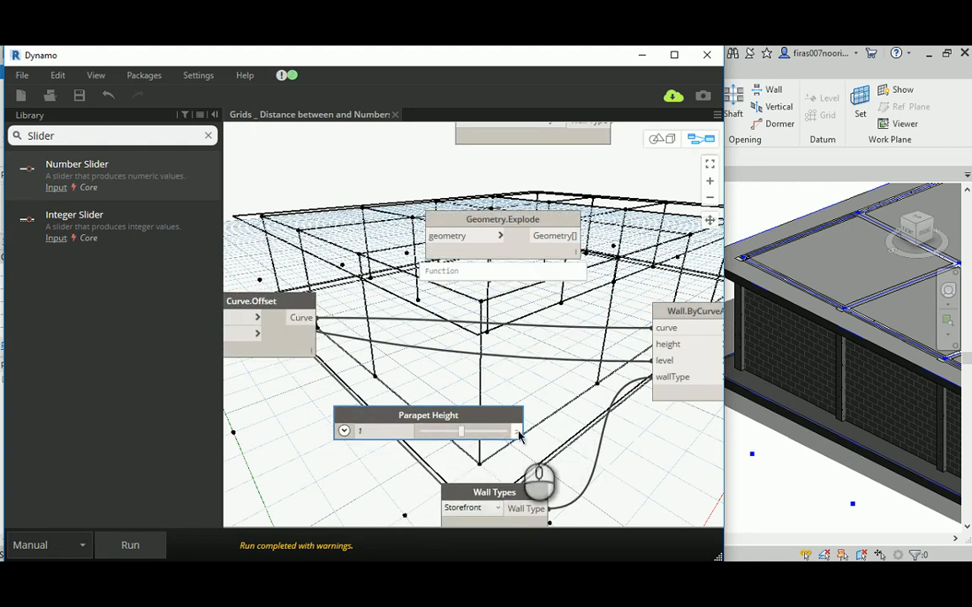
pyautogui.moveTo(516, 431); pyautogui.dragTo(657, 345)
pyautogui.moveTo(588, 329); pyautogui.dragTo(496, 293, button='middle')
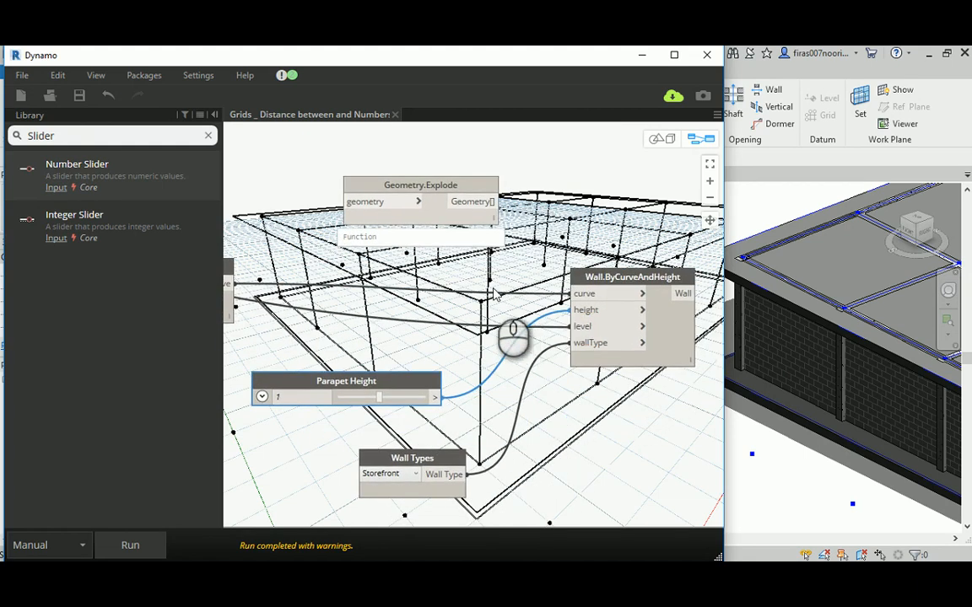
# Trace the curve input of Curve.Offset back through the graph and examine the node that supplies it
pyautogui.moveTo(391, 273); pyautogui.dragTo(555, 274, button='middle')
pyautogui.click(332, 264)
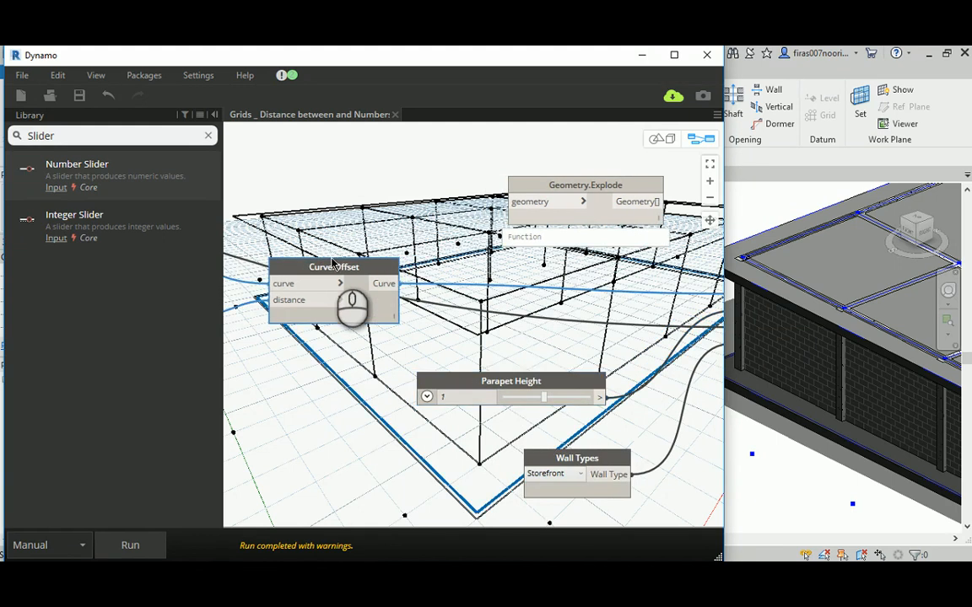
pyautogui.scroll(-3, 578, 321)
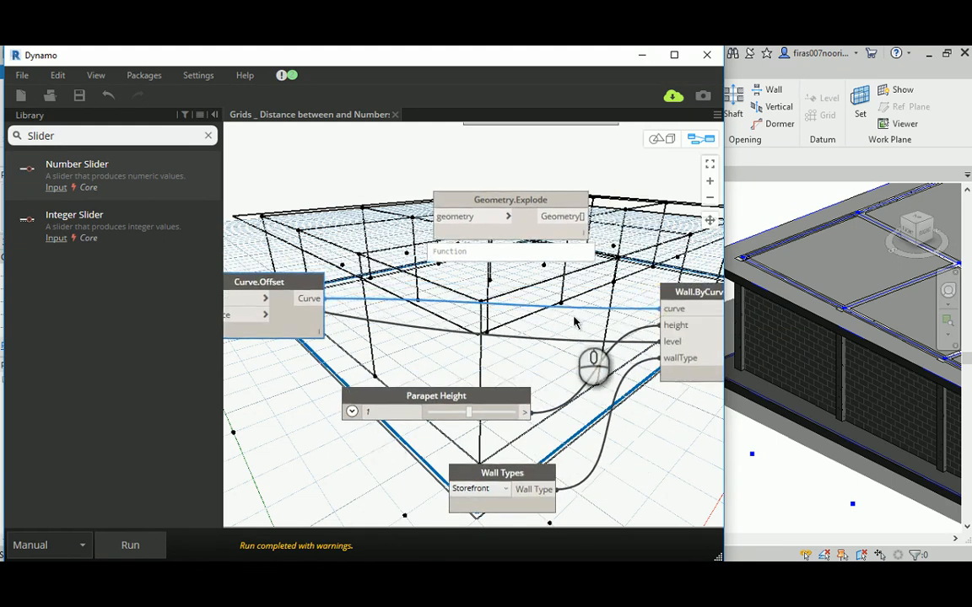
pyautogui.scroll(2, 574, 322)
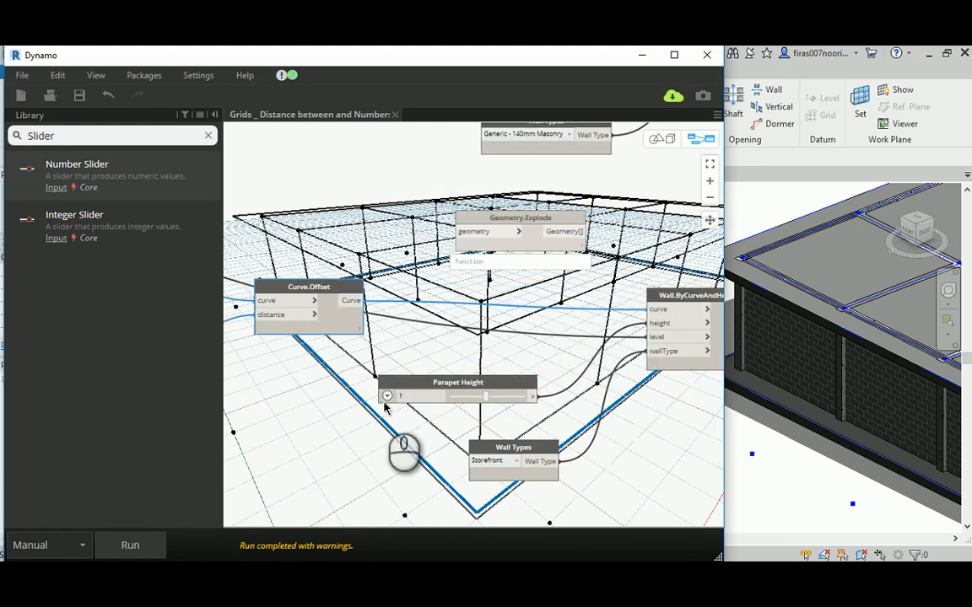
pyautogui.moveTo(315, 233); pyautogui.dragTo(521, 268, button='middle')
pyautogui.scroll(-3, 504, 173)
pyautogui.moveTo(501, 178); pyautogui.dragTo(475, 444, button='middle')
pyautogui.click(434, 180)
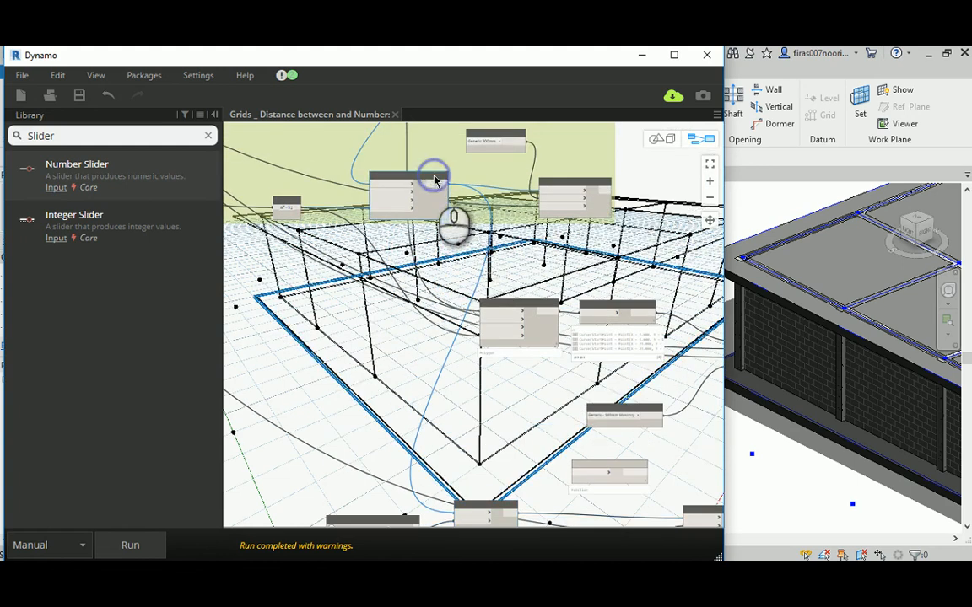
pyautogui.scroll(3, 430, 177)
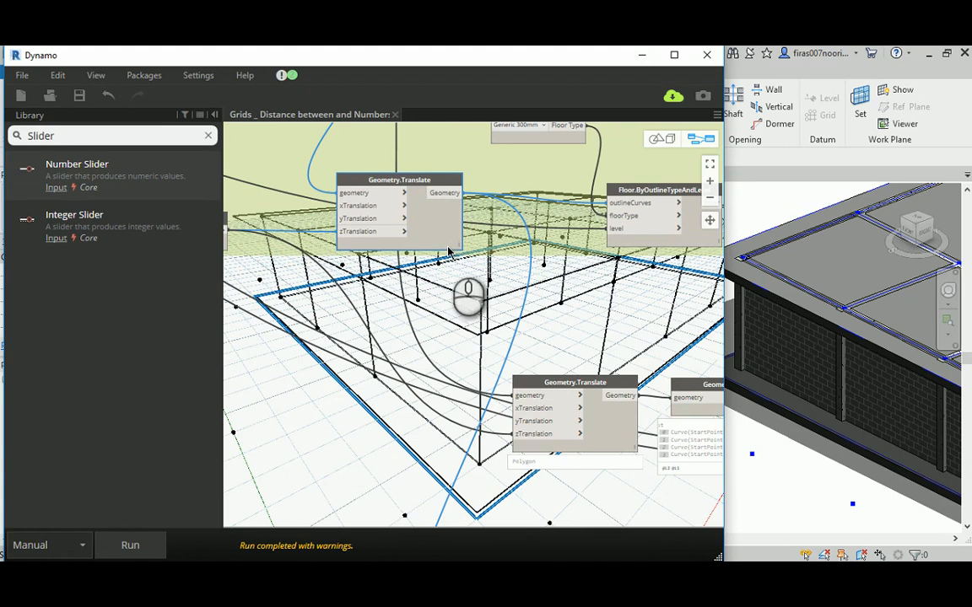
# Route the Curve.Offset output through Geometry.Explode into the curve input of Wall.ByCurveAndHeight, and run the graph
pyautogui.moveTo(457, 264)
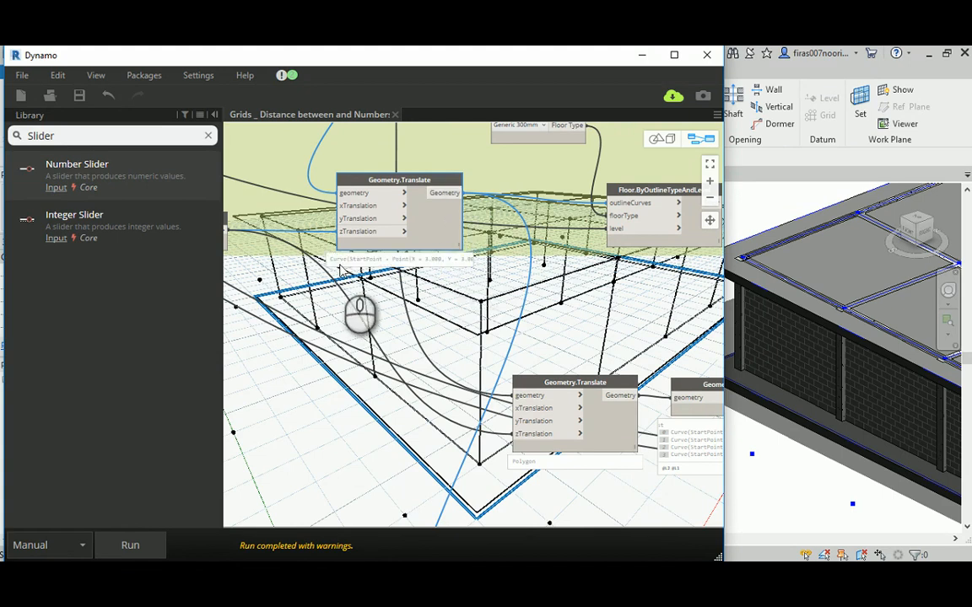
pyautogui.scroll(-2, 387, 327)
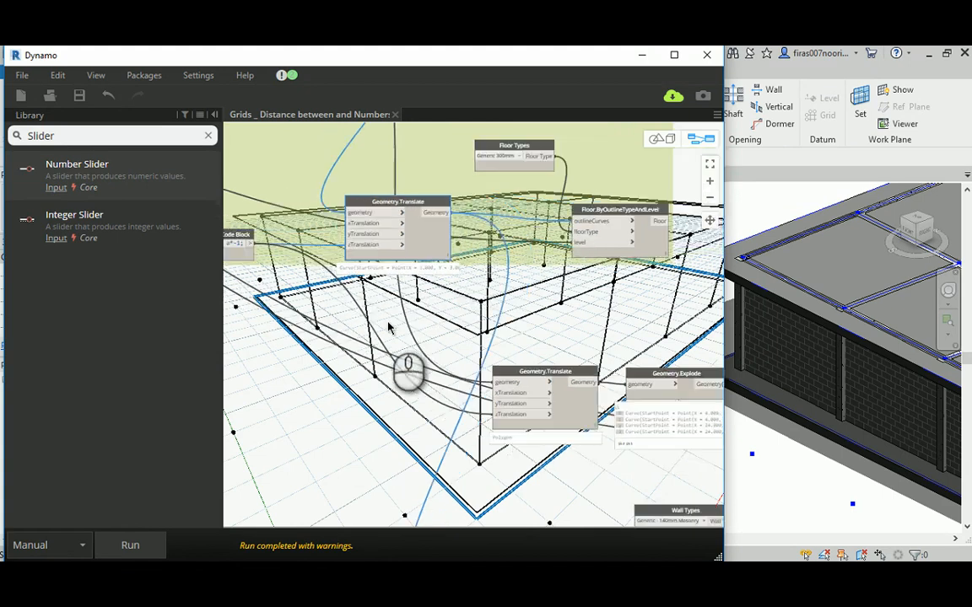
pyautogui.moveTo(390, 334); pyautogui.dragTo(355, 154, button='middle')
pyautogui.scroll(5, 383, 311)
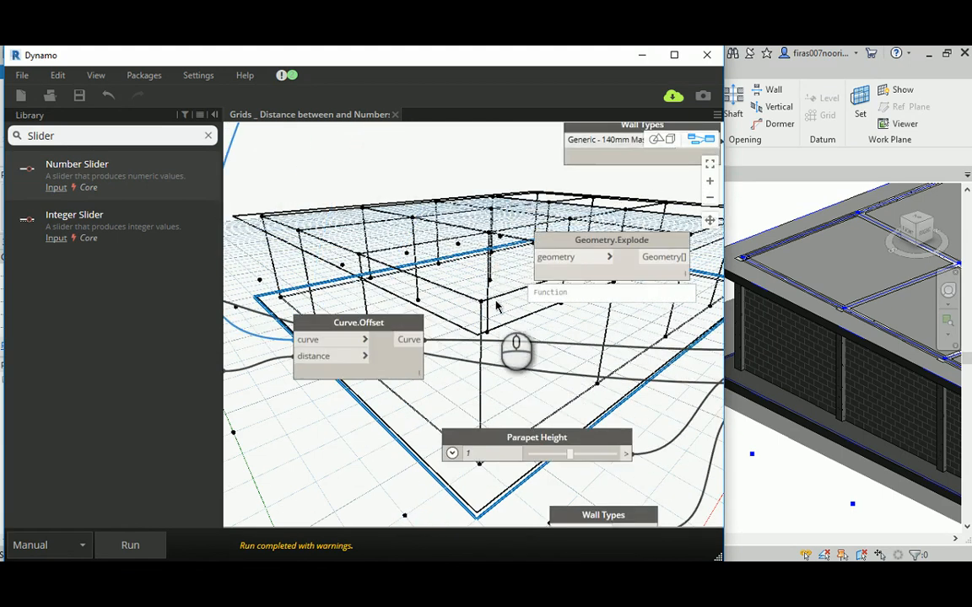
pyautogui.click(342, 153)
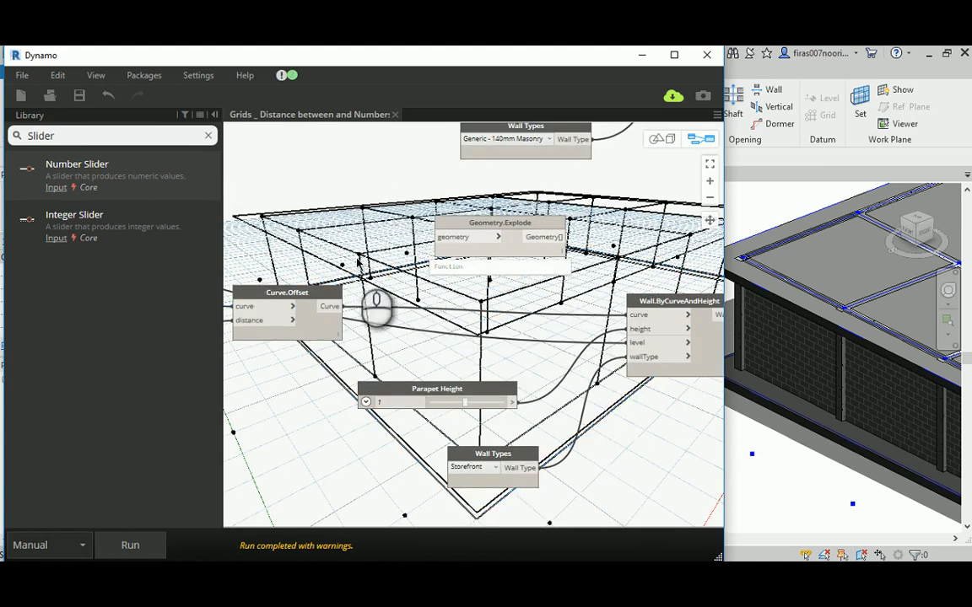
pyautogui.click(332, 308)
pyautogui.click(456, 237)
pyautogui.click(548, 237)
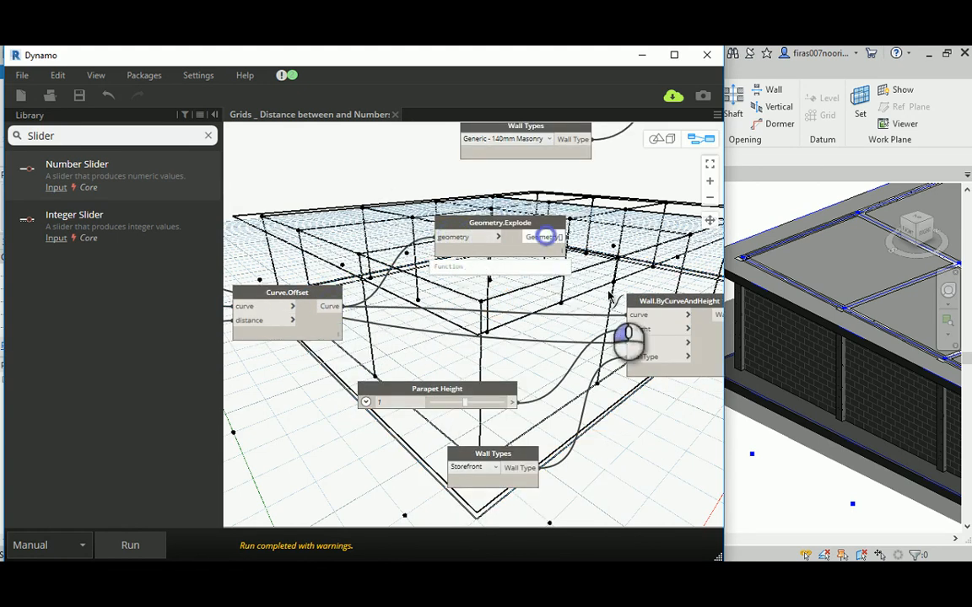
pyautogui.click(635, 319)
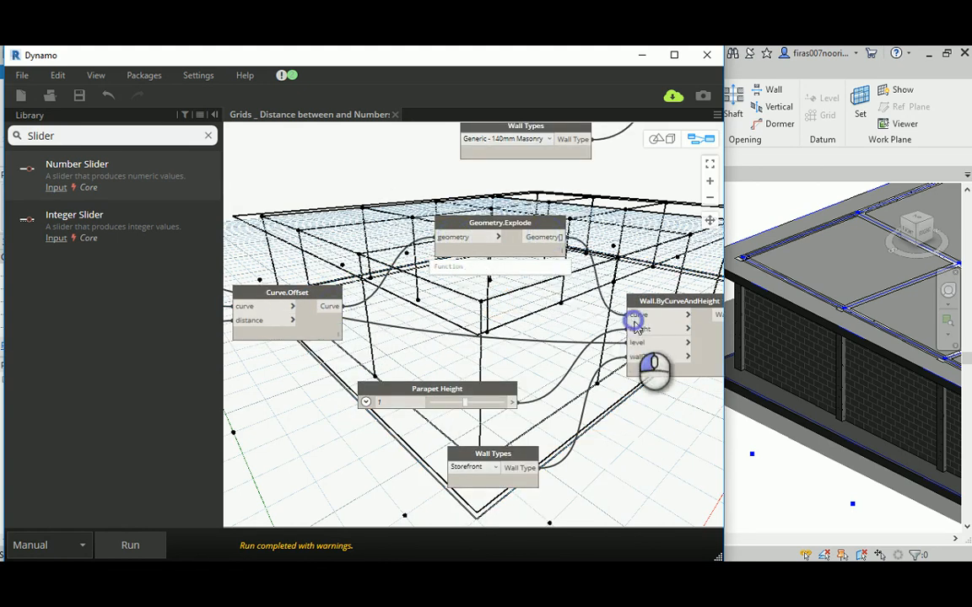
pyautogui.click(136, 546)
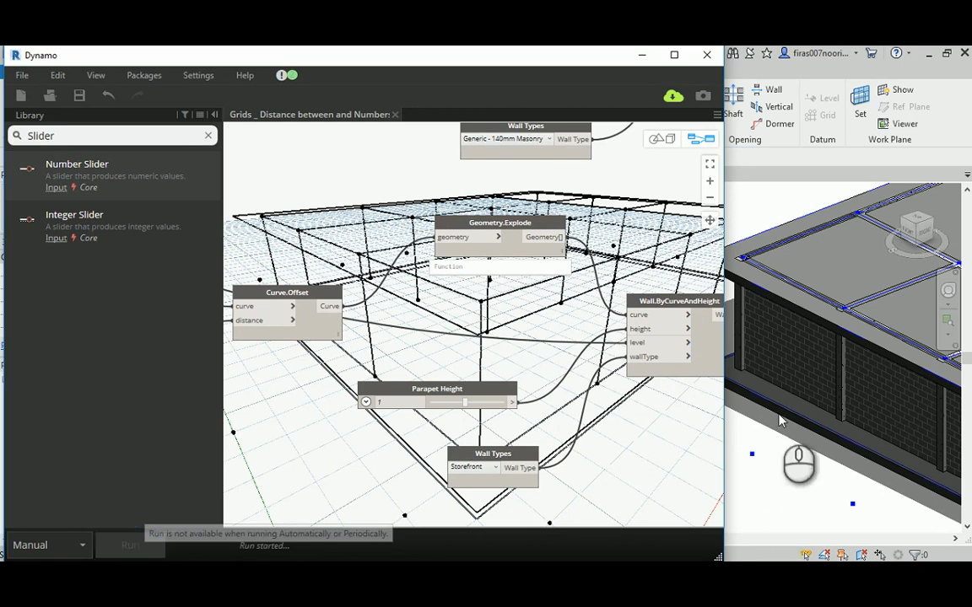
# Examine the generated Storefront parapet walls around the building in Revit's 3D view from several angles
pyautogui.moveTo(795, 423); pyautogui.dragTo(902, 437, button='middle')
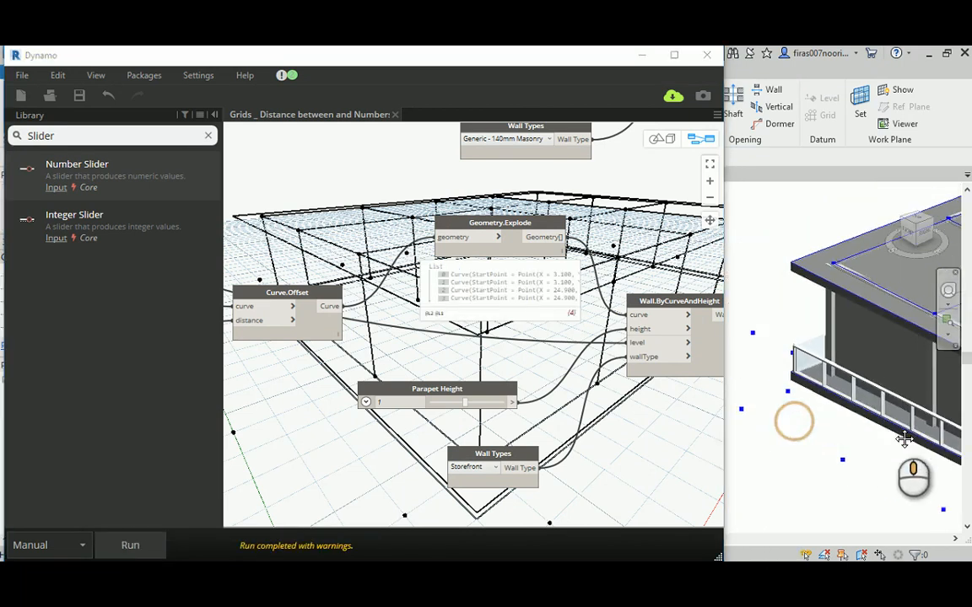
pyautogui.scroll(2, 828, 388)
pyautogui.scroll(3, 813, 426)
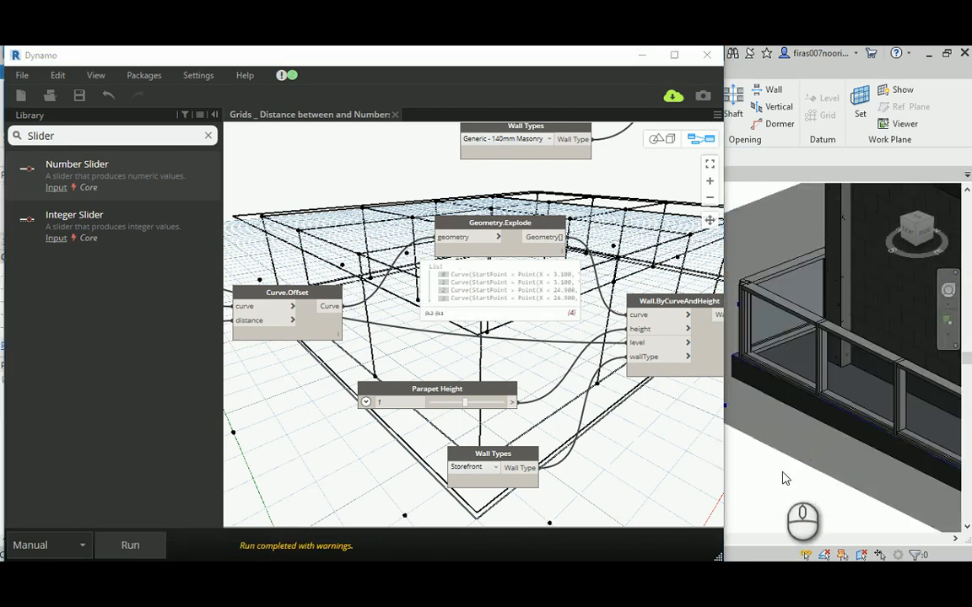
pyautogui.scroll(-5, 835, 363)
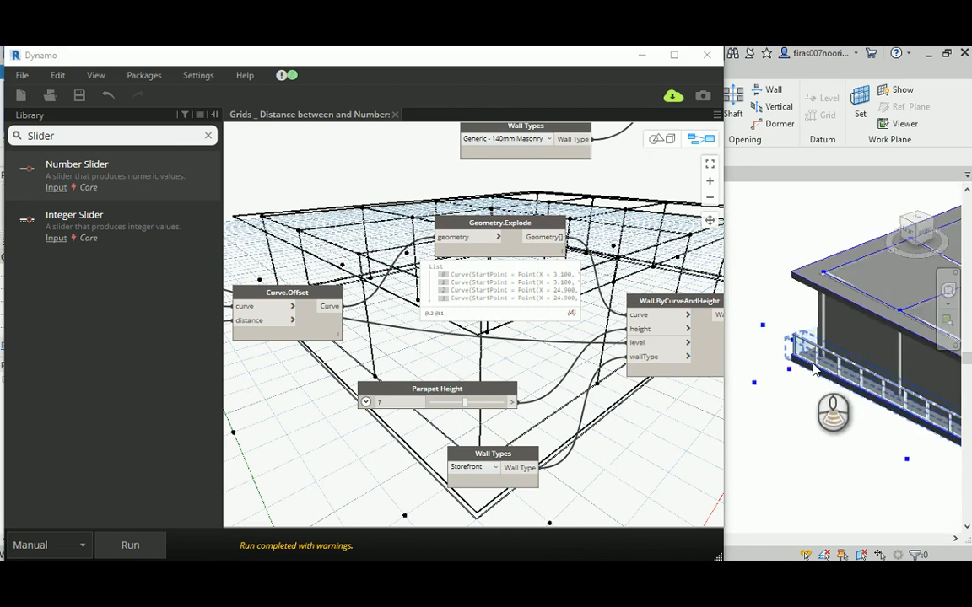
pyautogui.click(641, 55)
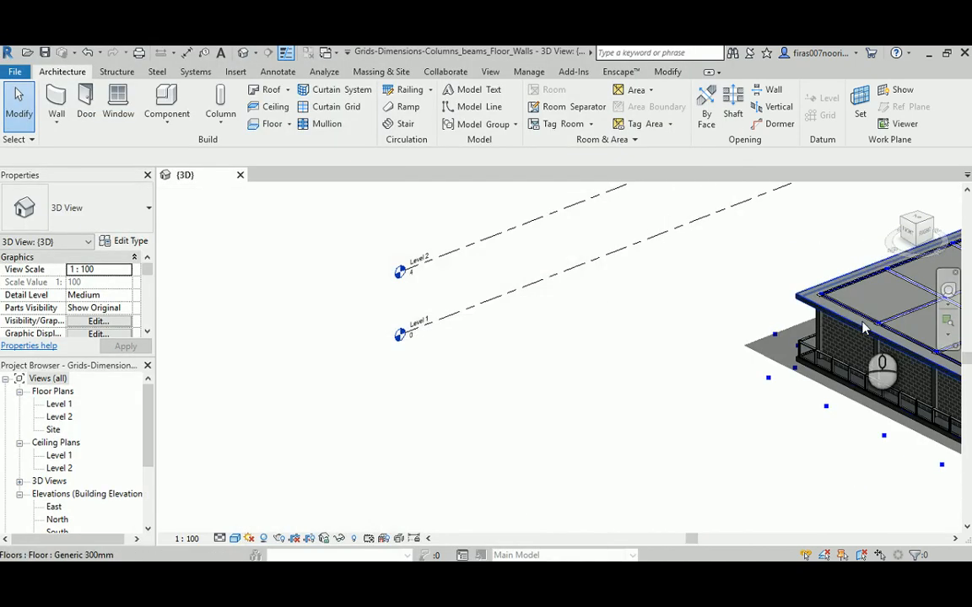
pyautogui.scroll(3, 463, 294)
pyautogui.click(445, 440)
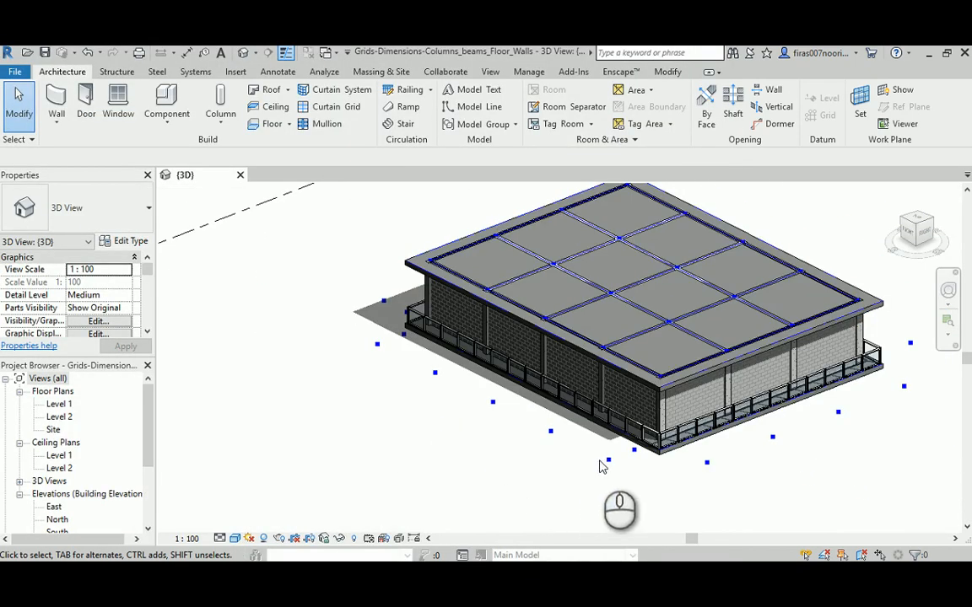
pyautogui.scroll(5, 603, 460)
pyautogui.keyDown('shift'); pyautogui.moveTo(605, 447); pyautogui.dragTo(651, 341, button='middle'); pyautogui.keyUp('shift')
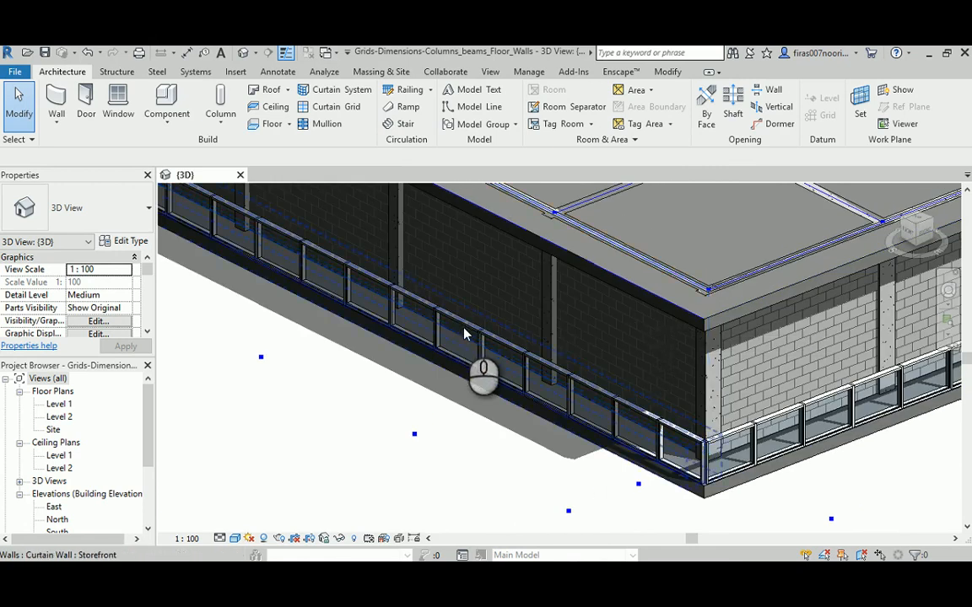
pyautogui.scroll(-5, 442, 328)
pyautogui.keyDown('shift'); pyautogui.moveTo(548, 343); pyautogui.dragTo(668, 354, button='middle'); pyautogui.keyUp('shift')
pyautogui.scroll(-2, 545, 340)
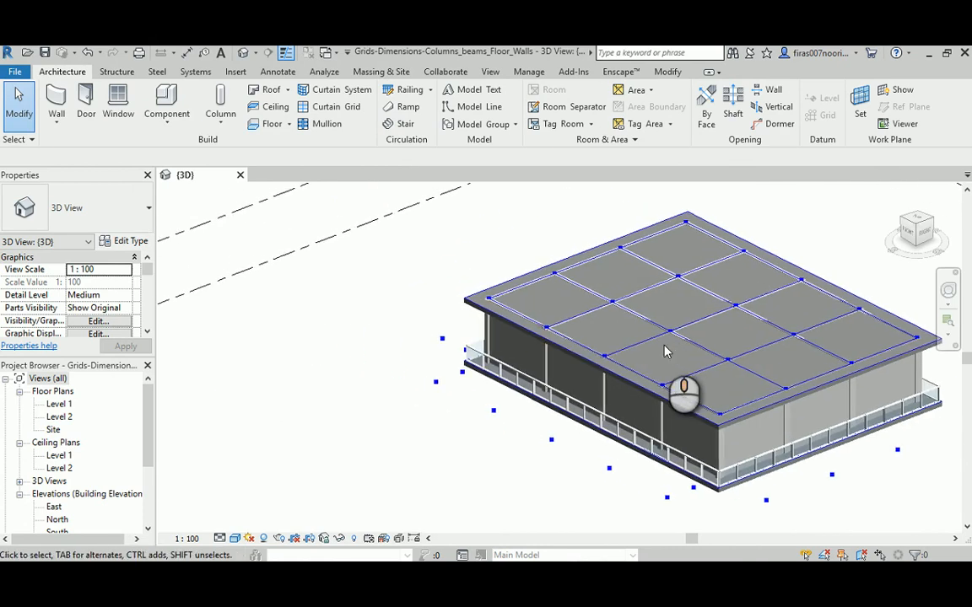
# Switch back to Dynamo and group the Generic - 140mm Masonry wall nodes under the title Wall Maker
pyautogui.moveTo(472, 579)
pyautogui.click(434, 527)
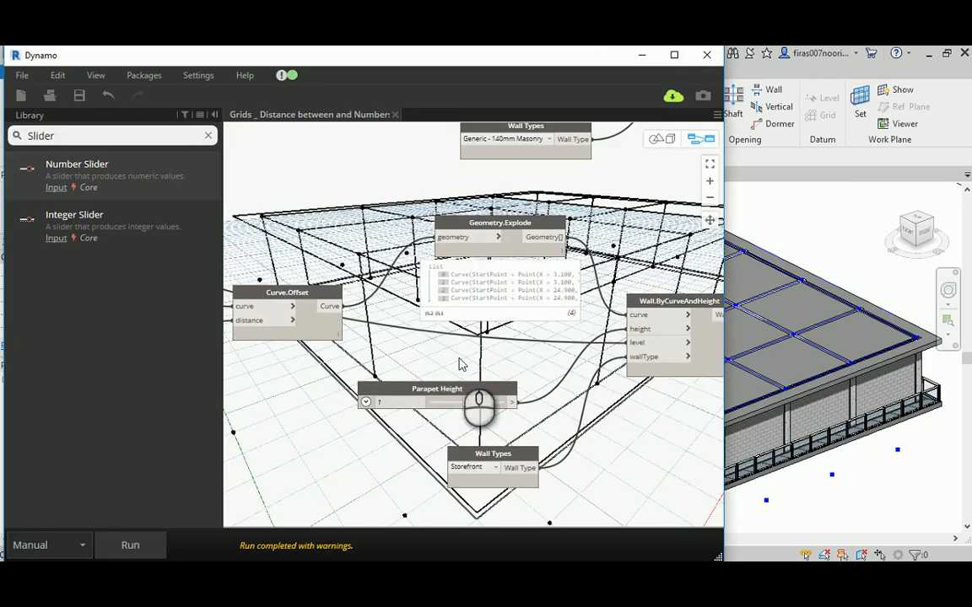
pyautogui.moveTo(459, 369); pyautogui.dragTo(396, 310, button='middle')
pyautogui.scroll(-5, 396, 306)
pyautogui.moveTo(258, 221); pyautogui.dragTo(372, 236, button='middle')
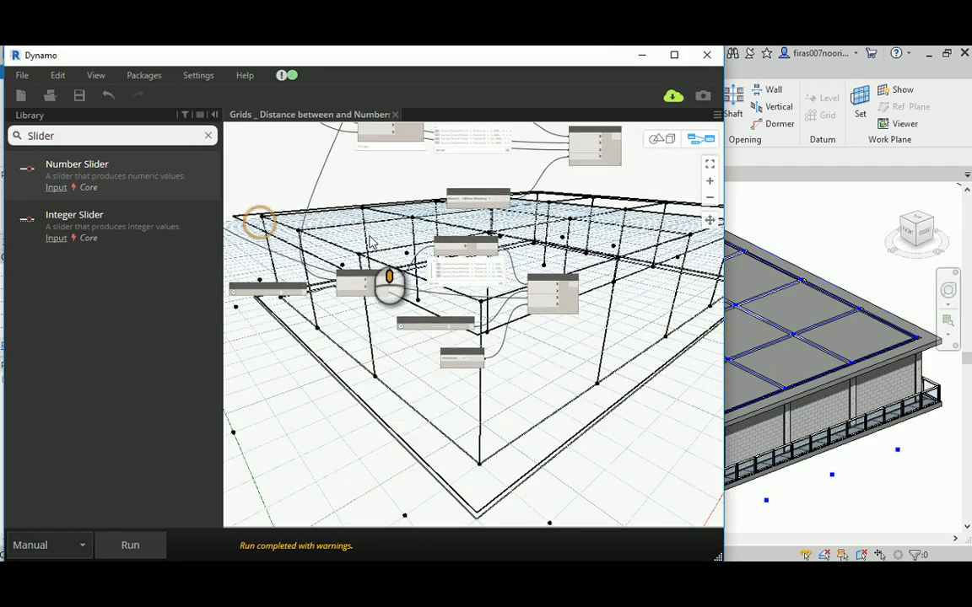
pyautogui.moveTo(262, 218); pyautogui.dragTo(369, 235, button='middle')
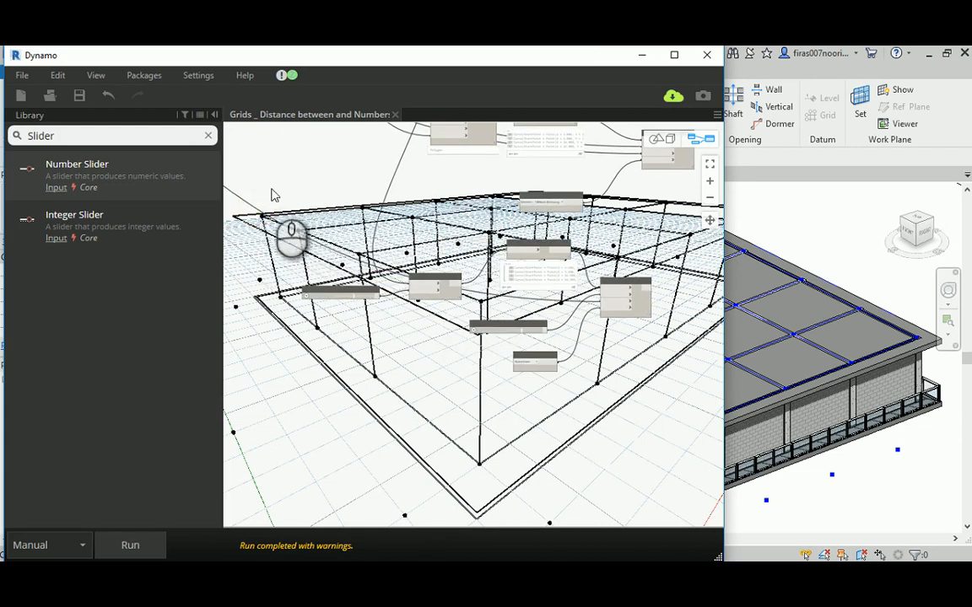
pyautogui.scroll(-4, 469, 272)
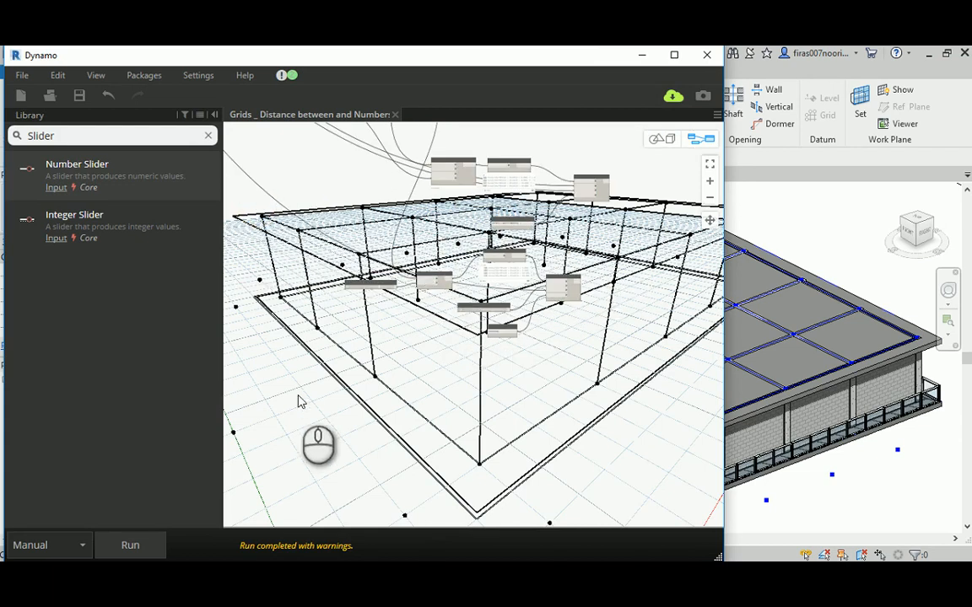
pyautogui.moveTo(348, 226); pyautogui.dragTo(307, 309, button='middle')
pyautogui.scroll(2, 399, 256)
pyautogui.moveTo(364, 212); pyautogui.dragTo(640, 330)
pyautogui.scroll(3, 521, 264)
pyautogui.scroll(2, 523, 268)
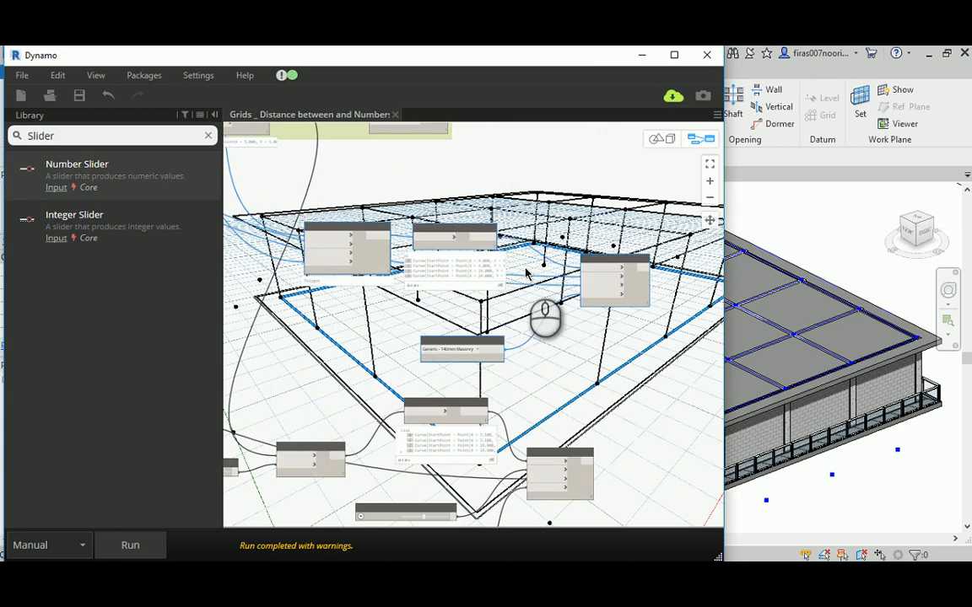
pyautogui.hotkey('ctrl', 'g')
pyautogui.scroll(2, 433, 255)
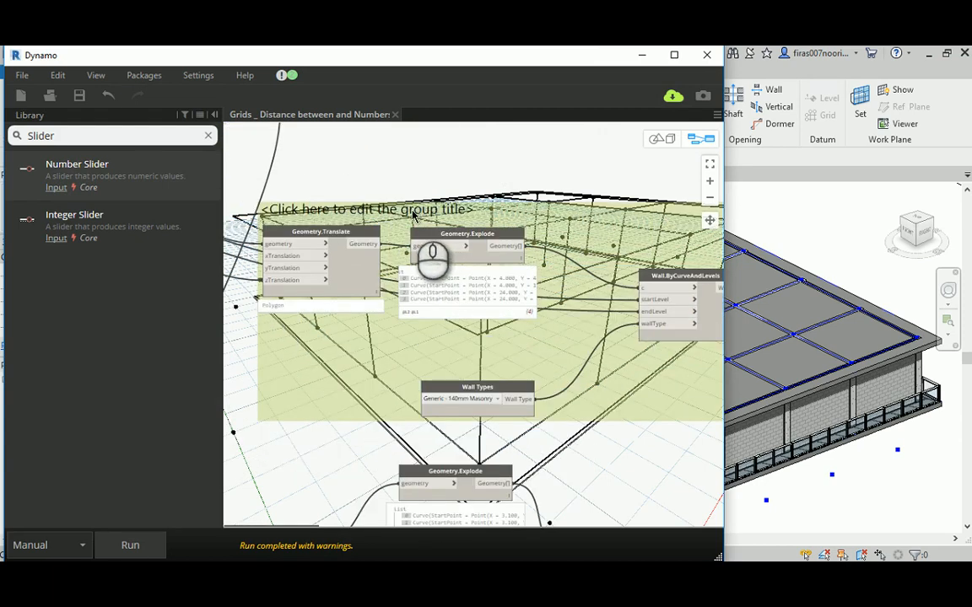
pyautogui.doubleClick(414, 213)
pyautogui.write('Wall Maker')
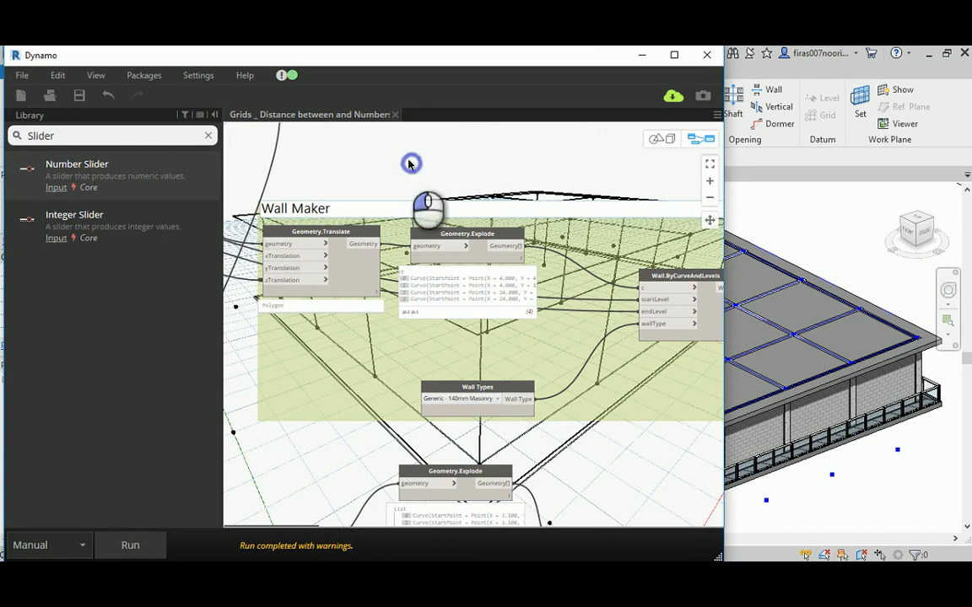
# Group the Storefront wall nodes, including the offset and Parapet Height sliders, under the title Parapet maker
pyautogui.scroll(-5, 411, 163)
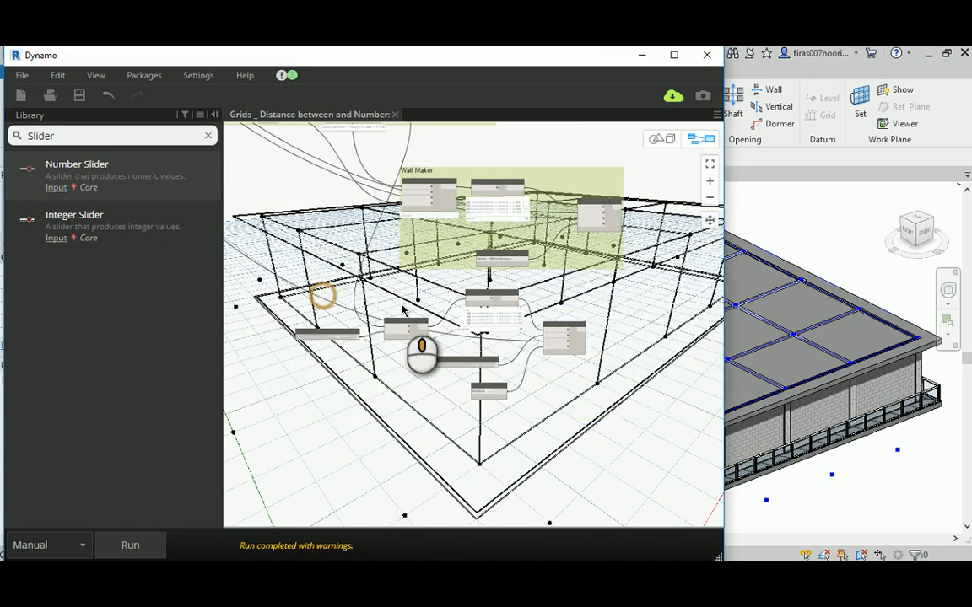
pyautogui.moveTo(245, 405); pyautogui.dragTo(642, 292)
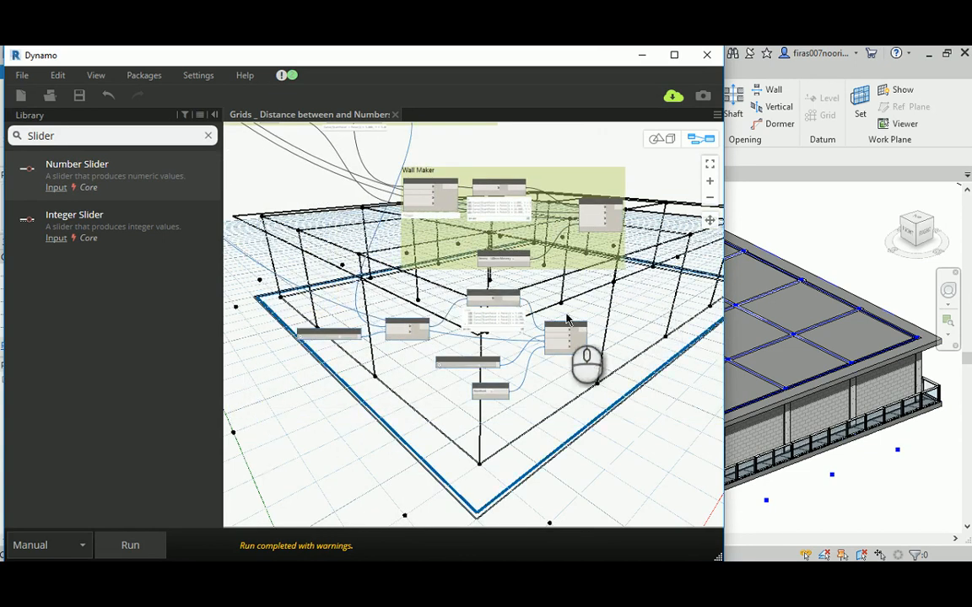
pyautogui.scroll(2, 567, 319)
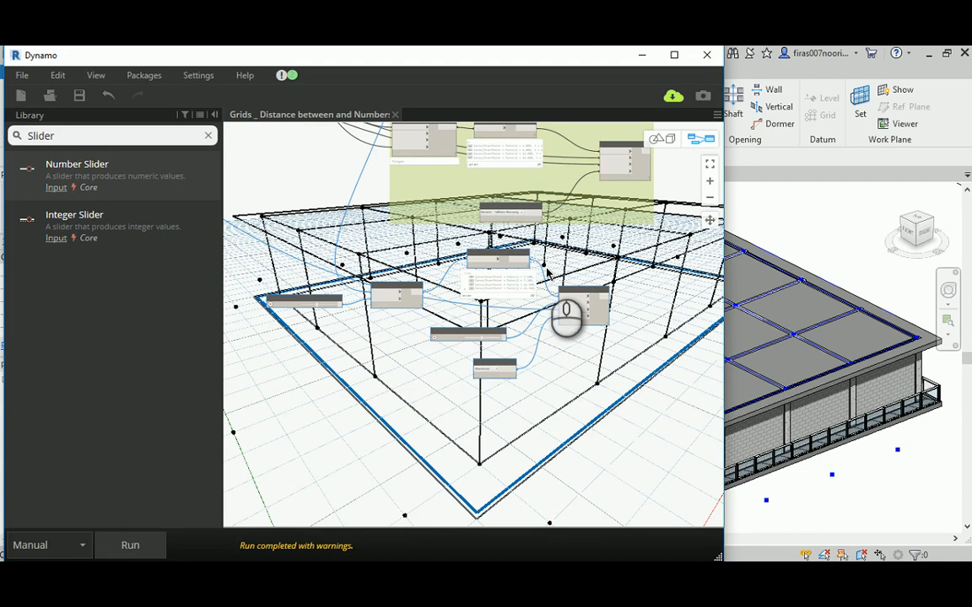
pyautogui.hotkey('ctrl', 'g')
pyautogui.doubleClick(336, 241)
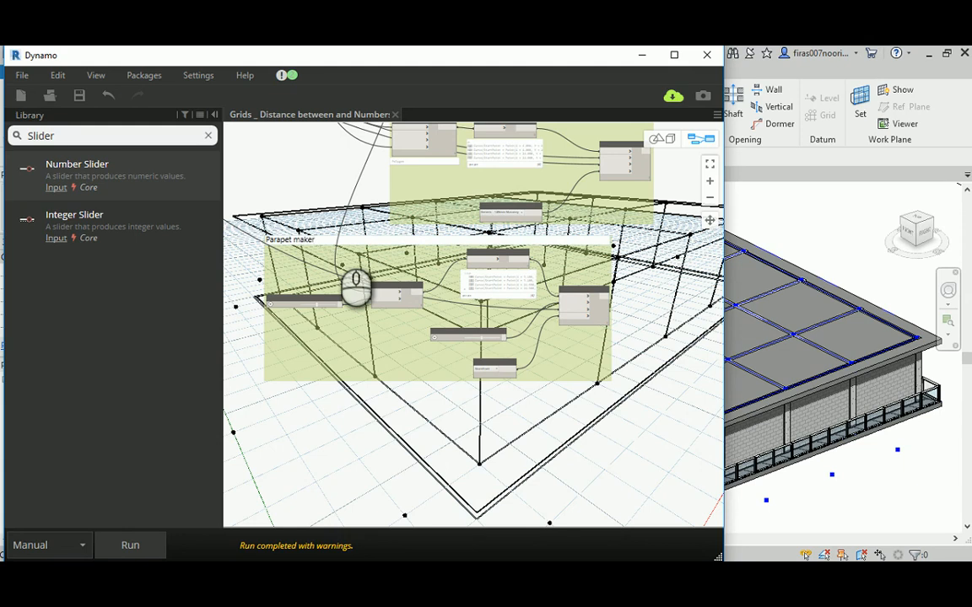
# Duplicate the Parapet maker group and place the copy below the original with a gap between them
pyautogui.click(308, 382)
pyautogui.scroll(-2, 390, 342)
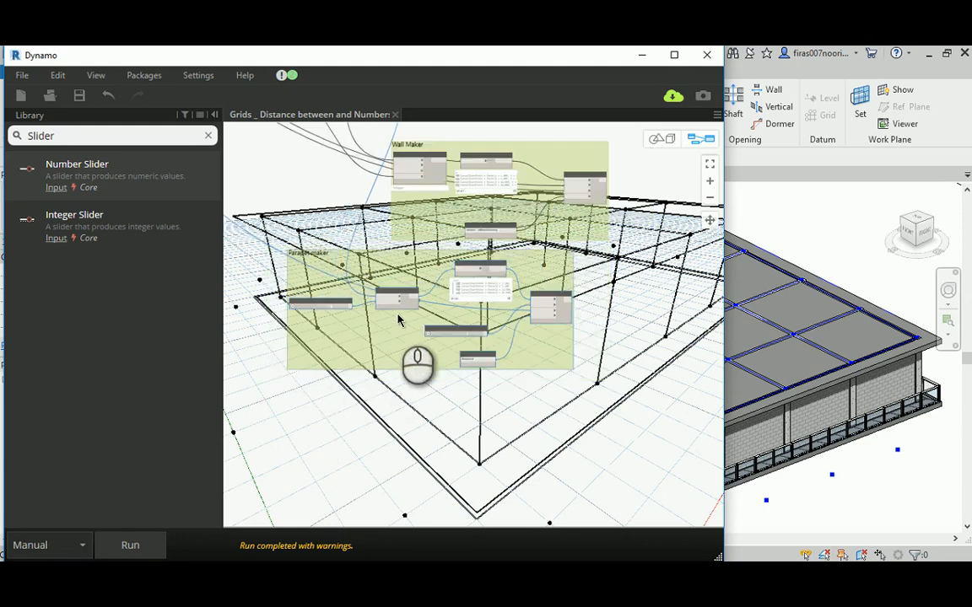
pyautogui.scroll(-3, 425, 424)
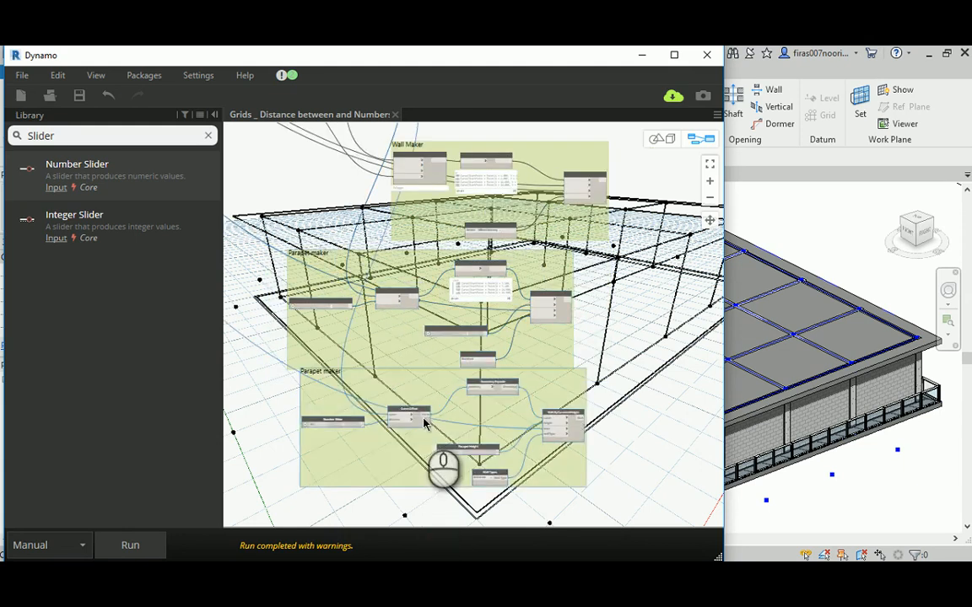
pyautogui.scroll(4, 426, 397)
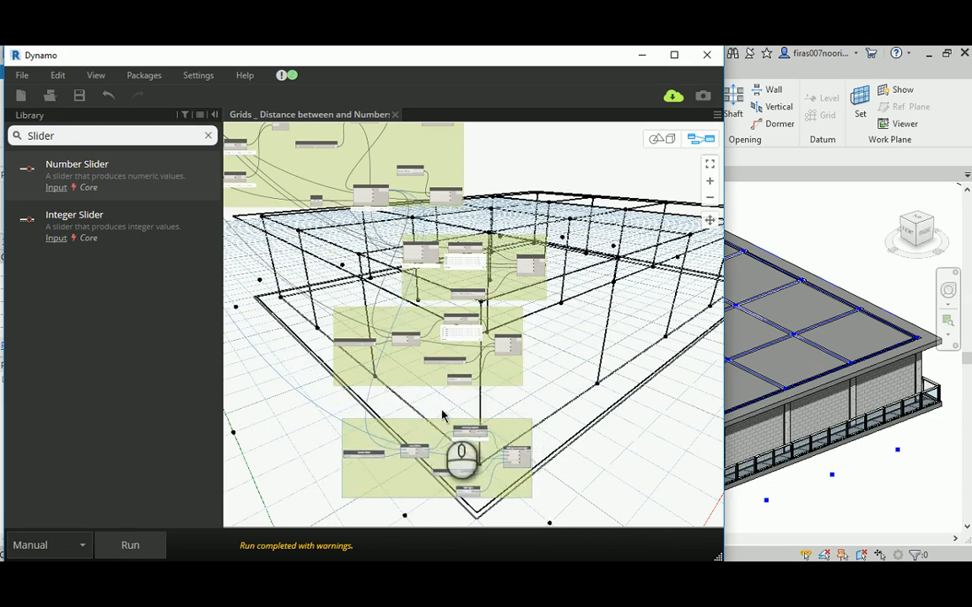
pyautogui.scroll(5, 442, 354)
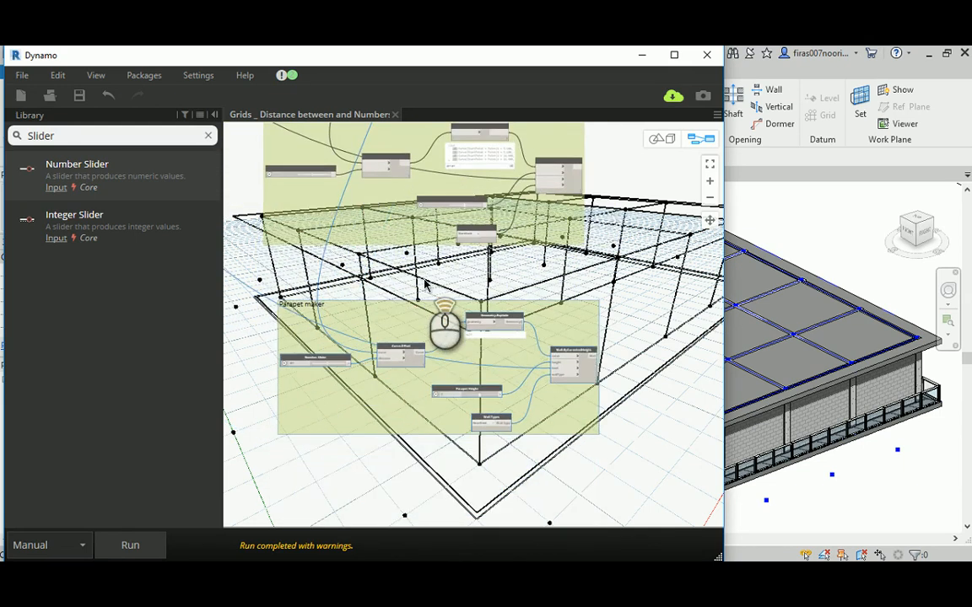
pyautogui.scroll(3, 435, 257)
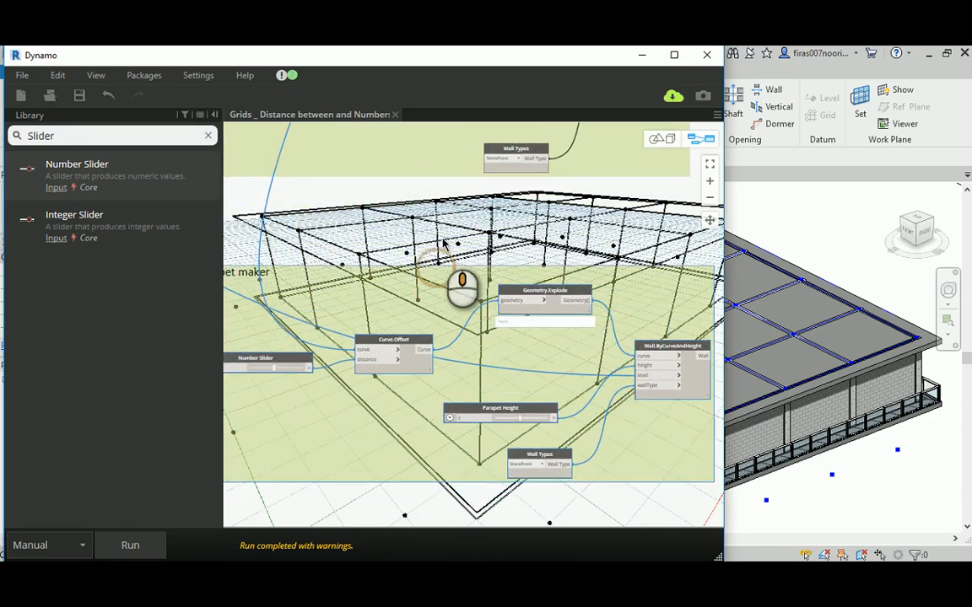
pyautogui.moveTo(438, 240); pyautogui.dragTo(423, 215, button='middle')
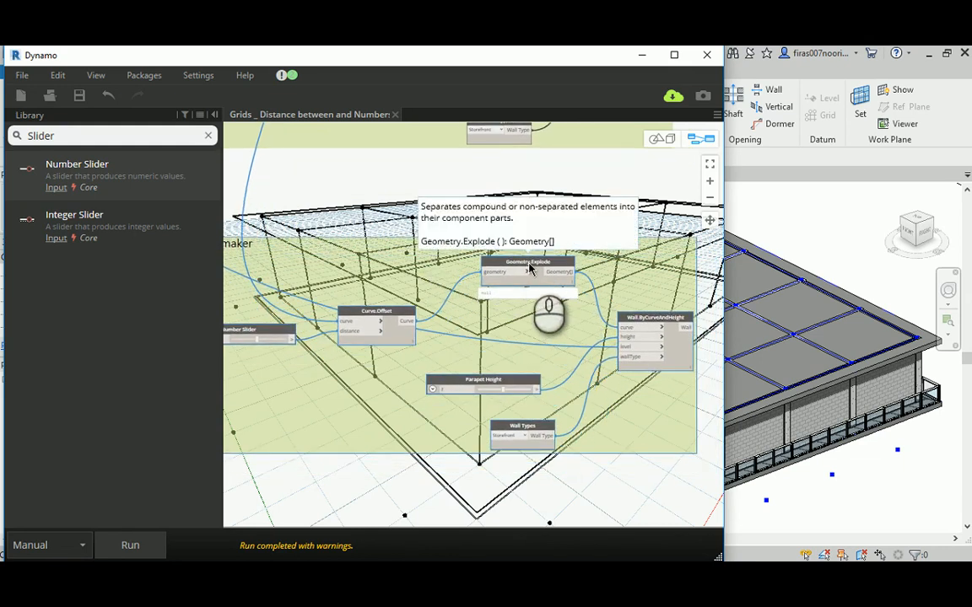
pyautogui.moveTo(544, 321); pyautogui.dragTo(515, 280, button='middle')
pyautogui.scroll(-2, 514, 280)
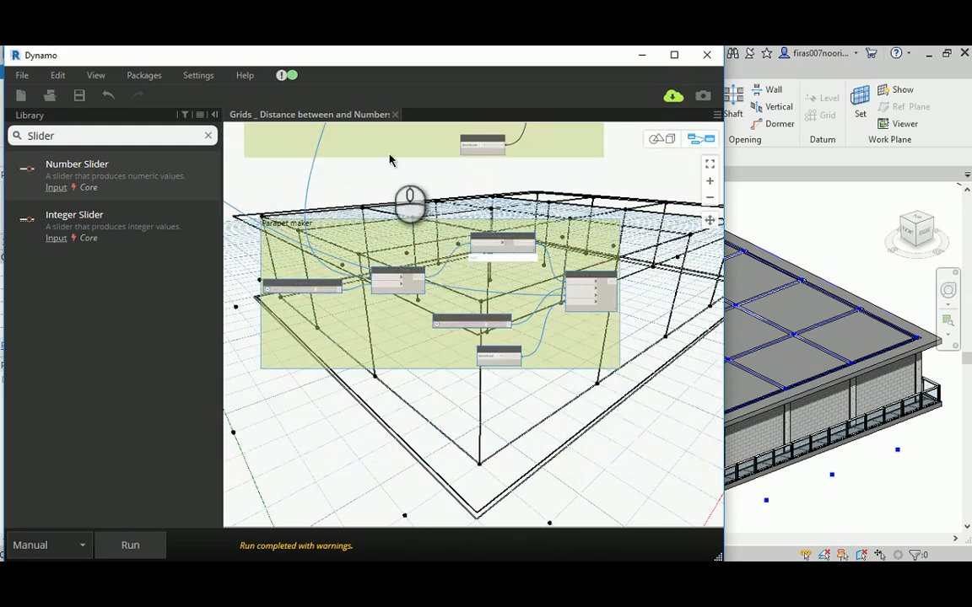
# Search the node library for translate and place the Geometry.Translate node with x, y and z translations above the duplicated Parapet maker group
pyautogui.doubleClick(82, 133)
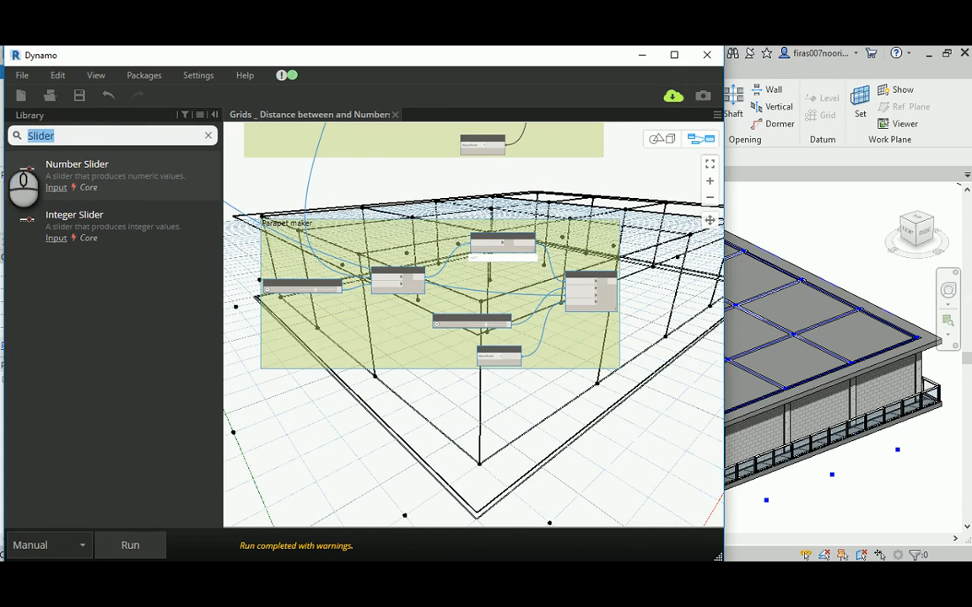
pyautogui.write('transl')
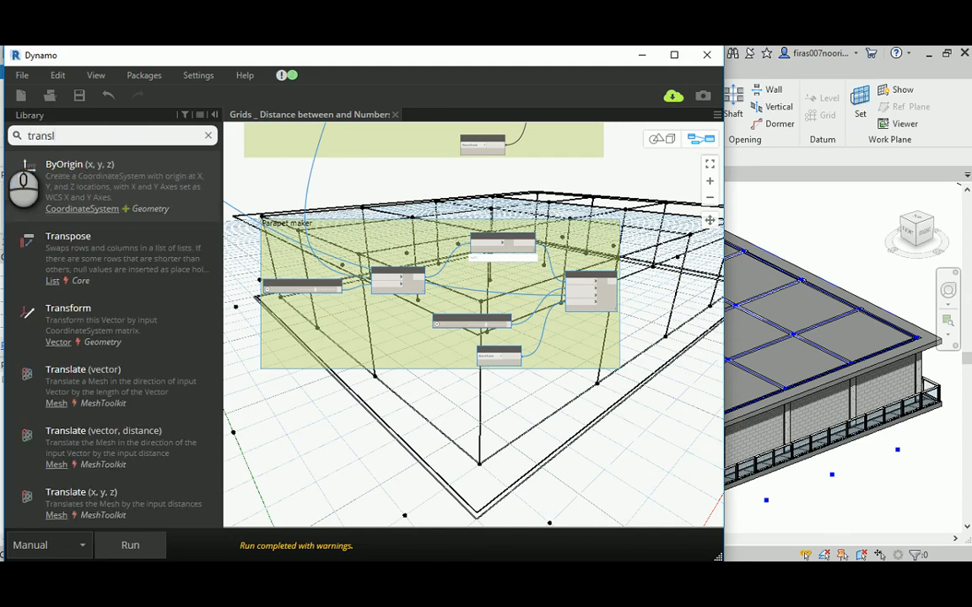
pyautogui.write('ate')
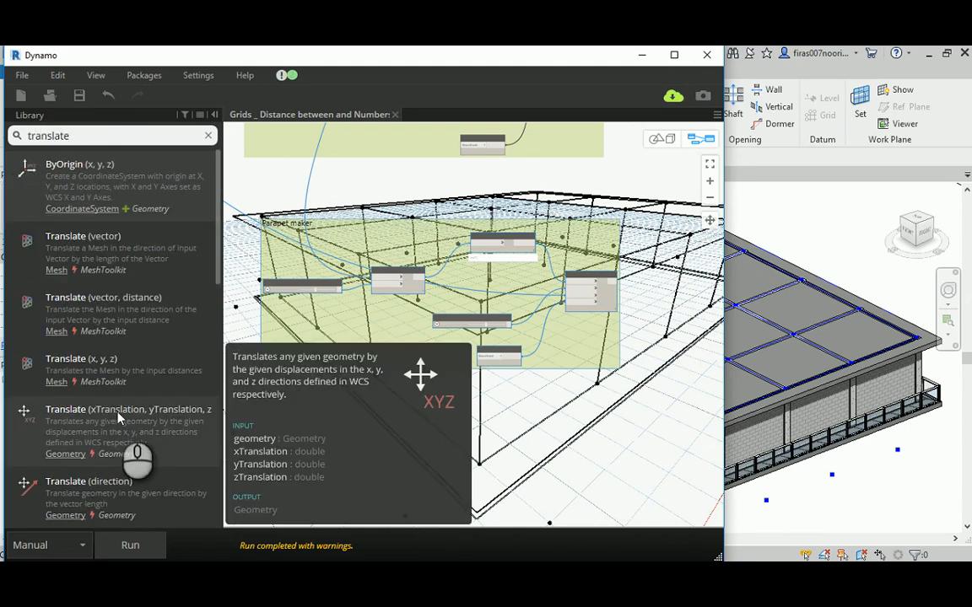
pyautogui.moveTo(118, 422); pyautogui.dragTo(403, 142)
pyautogui.scroll(1, 581, 430)
pyautogui.moveTo(504, 155); pyautogui.dragTo(518, 252, button='middle')
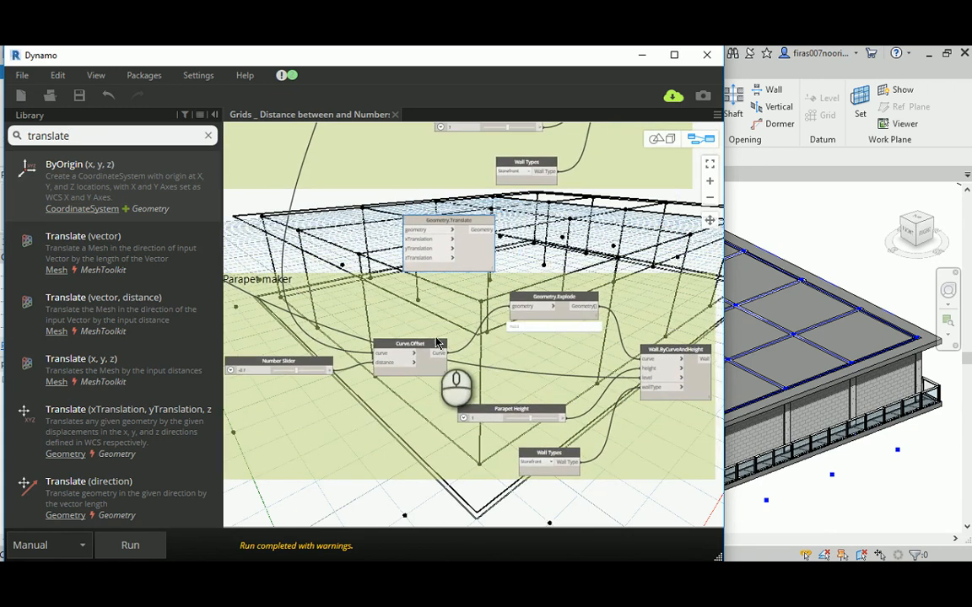
# Connect the copied group's Curve.Offset output to the geometry input of Geometry.Translate and place the Translate node just above the Curve.Offset node
pyautogui.click(423, 352)
pyautogui.moveTo(414, 352); pyautogui.dragTo(325, 297, button='middle')
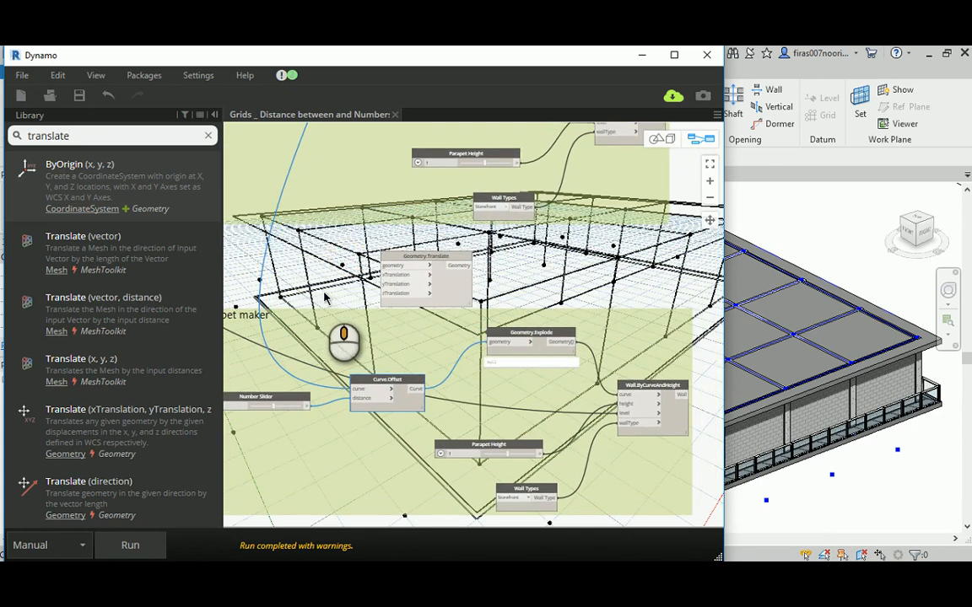
pyautogui.click(378, 383)
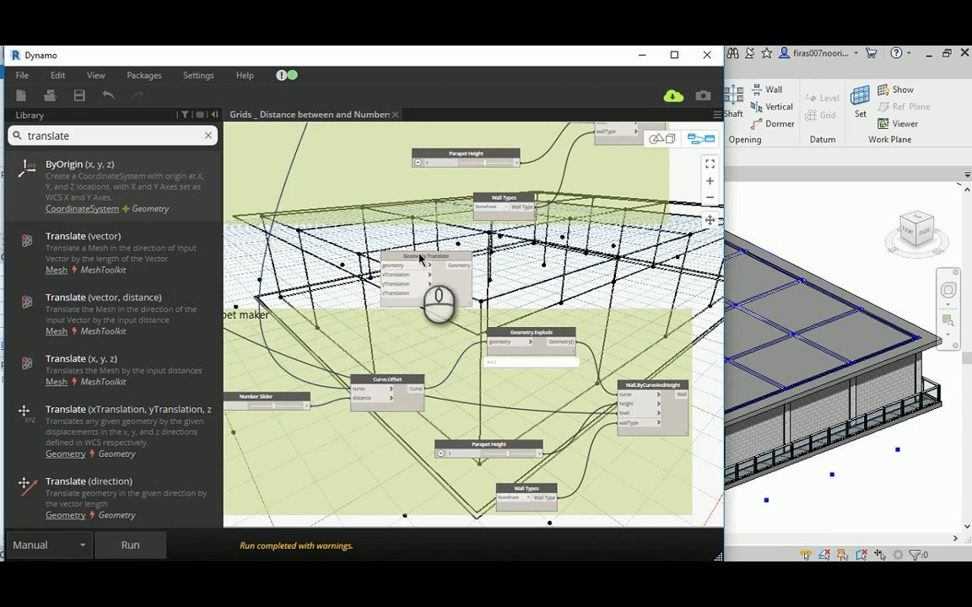
pyautogui.moveTo(420, 258); pyautogui.dragTo(476, 262)
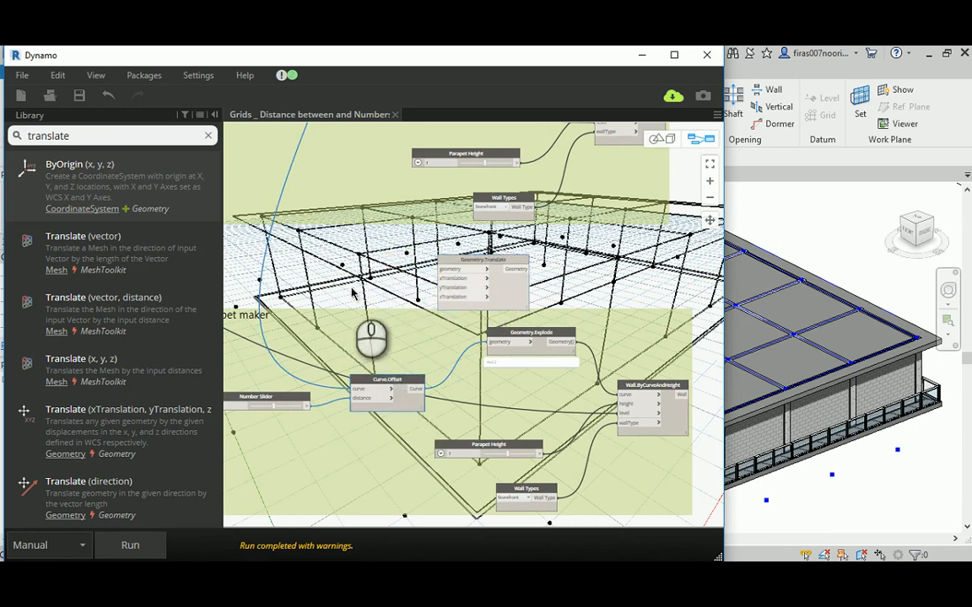
pyautogui.scroll(-1, 353, 294)
pyautogui.moveTo(357, 269); pyautogui.dragTo(372, 345, button='middle')
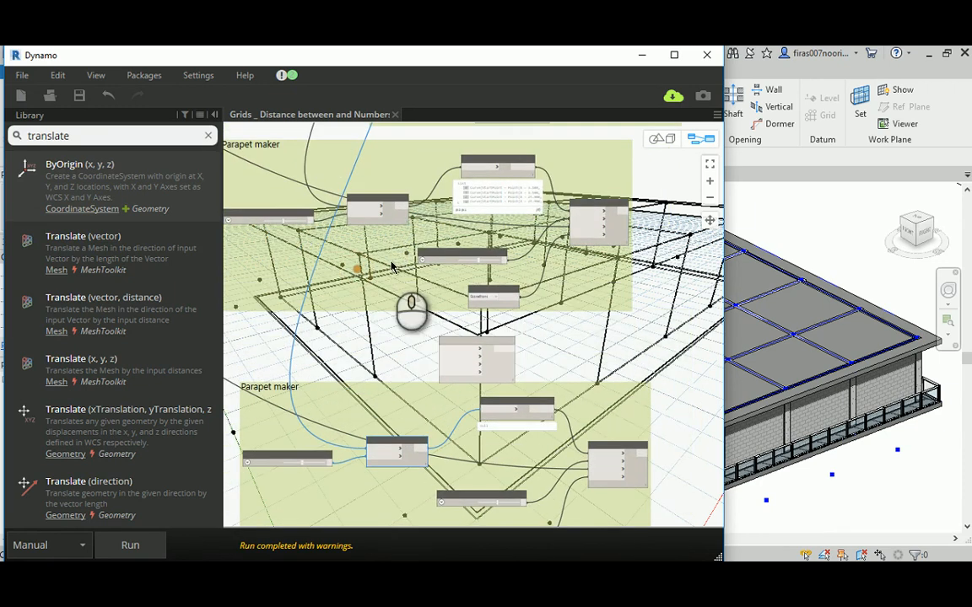
pyautogui.click(387, 202)
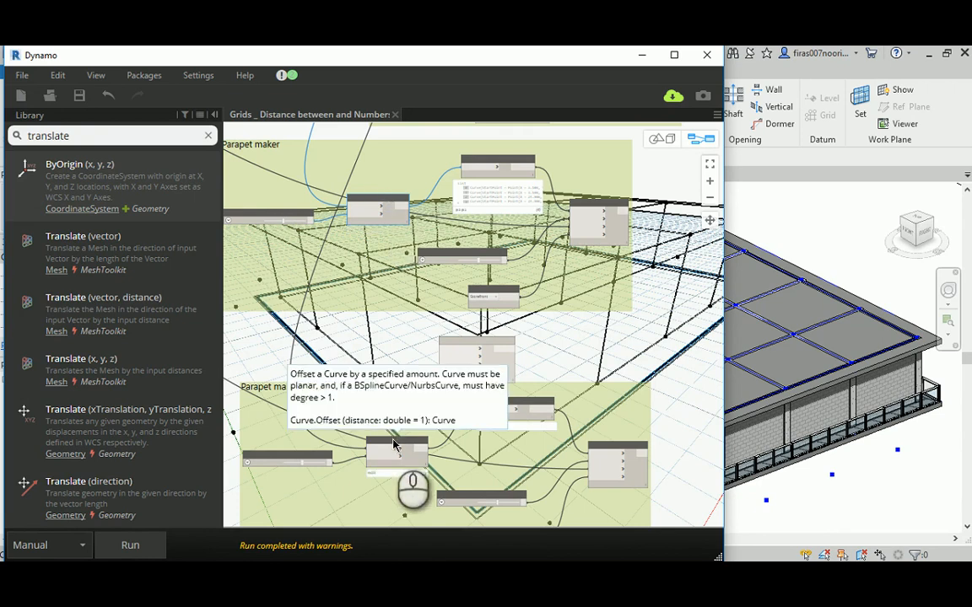
pyautogui.scroll(2, 405, 355)
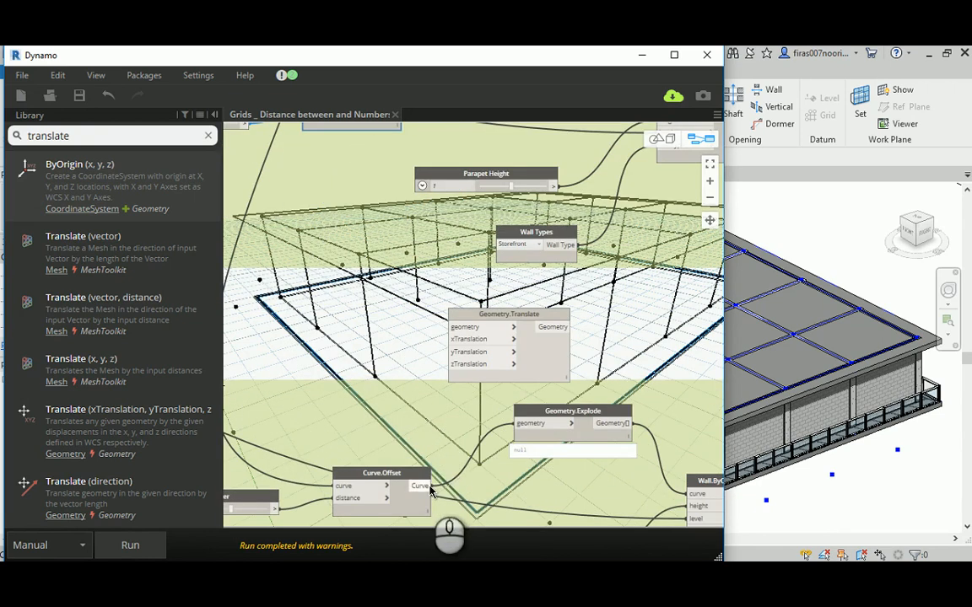
pyautogui.moveTo(384, 329); pyautogui.dragTo(319, 292, button='middle')
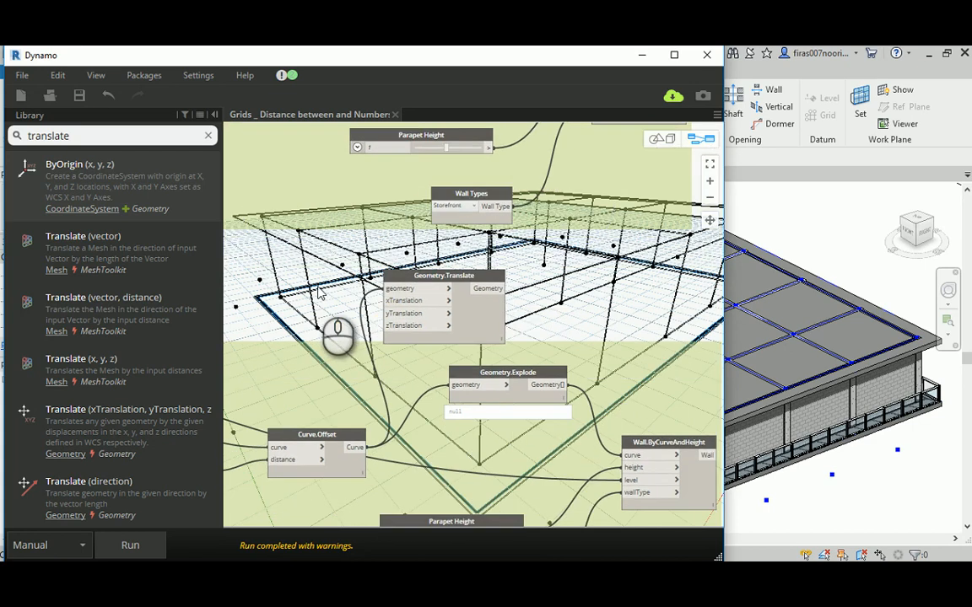
pyautogui.moveTo(412, 287); pyautogui.dragTo(346, 270)
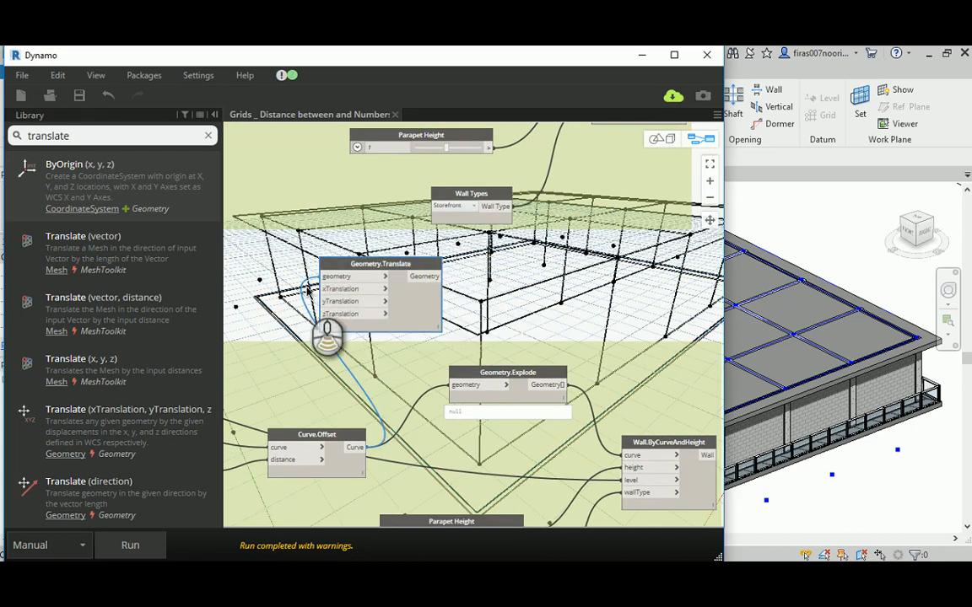
# Connect the Code Block that subtracts the two level elevations to the zTranslation input of the new Geometry.Translate node
pyautogui.scroll(-6, 327, 336)
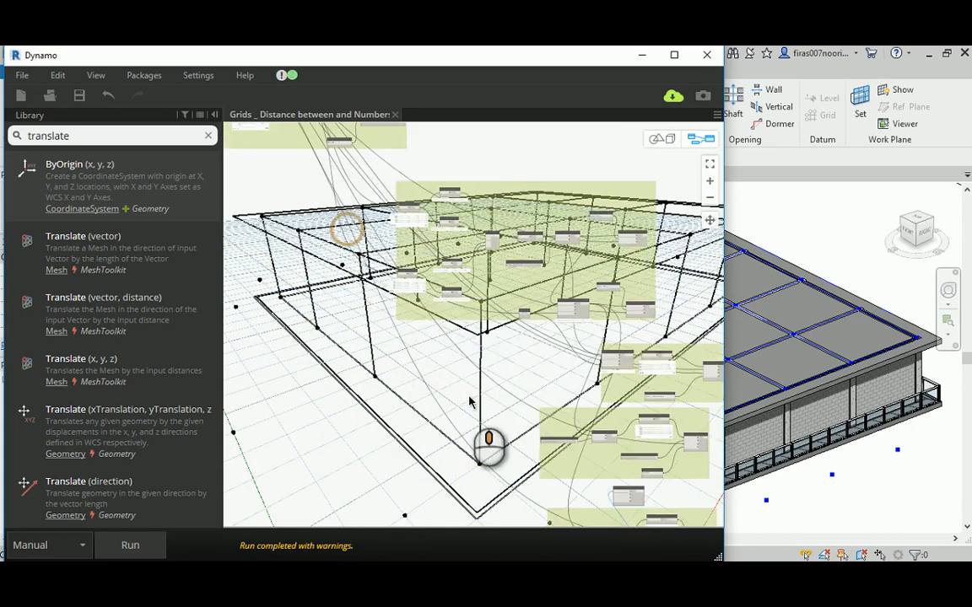
pyautogui.moveTo(470, 402); pyautogui.dragTo(408, 244, button='middle')
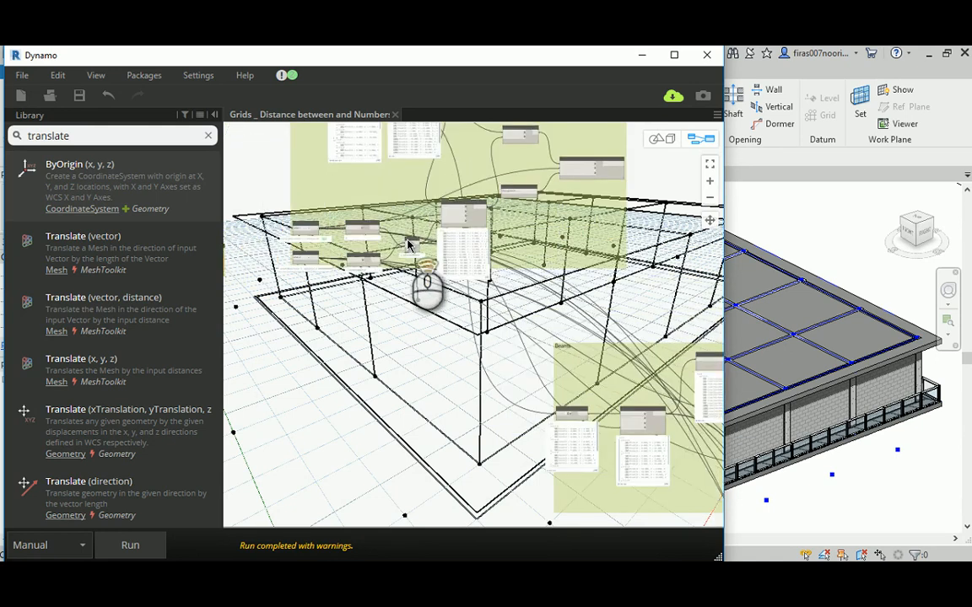
pyautogui.scroll(5, 409, 245)
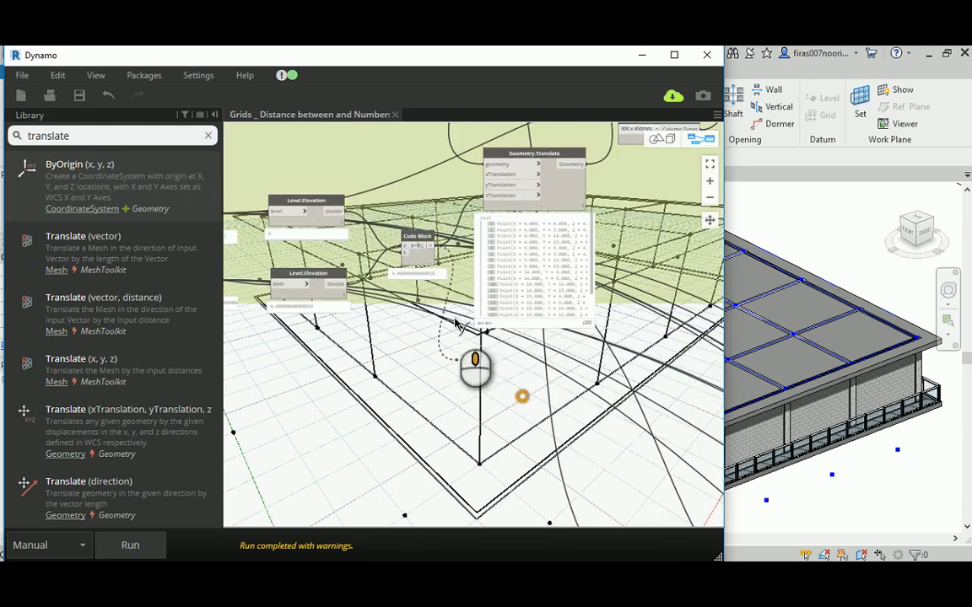
pyautogui.moveTo(456, 324); pyautogui.dragTo(311, 105, button='middle')
pyautogui.scroll(-6, 323, 127)
pyautogui.moveTo(494, 369); pyautogui.dragTo(317, 180, button='middle')
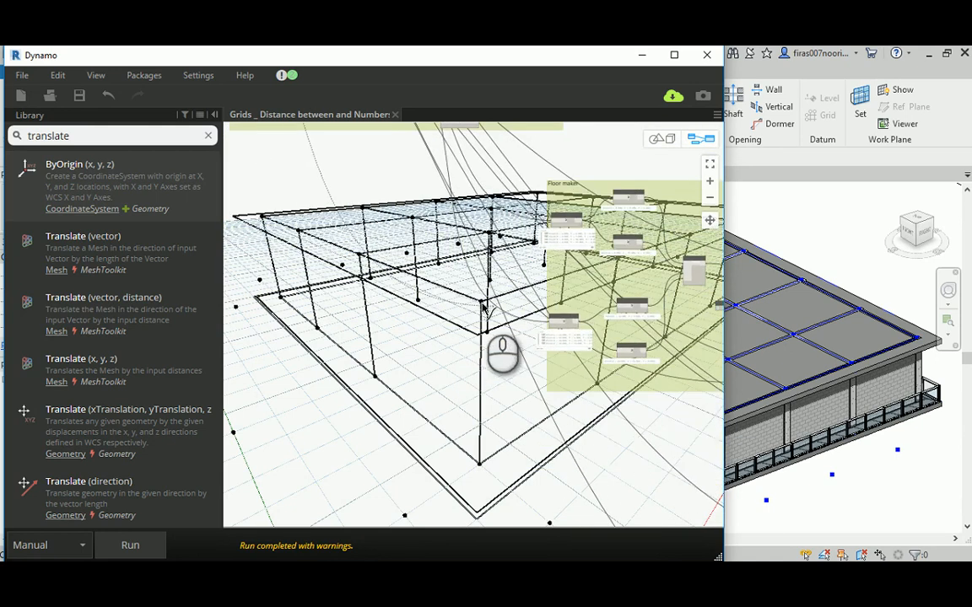
pyautogui.moveTo(483, 309); pyautogui.dragTo(299, 182, button='middle')
pyautogui.scroll(5, 336, 217)
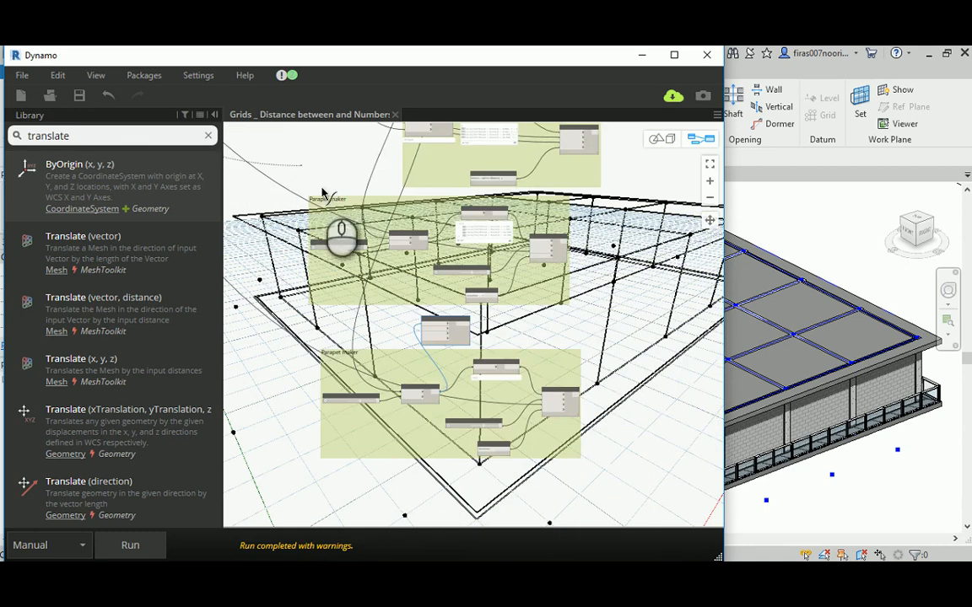
pyautogui.scroll(3, 419, 323)
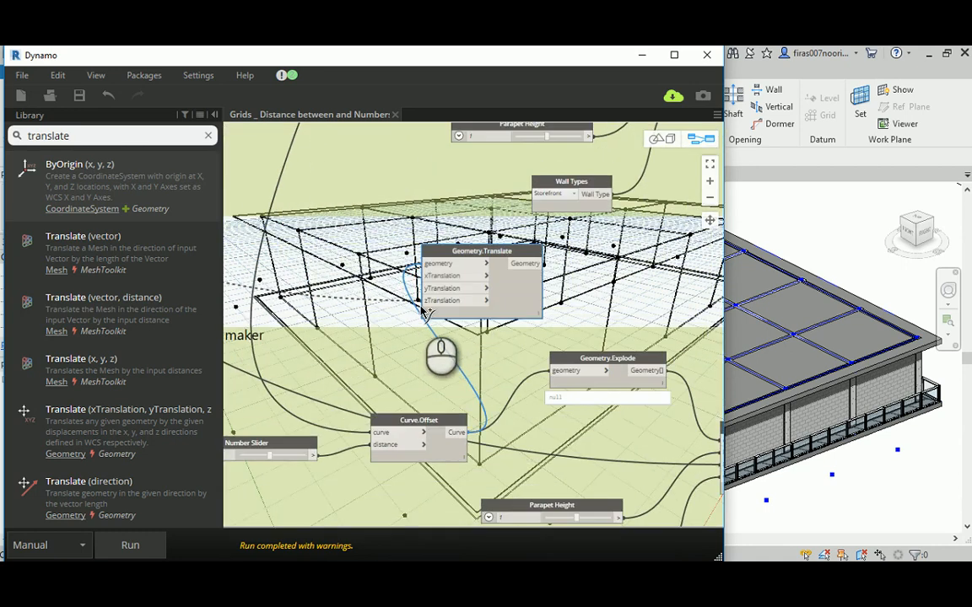
pyautogui.moveTo(601, 292); pyautogui.dragTo(544, 269, button='middle')
pyautogui.scroll(1, 544, 268)
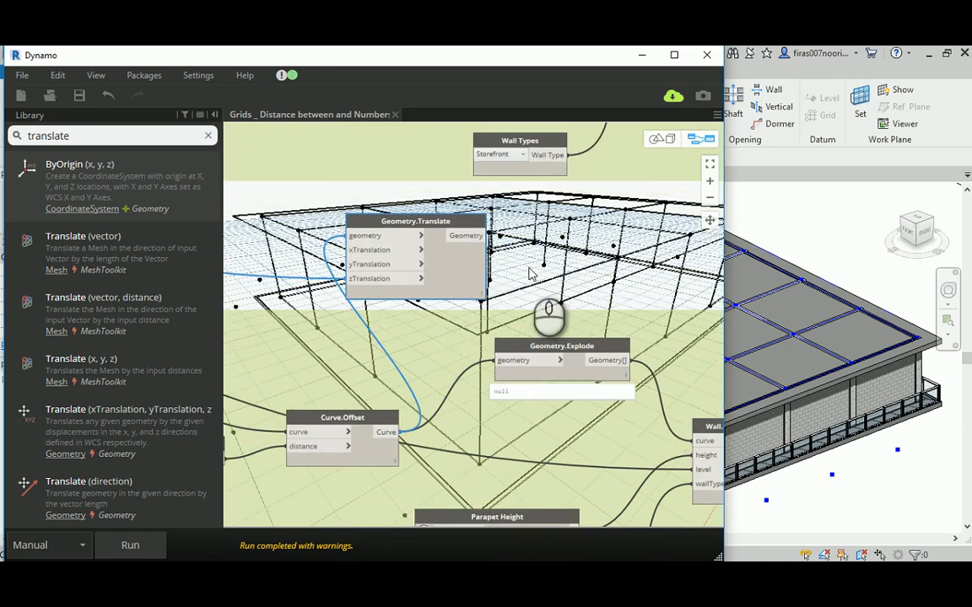
# Feed the Geometry.Translate output into the copied group's Geometry.Explode node and run the graph
pyautogui.click(484, 236)
pyautogui.click(513, 363)
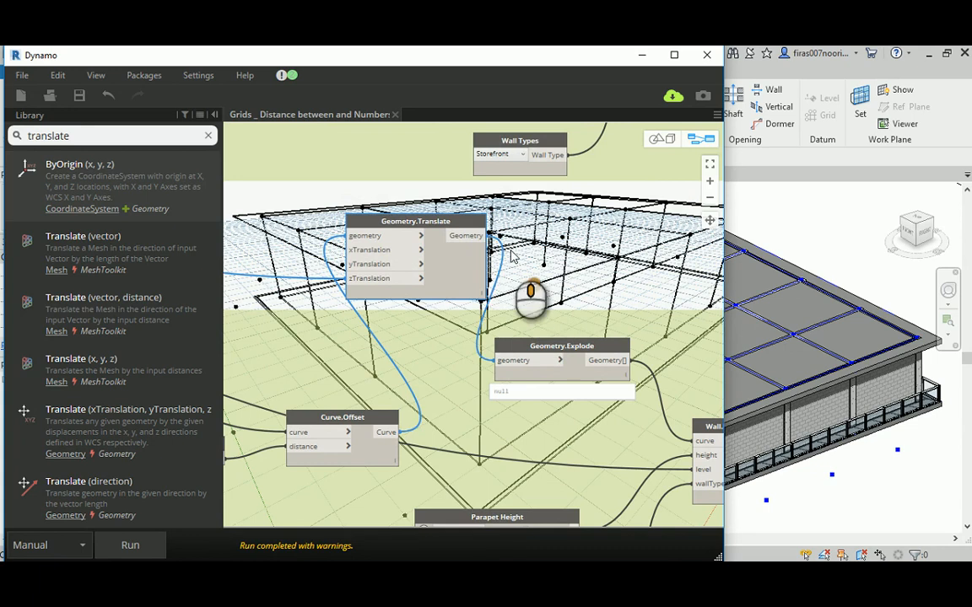
pyautogui.moveTo(513, 251); pyautogui.dragTo(478, 216, button='middle')
pyautogui.scroll(-1, 329, 316)
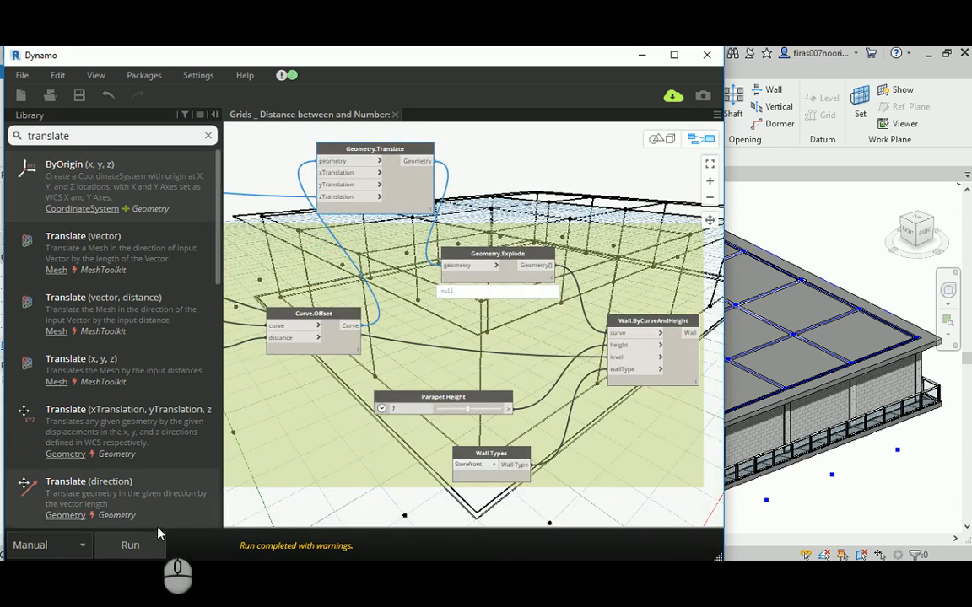
pyautogui.click(131, 545)
pyautogui.click(627, 343)
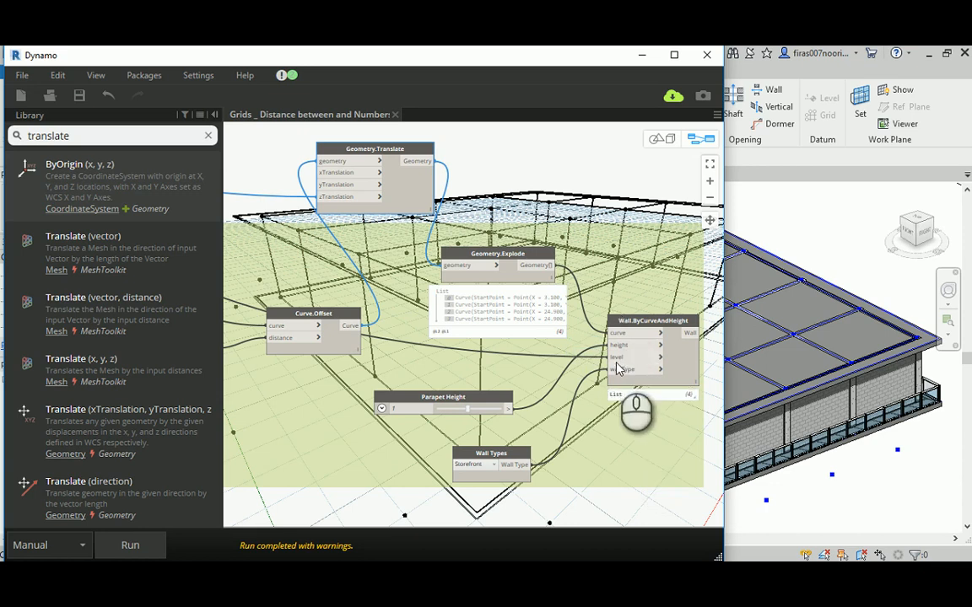
# Connect the Level 2 Levels node to the level input of the copied group's Wall.ByCurveAndHeight node and run the graph again
pyautogui.scroll(-5, 618, 363)
pyautogui.scroll(5, 430, 282)
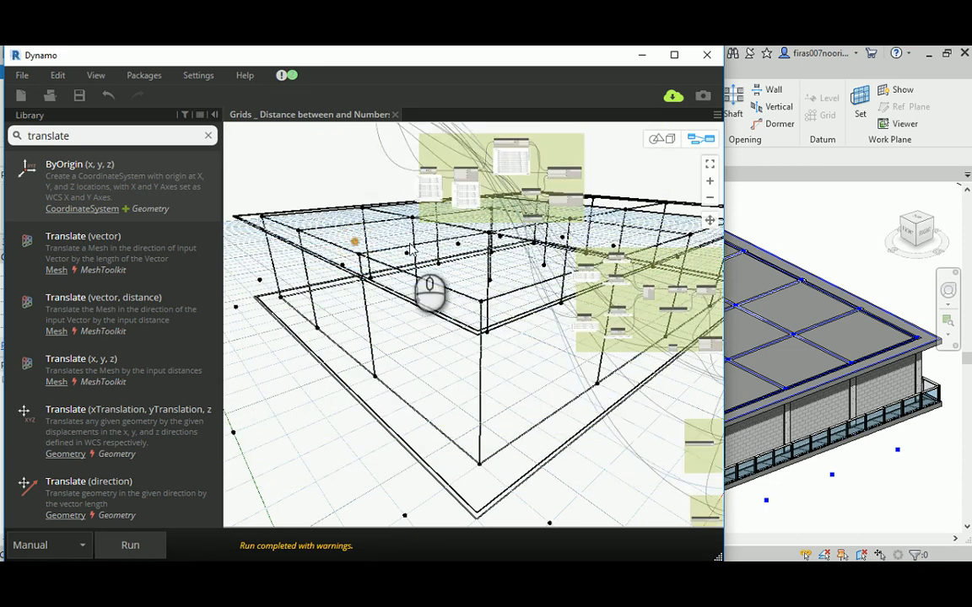
pyautogui.scroll(4, 464, 325)
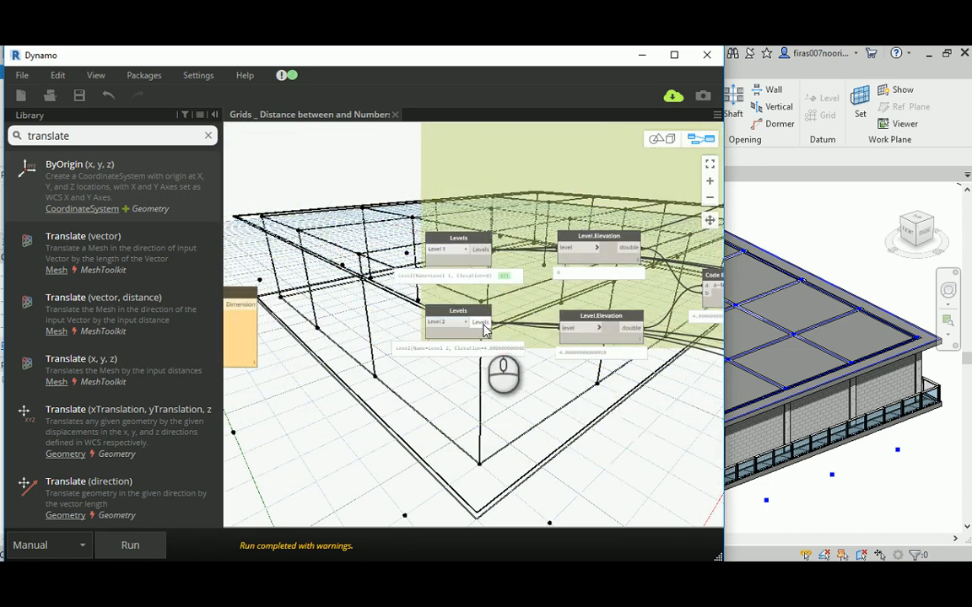
pyautogui.click(485, 327)
pyautogui.scroll(-6, 446, 371)
pyautogui.moveTo(597, 440); pyautogui.dragTo(327, 190, button='middle')
pyautogui.scroll(-5, 325, 190)
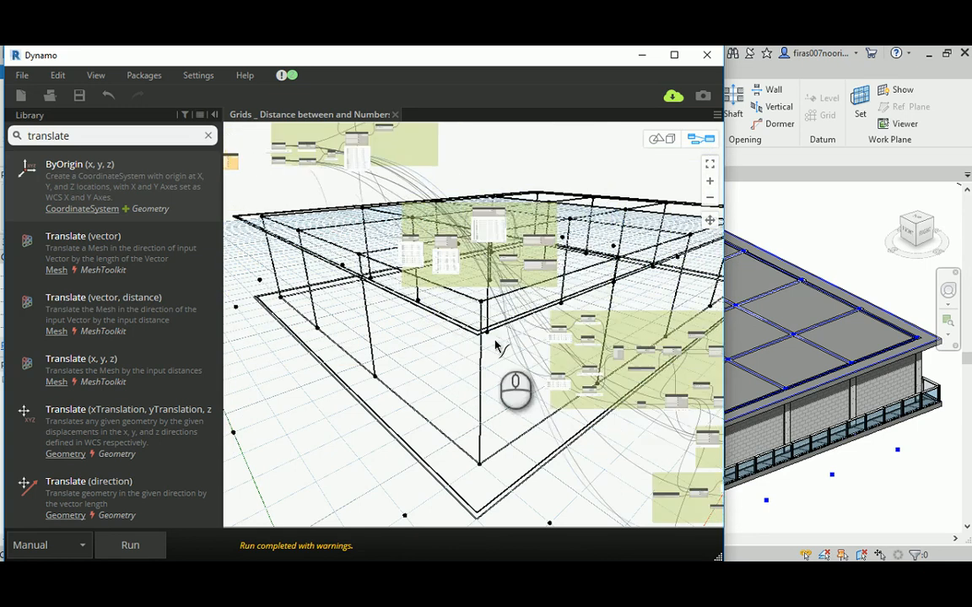
pyautogui.moveTo(533, 364); pyautogui.dragTo(315, 182, button='middle')
pyautogui.scroll(5, 500, 348)
pyautogui.scroll(5, 591, 456)
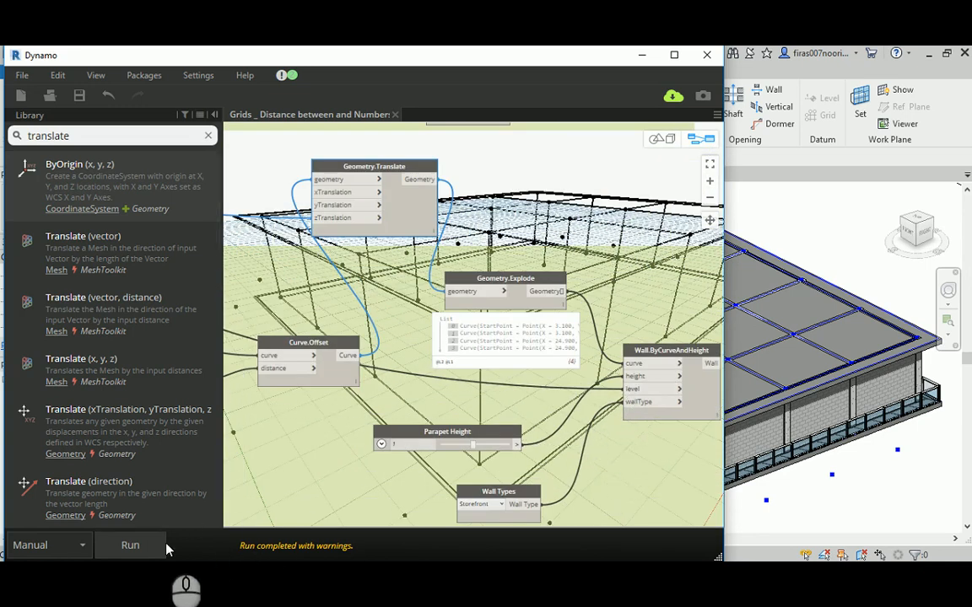
pyautogui.click(130, 546)
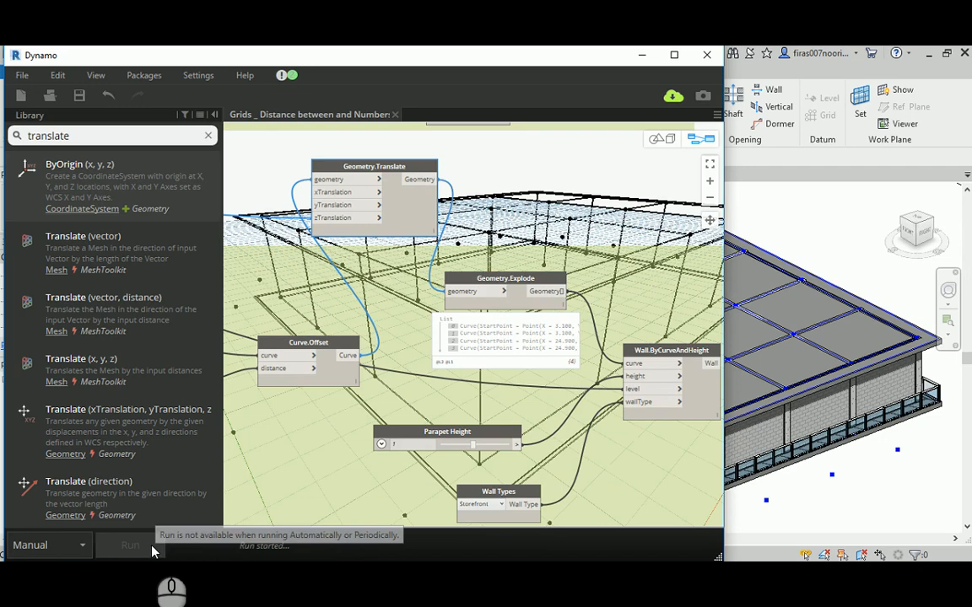
# Switch to Revit and examine the upper and lower Storefront parapets around the building from several angles and up close
pyautogui.click(642, 55)
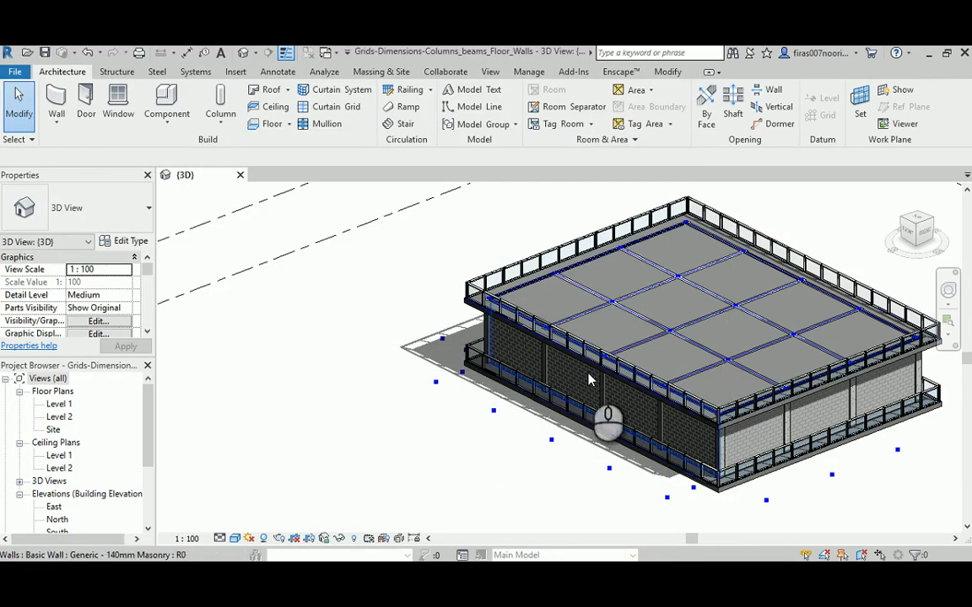
pyautogui.keyDown('shift'); pyautogui.moveTo(616, 371); pyautogui.dragTo(658, 353, button='middle'); pyautogui.keyUp('shift')
pyautogui.scroll(3, 645, 372)
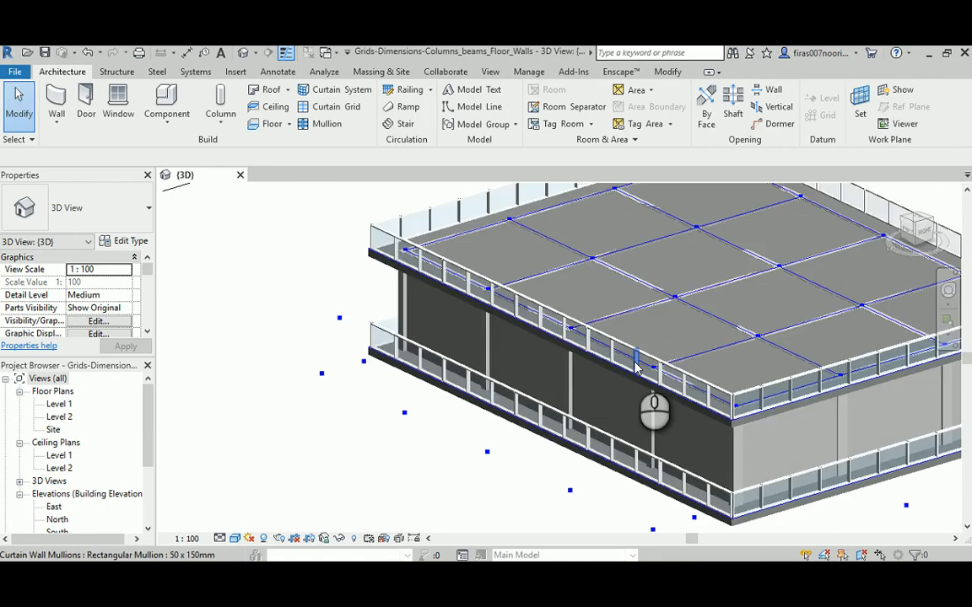
pyautogui.scroll(-3, 396, 468)
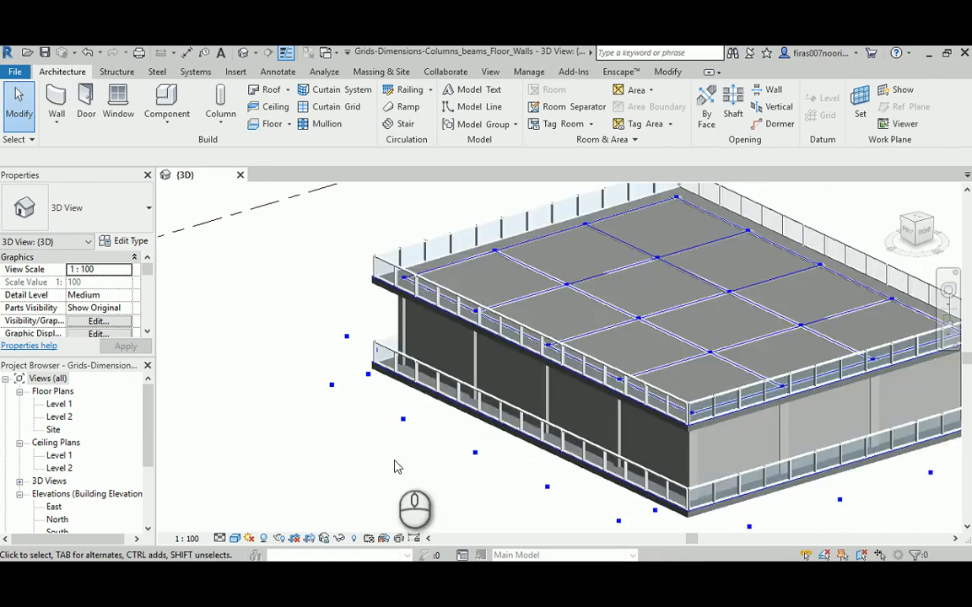
pyautogui.scroll(2, 397, 464)
pyautogui.keyDown('shift'); pyautogui.moveTo(696, 385); pyautogui.dragTo(597, 400, button='middle'); pyautogui.keyUp('shift')
pyautogui.keyDown('shift'); pyautogui.moveTo(447, 364); pyautogui.dragTo(528, 353, button='middle'); pyautogui.keyUp('shift')
pyautogui.scroll(-1, 451, 343)
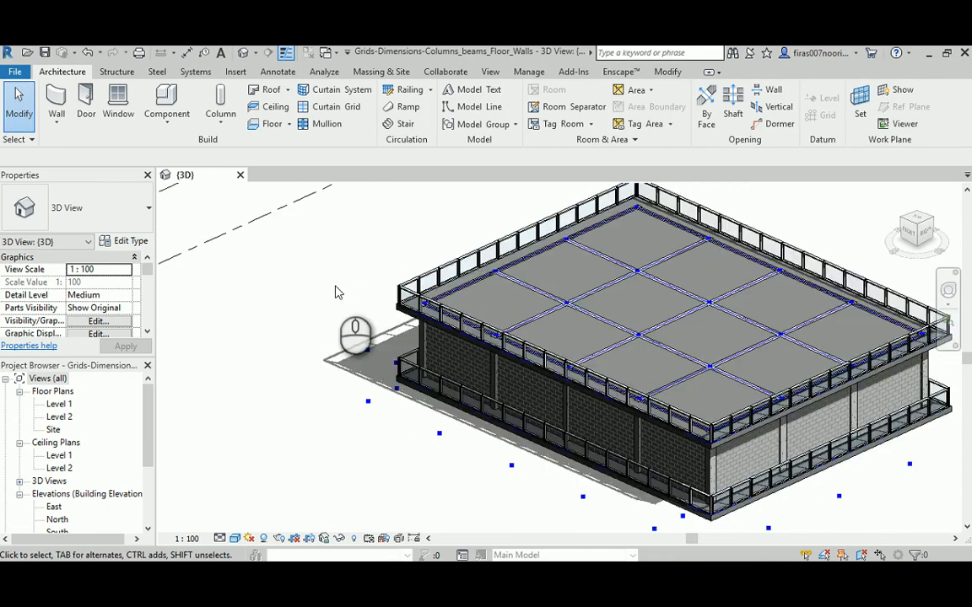
pyautogui.scroll(2, 333, 274)
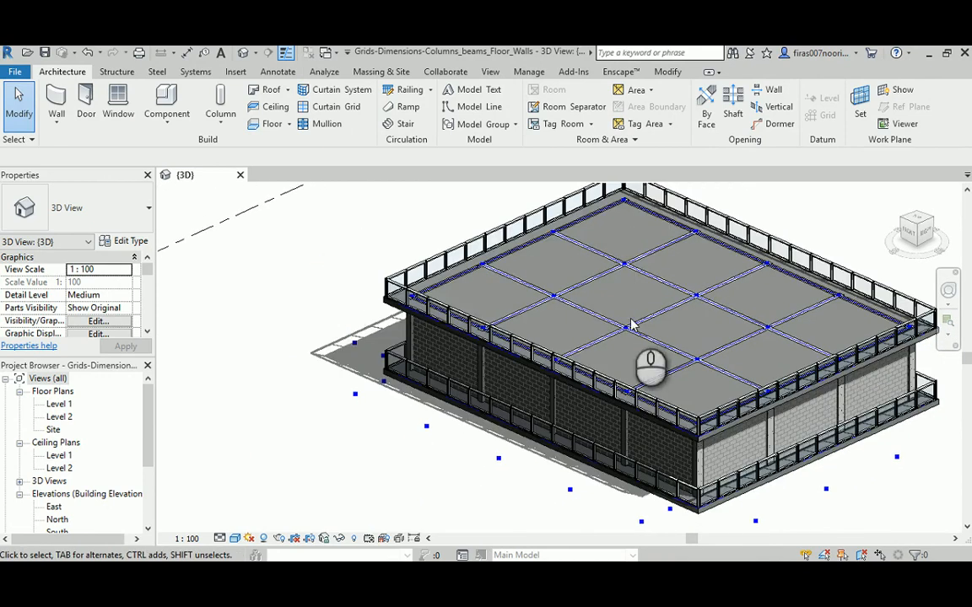
pyautogui.scroll(2, 629, 321)
pyautogui.scroll(2, 547, 325)
pyautogui.moveTo(550, 326); pyautogui.dragTo(651, 354, button='middle')
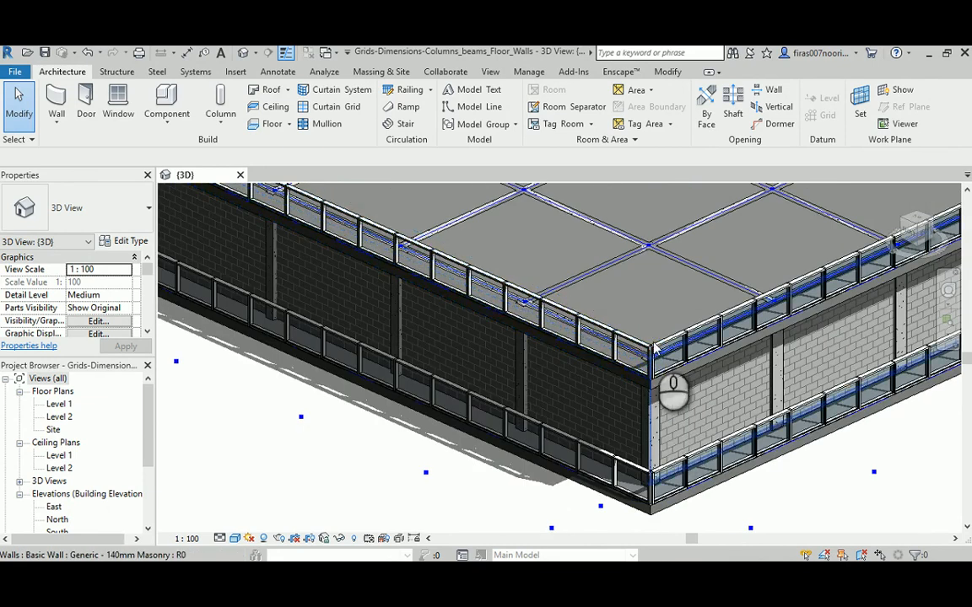
pyautogui.scroll(-3, 650, 317)
pyautogui.moveTo(649, 317); pyautogui.dragTo(685, 350, button='middle')
pyautogui.scroll(2, 730, 364)
pyautogui.scroll(2, 669, 388)
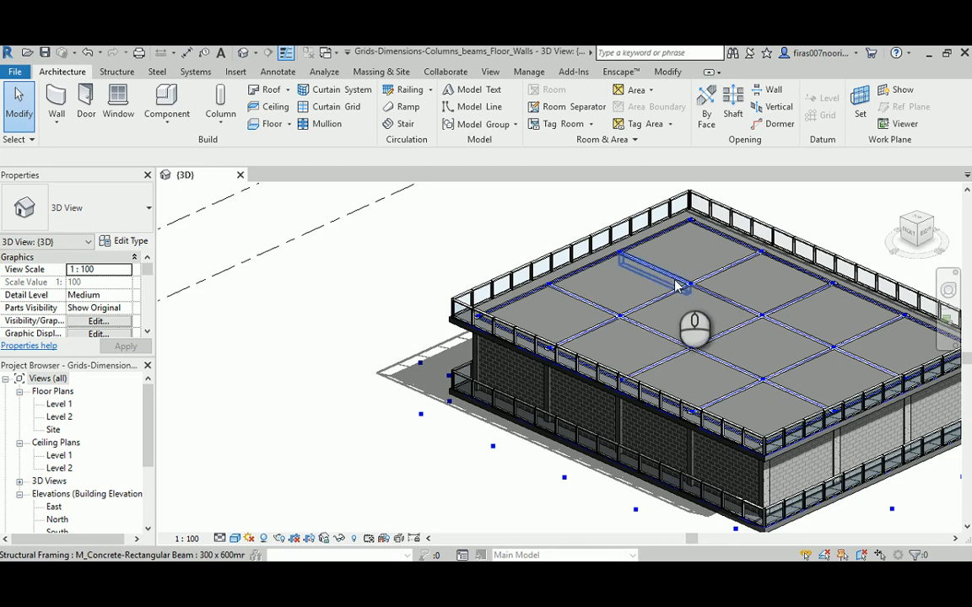
pyautogui.scroll(-2, 675, 287)
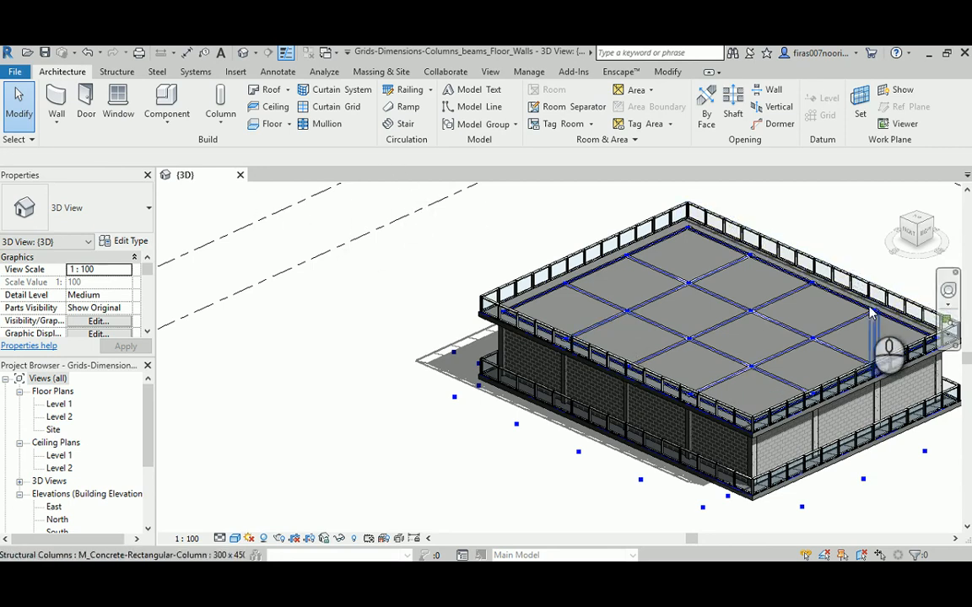
# Switch to Dynamo and examine the copied parapet group's nodes alongside the Storefront parapets at the corner of the Revit building
pyautogui.scroll(-1, 703, 338)
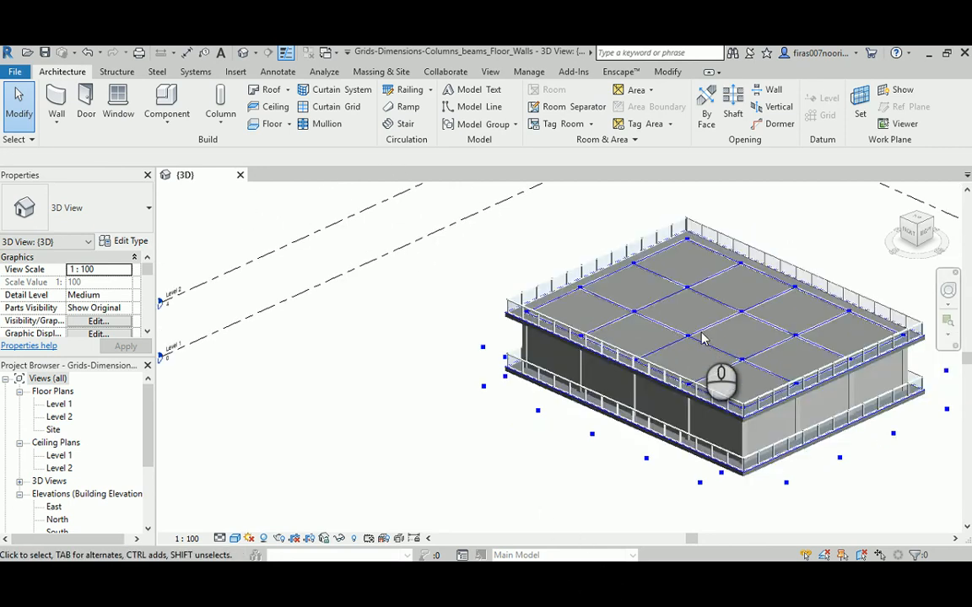
pyautogui.moveTo(473, 582)
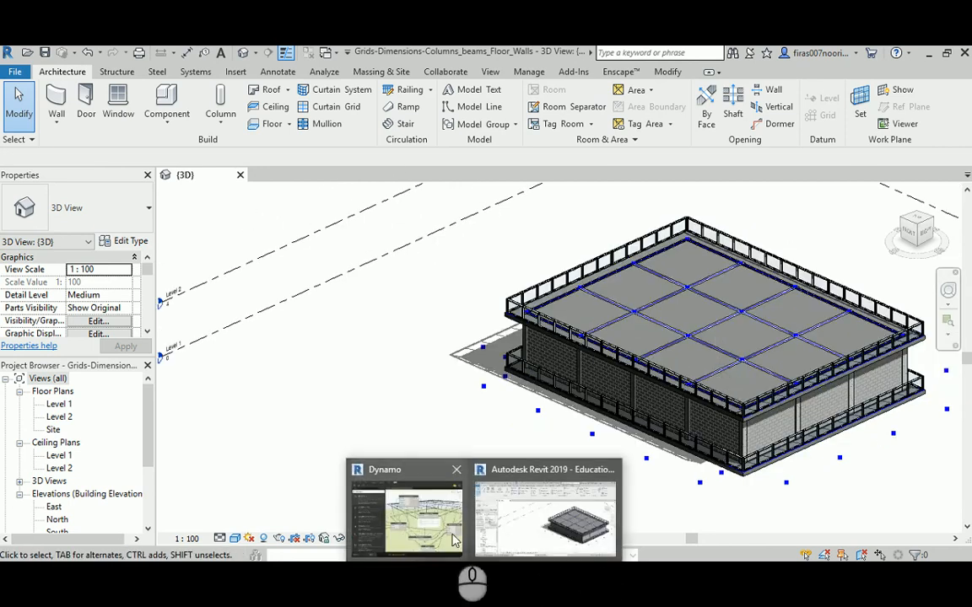
pyautogui.click(413, 515)
pyautogui.keyDown('shift'); pyautogui.moveTo(737, 286); pyautogui.dragTo(797, 396, button='middle'); pyautogui.keyUp('shift')
pyautogui.scroll(5, 798, 397)
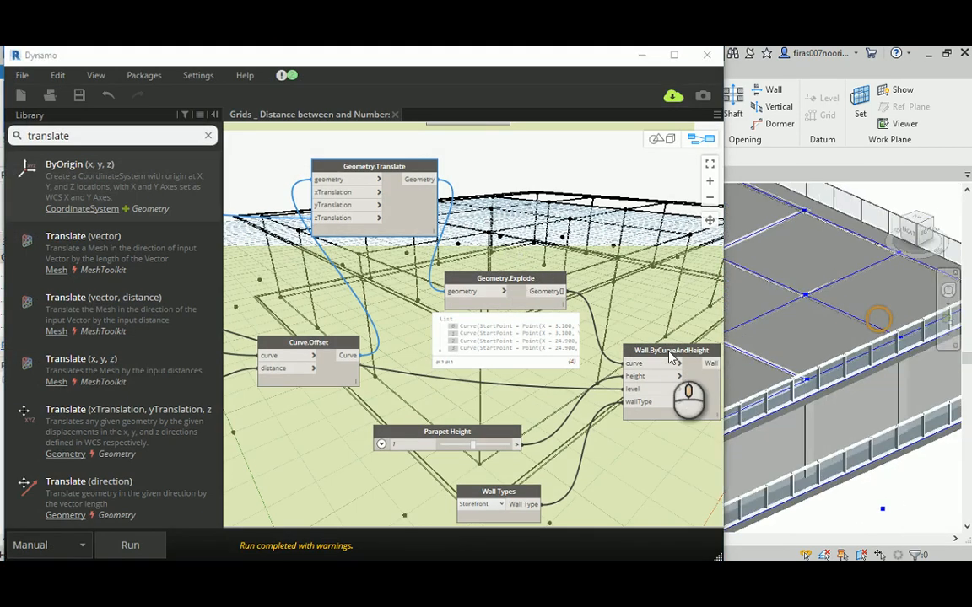
pyautogui.scroll(-4, 742, 360)
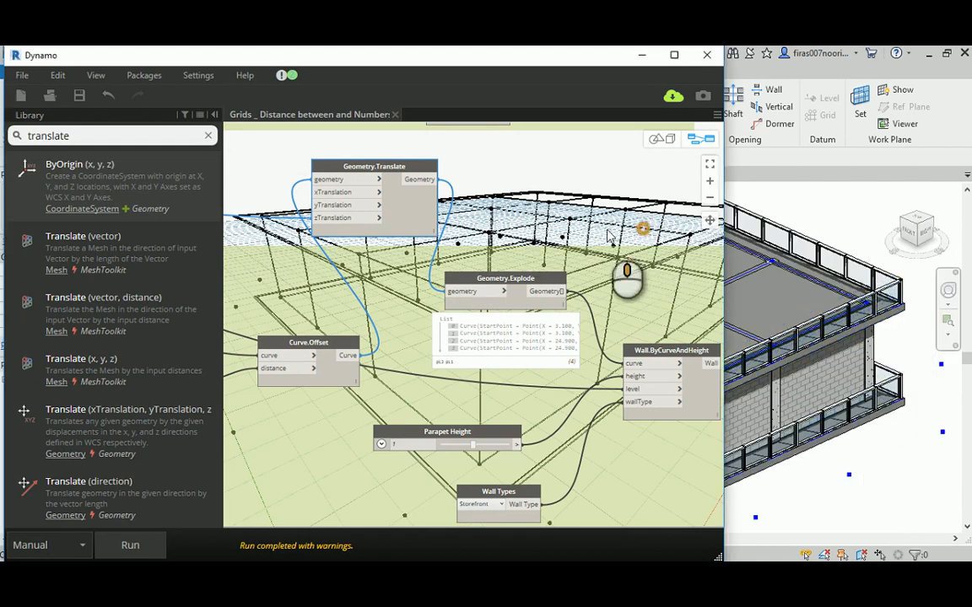
pyautogui.moveTo(642, 228); pyautogui.dragTo(496, 220, button='middle')
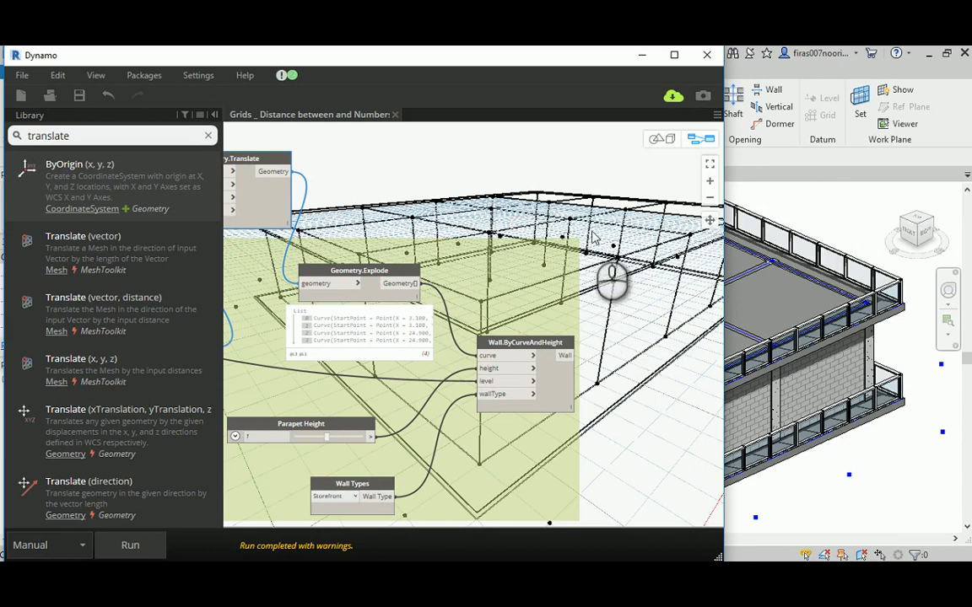
pyautogui.scroll(4, 822, 310)
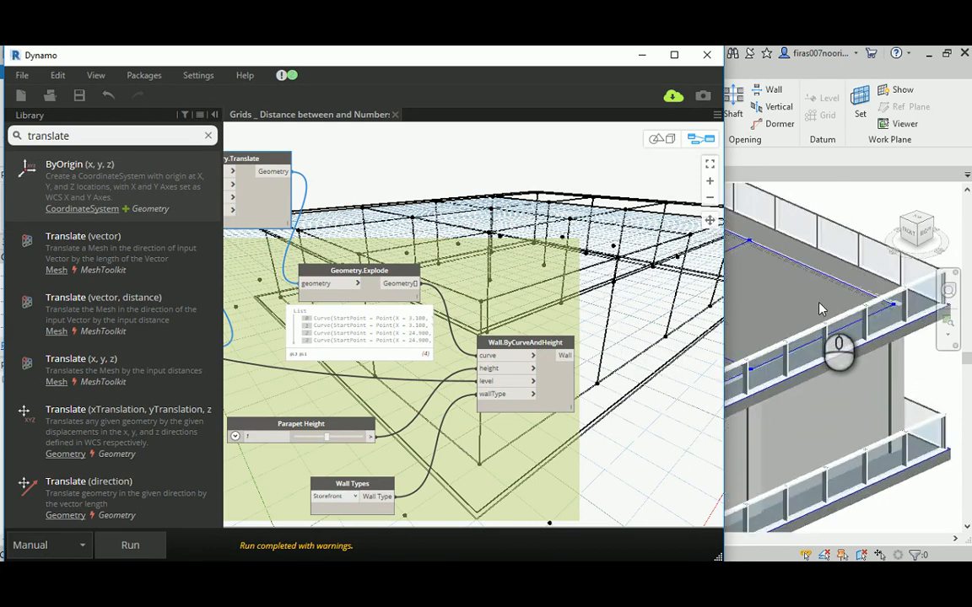
pyautogui.scroll(-5, 823, 311)
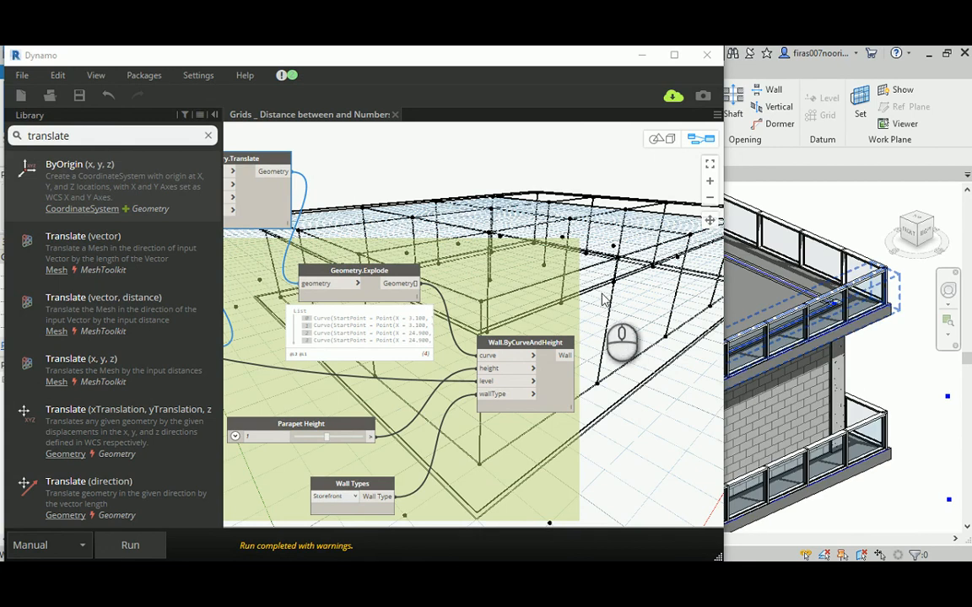
# Save the Dynamo graph with the finished parapet groups
pyautogui.click(79, 96)
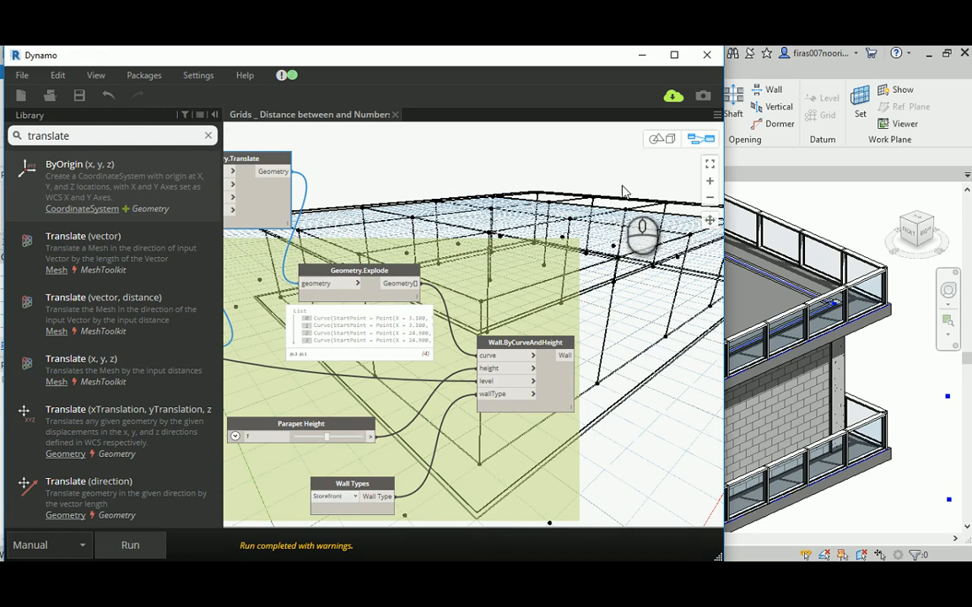
pyautogui.keyDown('shift'); pyautogui.moveTo(816, 287); pyautogui.dragTo(769, 288, button='middle'); pyautogui.keyUp('shift')
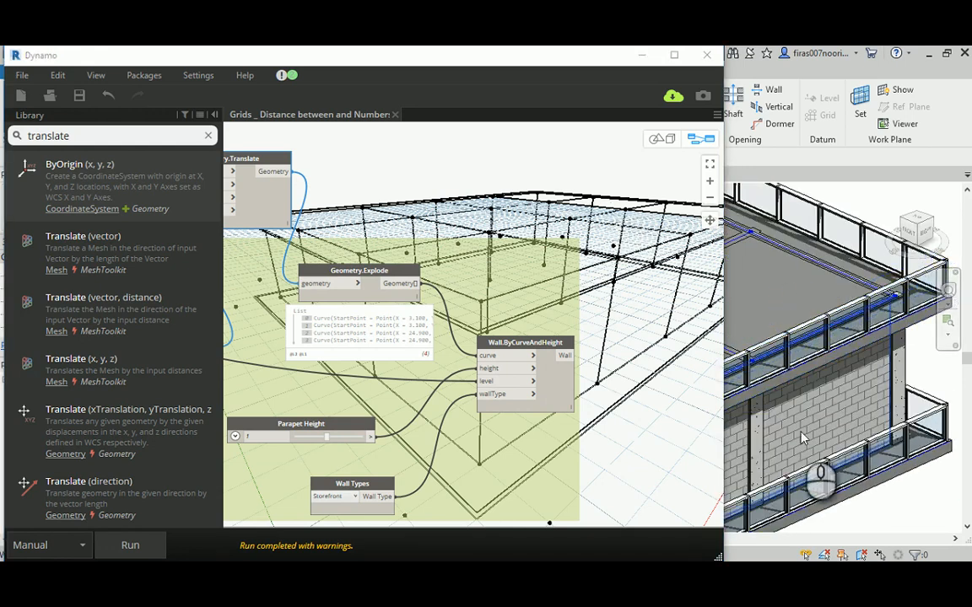